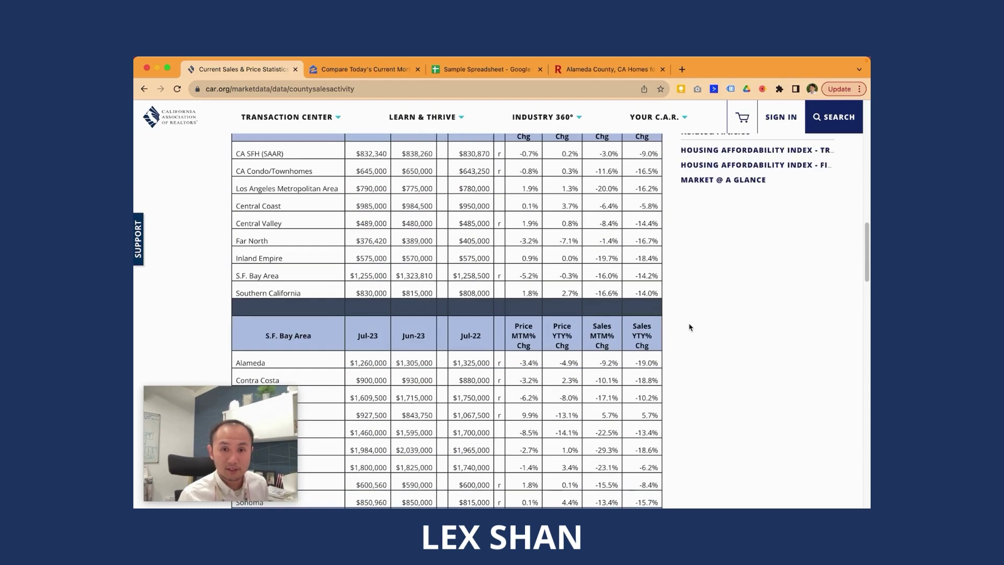
Step: Scroll through car.org's county sales table, then switch to Zillow's 'Compare Today's Current Mortgage Rates' page
scroll(691, 328, down, 3)
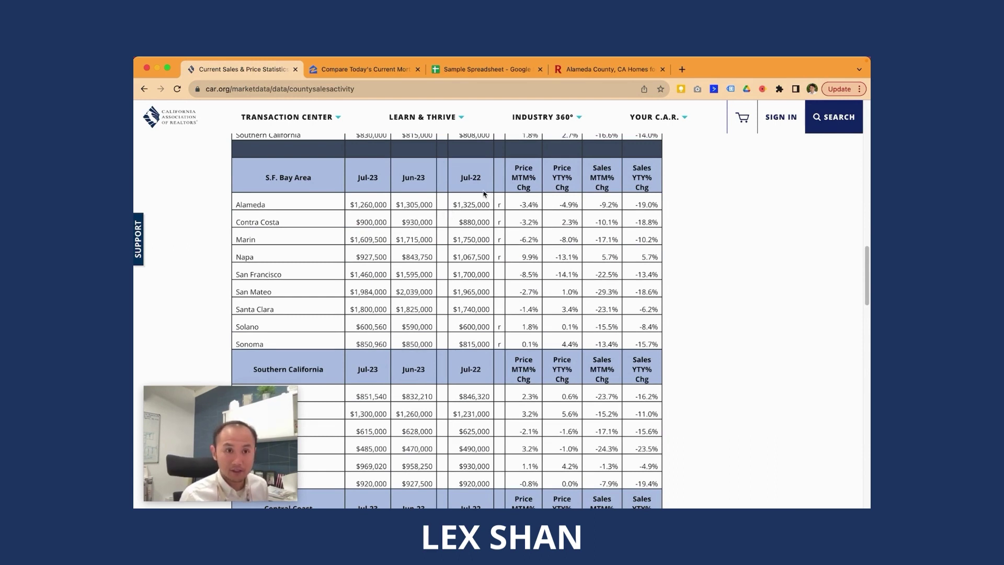
scroll(559, 210, up, 1)
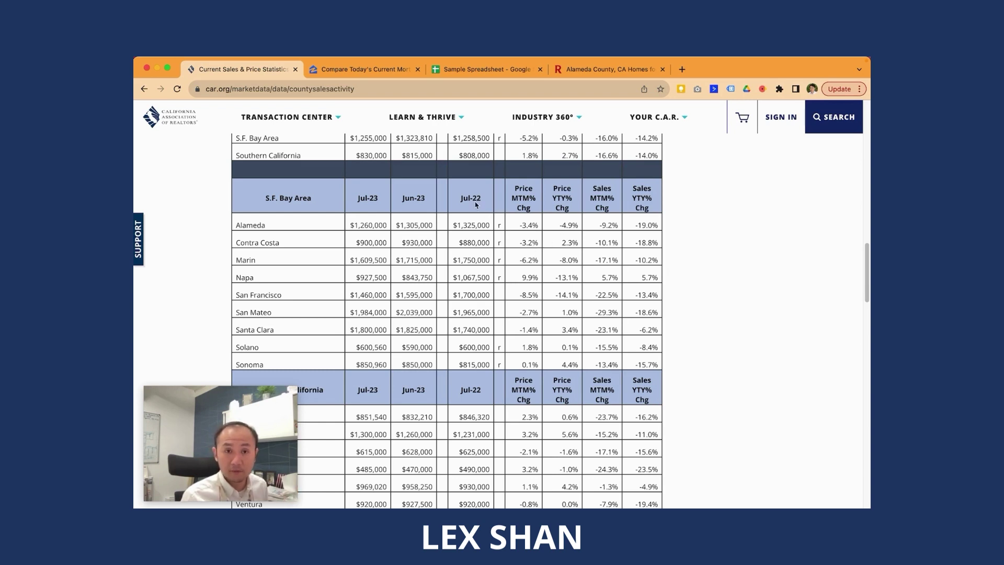
click(395, 74)
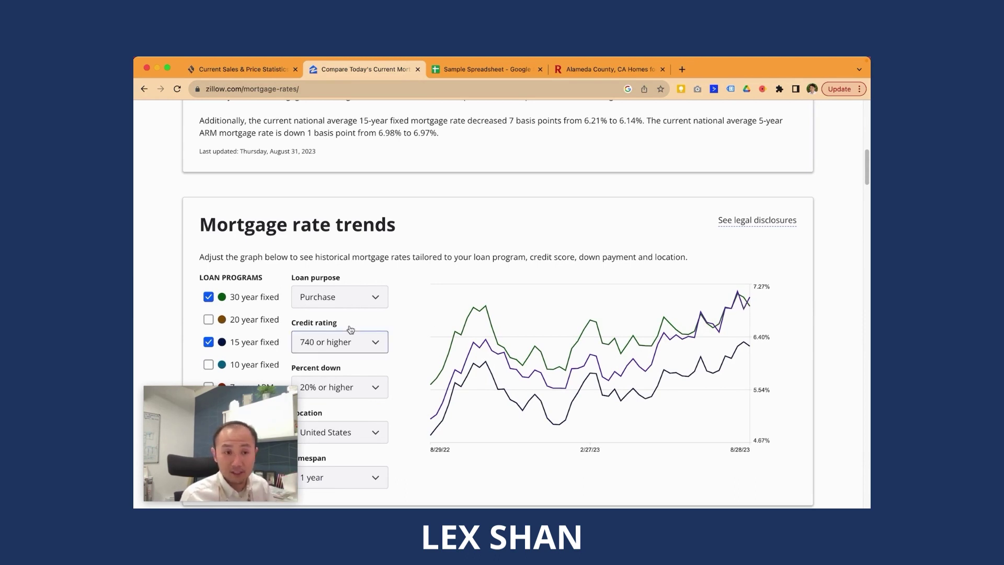
Step: Tick 7-year ARM under Loan Programs so it plots beside the 30-year, 15-year and 5-year lines
click(621, 418)
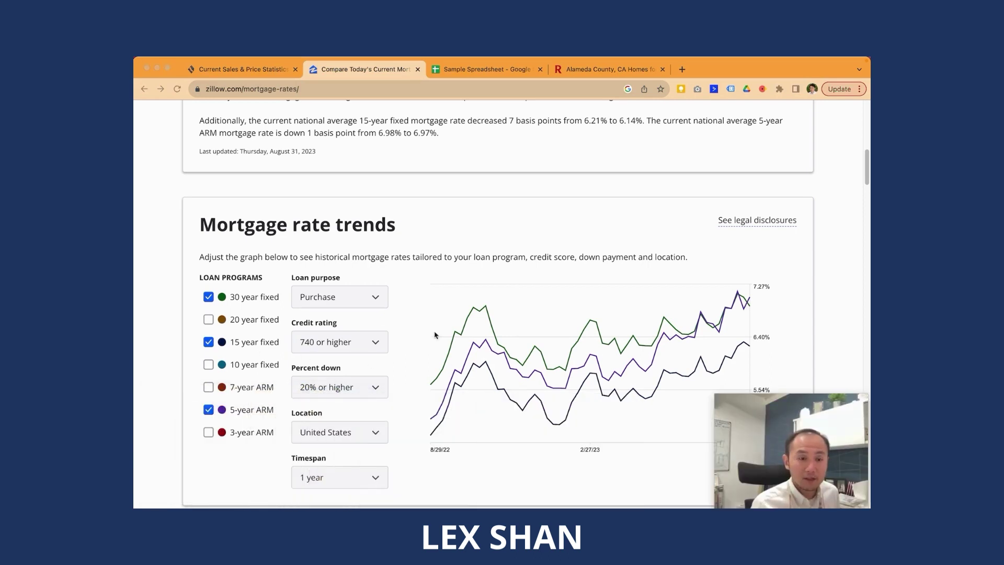
click(208, 389)
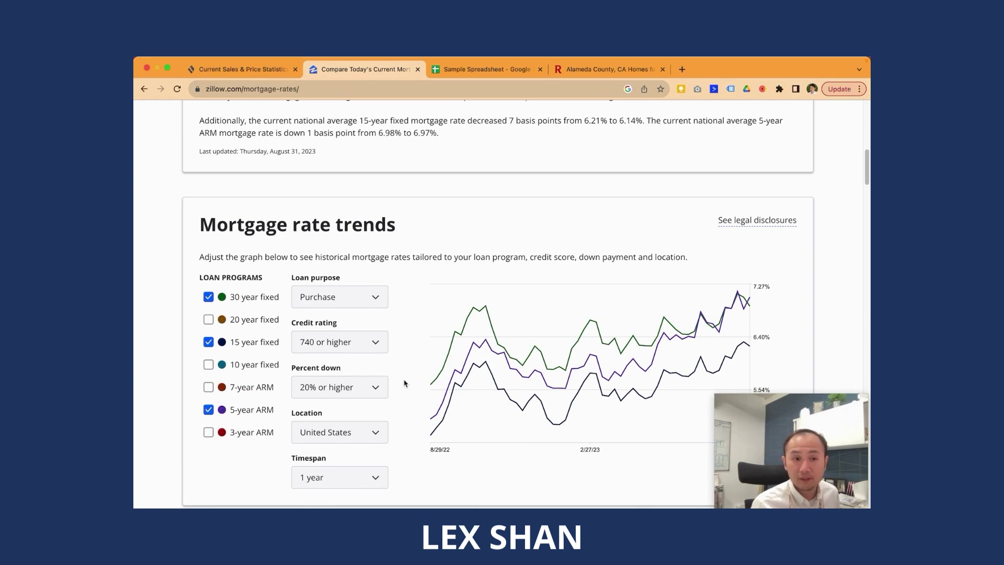
click(209, 387)
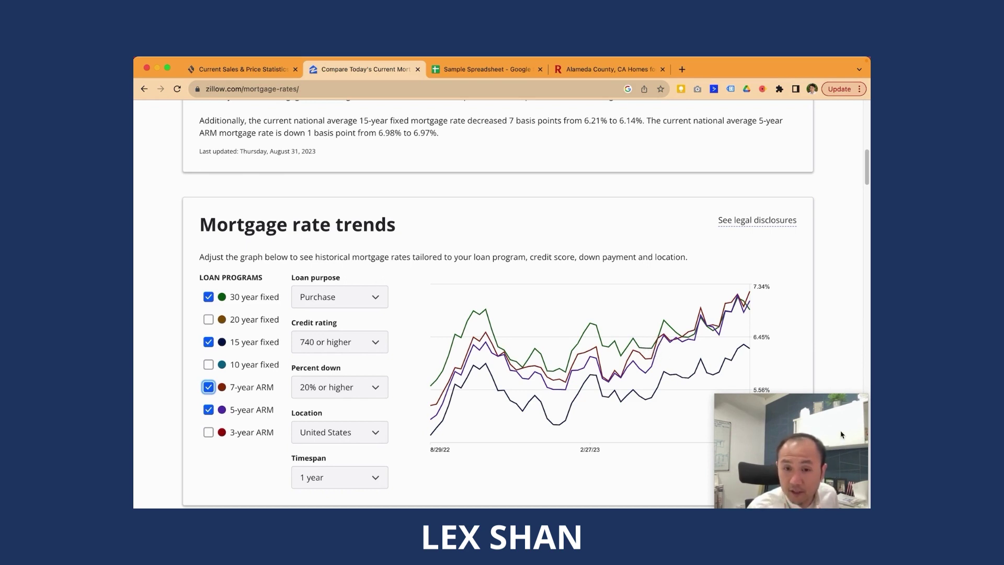
drag(843, 434, 283, 410)
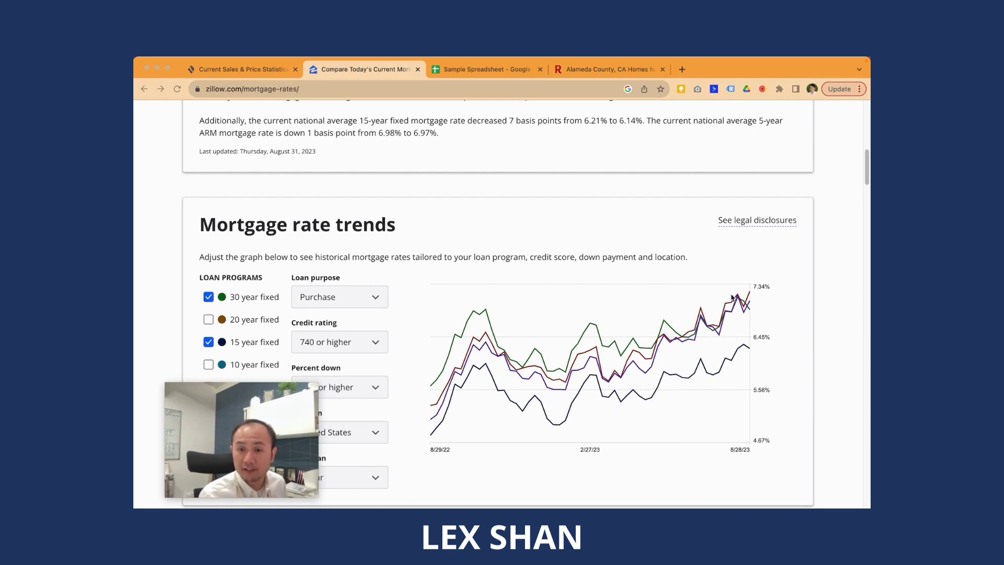
drag(239, 394, 864, 424)
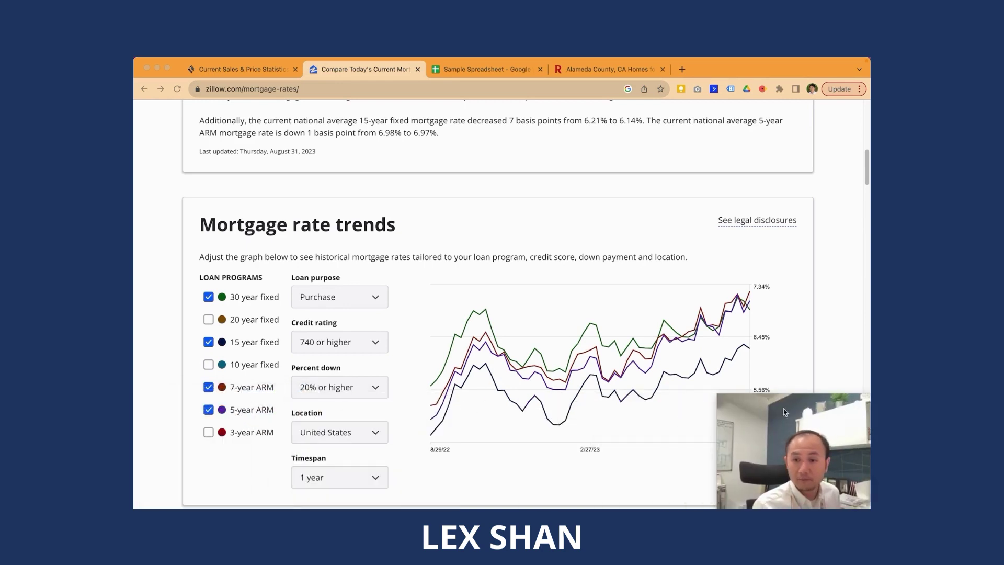
drag(796, 419, 221, 413)
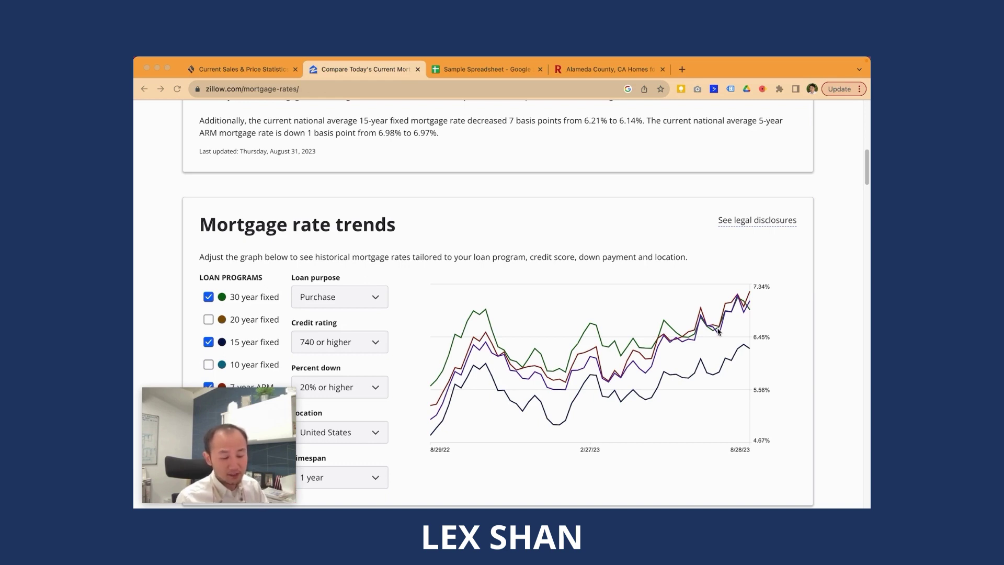
click(278, 72)
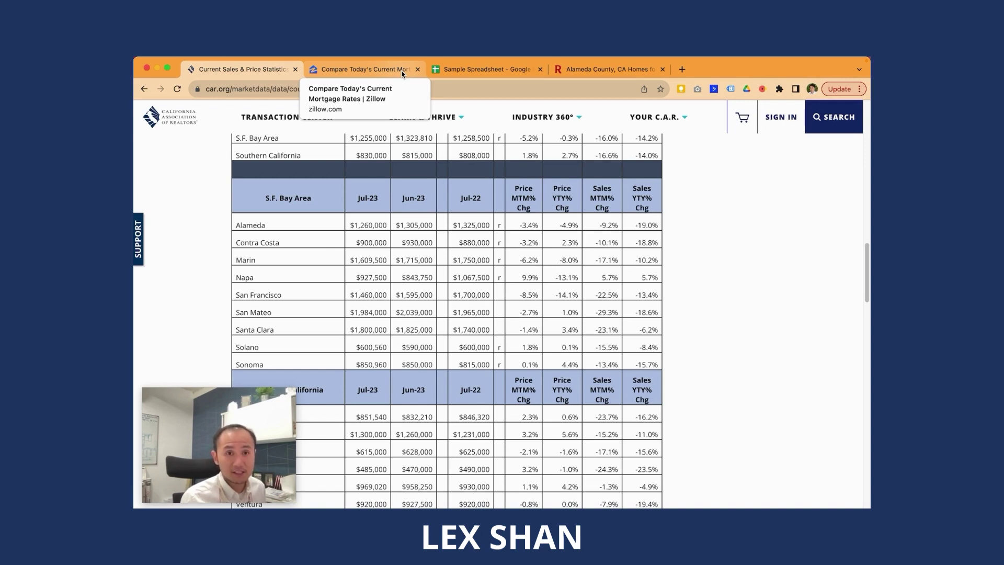
click(402, 74)
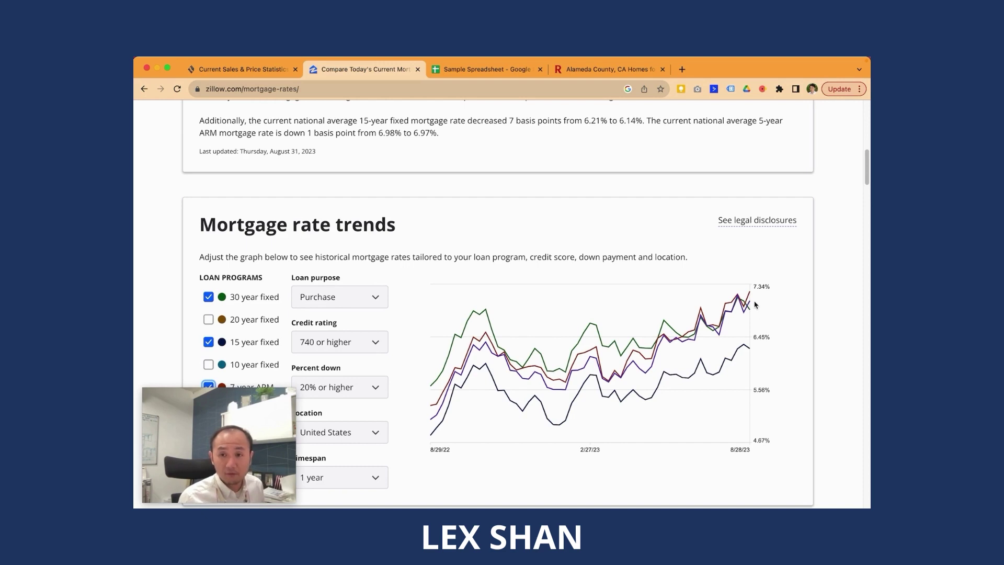
Step: Check the empty Sample Spreadsheet around E4–G4, then switch to Redfin's Alameda County listings (1,427 homes)
click(487, 69)
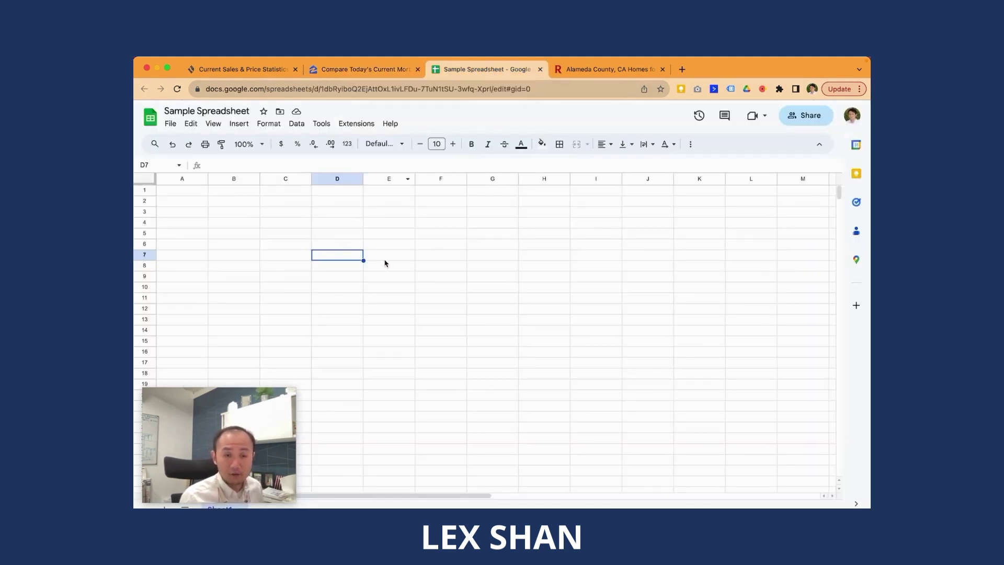
click(412, 224)
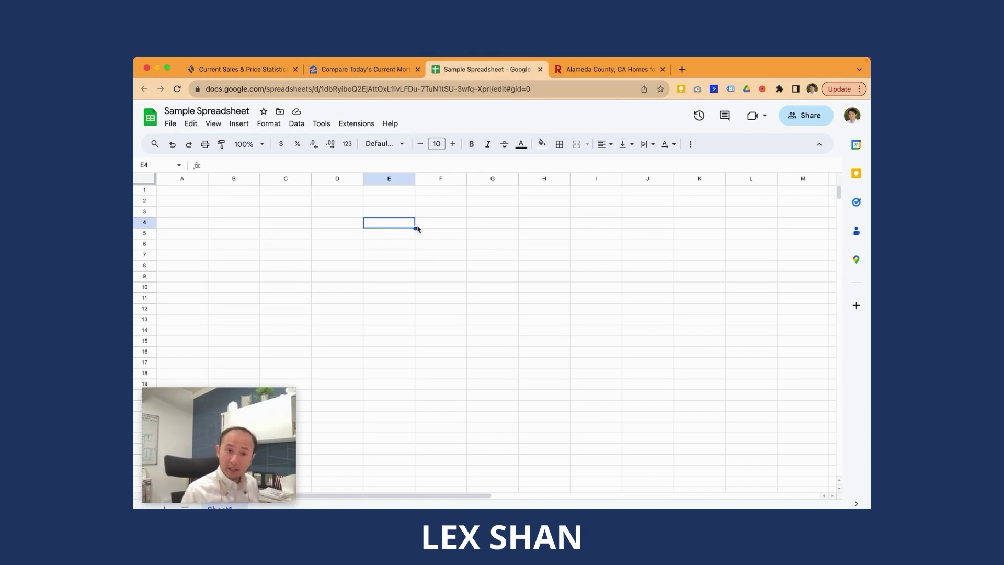
key(Right)
key(Right)
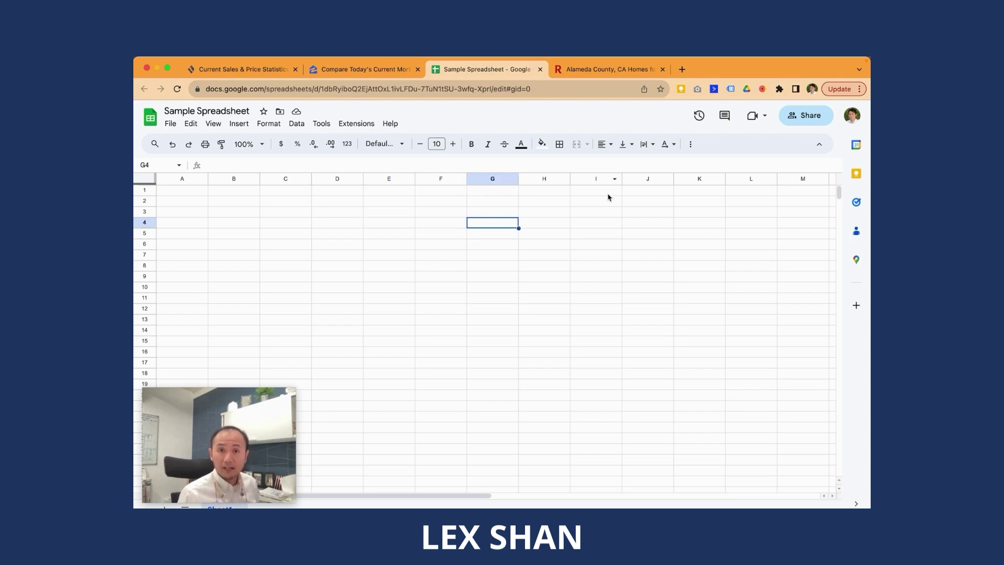
click(609, 70)
drag(641, 364, 581, 359)
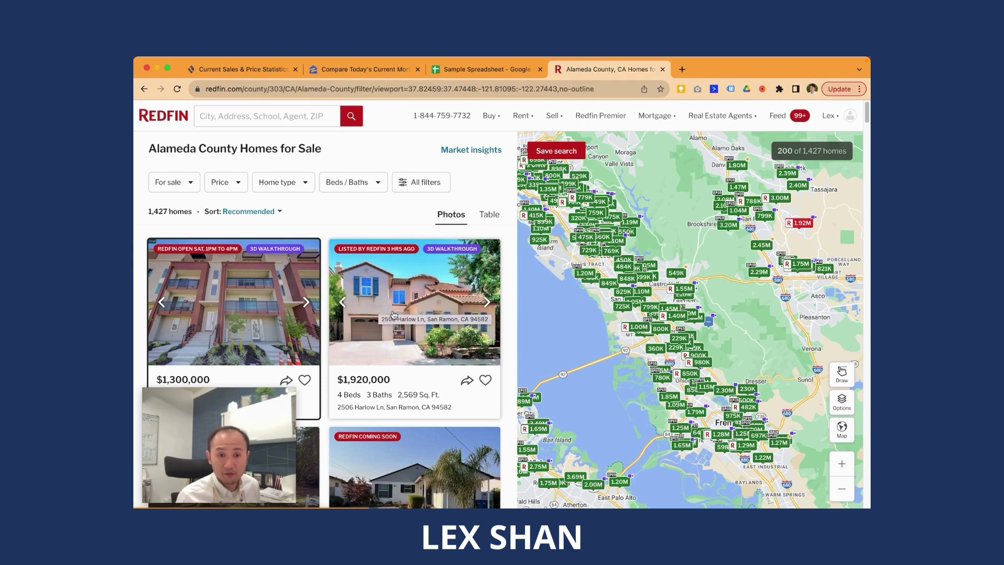
Step: Filter Alameda County to houses, condos and townhouses (1,045 homes) and browse for the $848,000 3-bed listing
scroll(394, 314, down, 5)
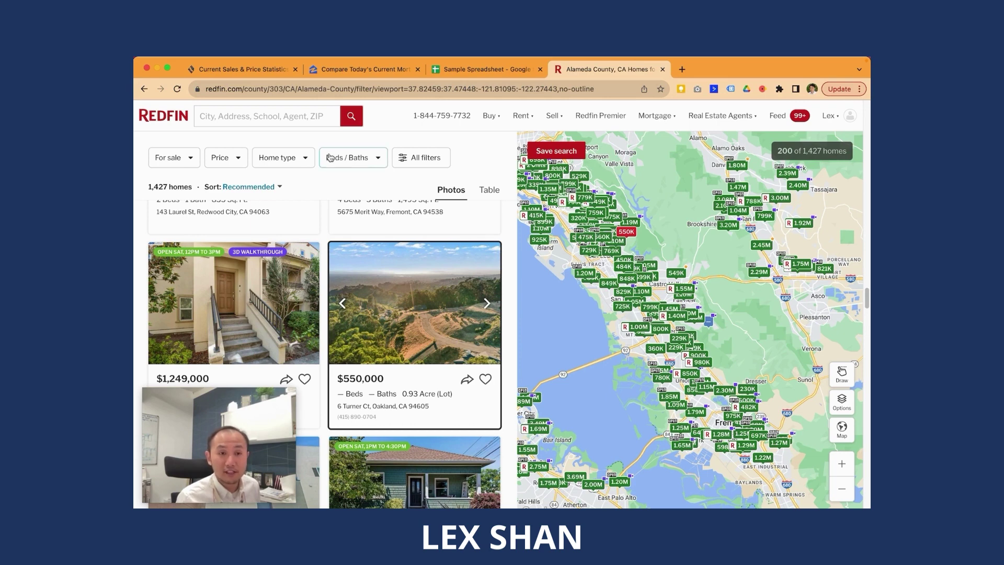
click(304, 158)
click(301, 220)
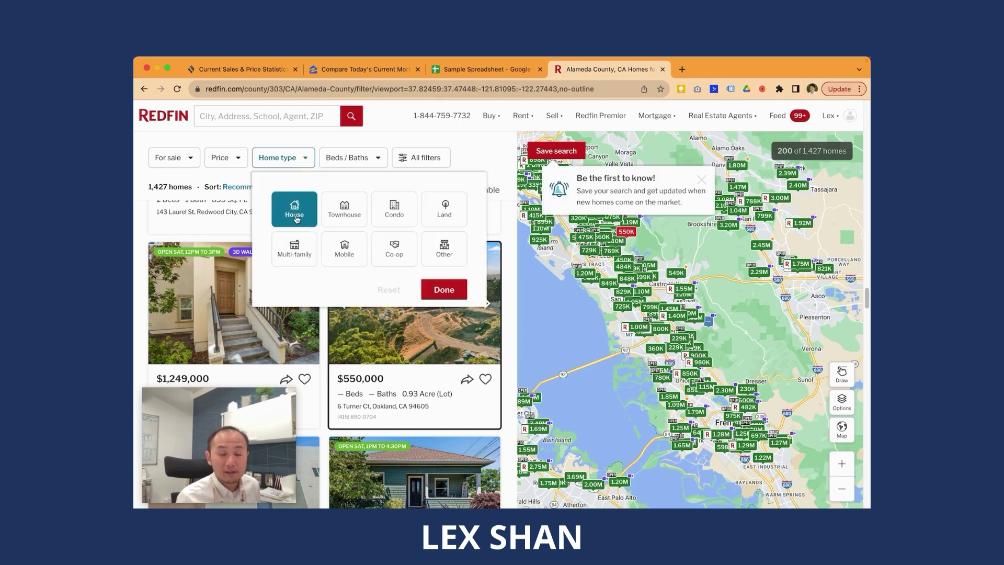
click(354, 263)
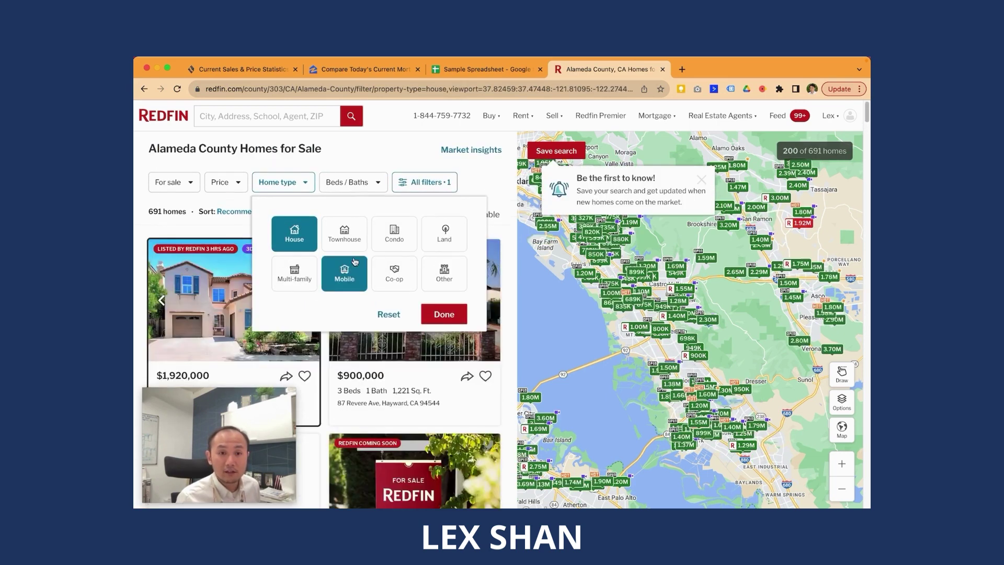
click(347, 247)
click(350, 261)
click(387, 243)
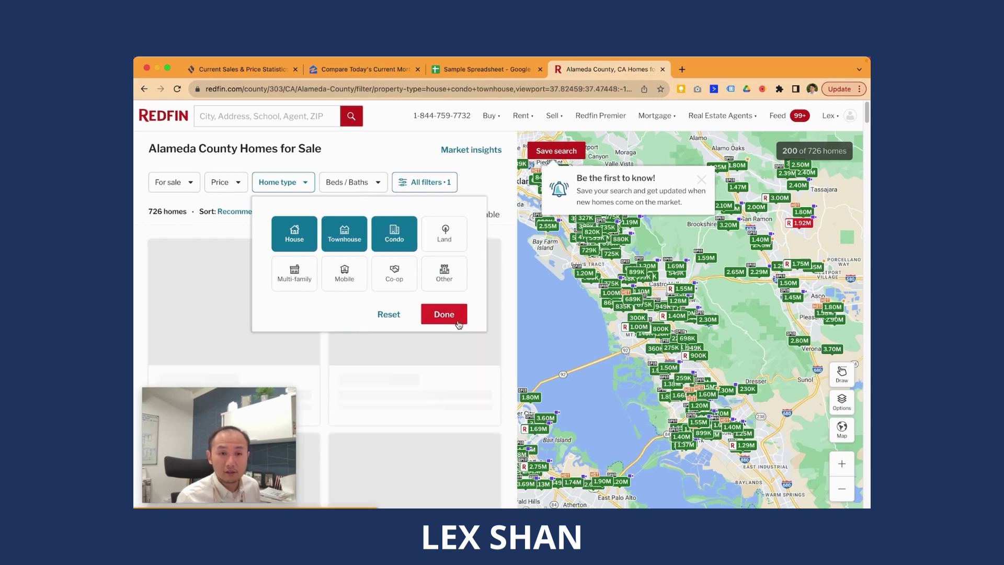
click(458, 323)
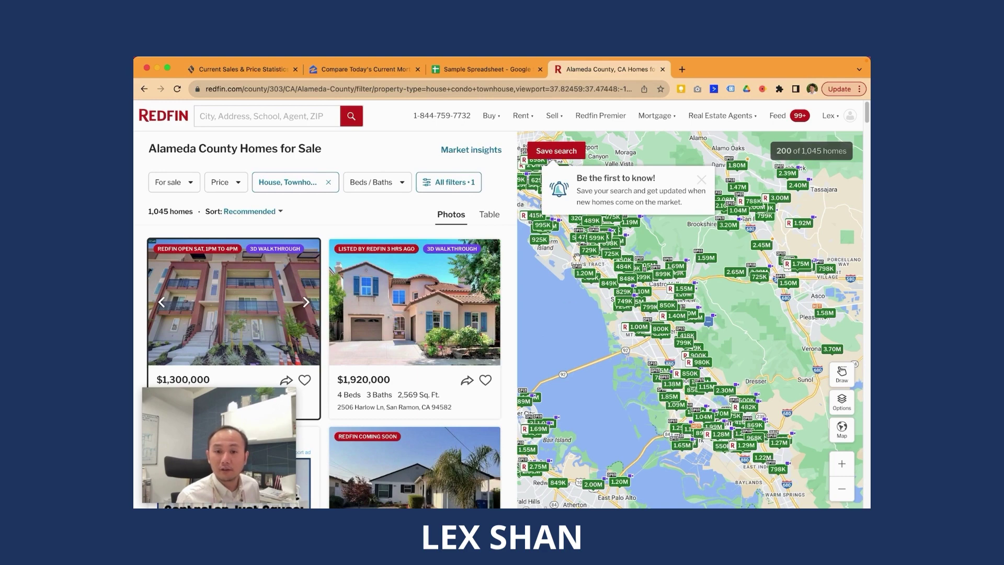
scroll(233, 314, down, 10)
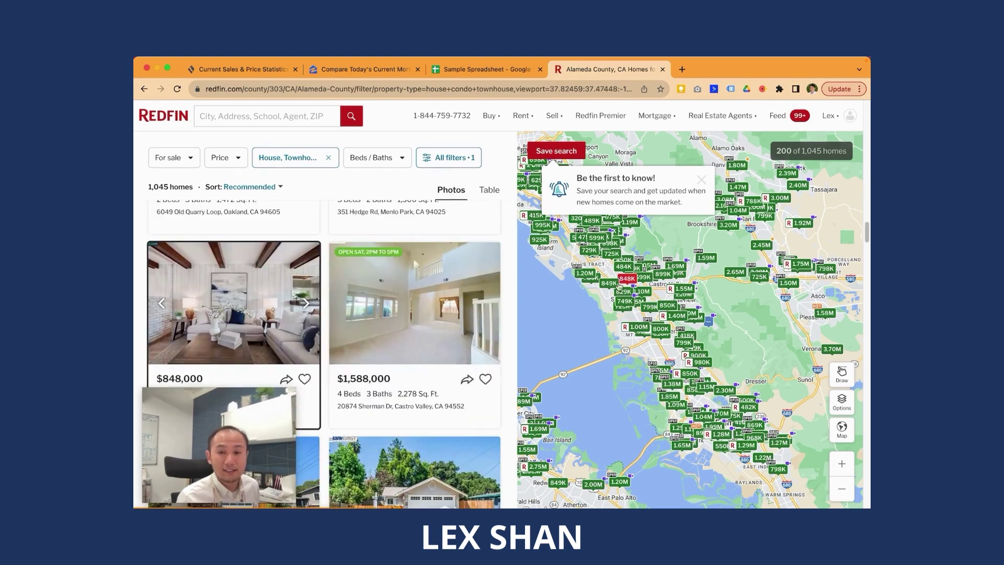
drag(302, 404, 325, 398)
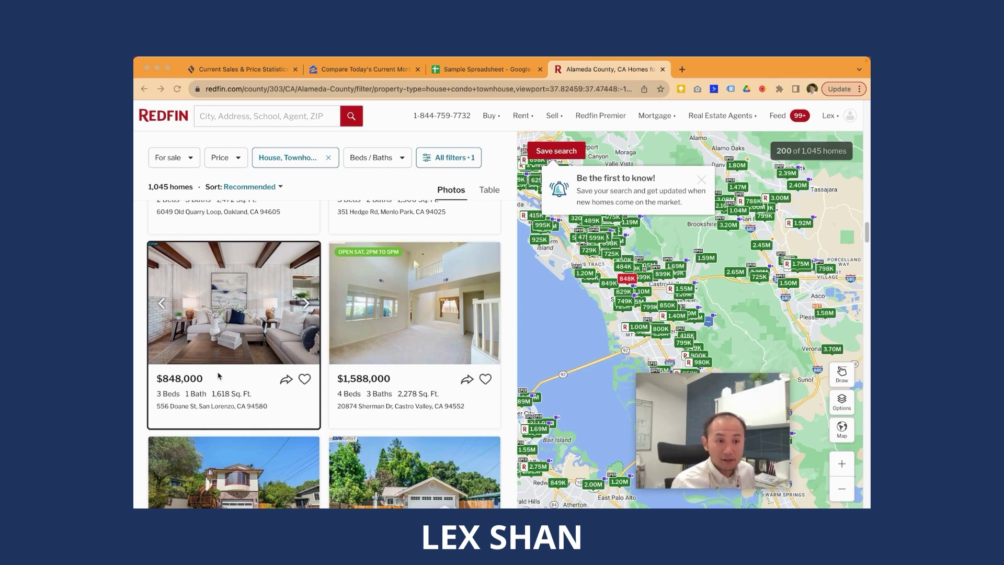
Step: Enter Price 848000 in D4:E4 and format column E as dollar currency
click(485, 70)
click(347, 224)
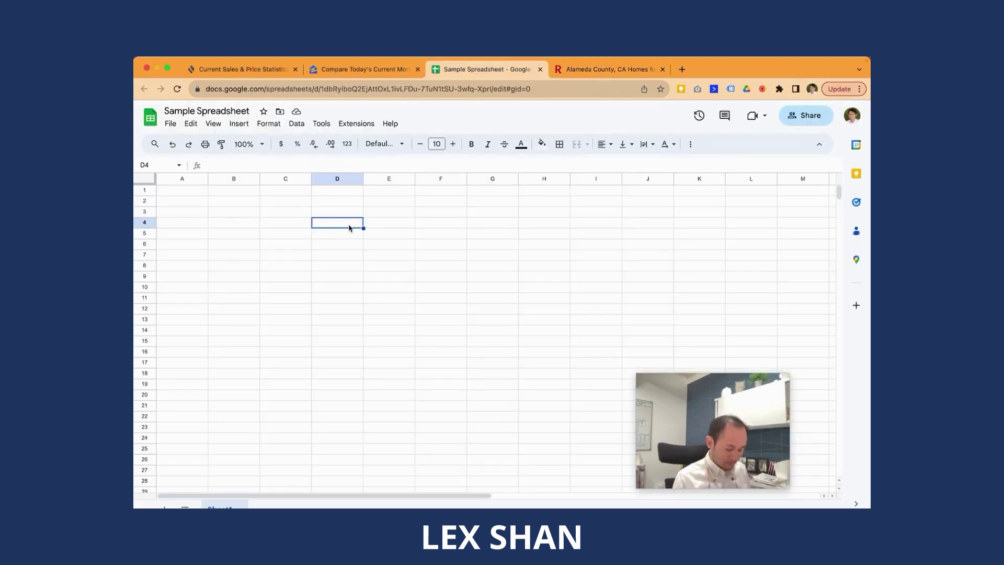
text(Price)
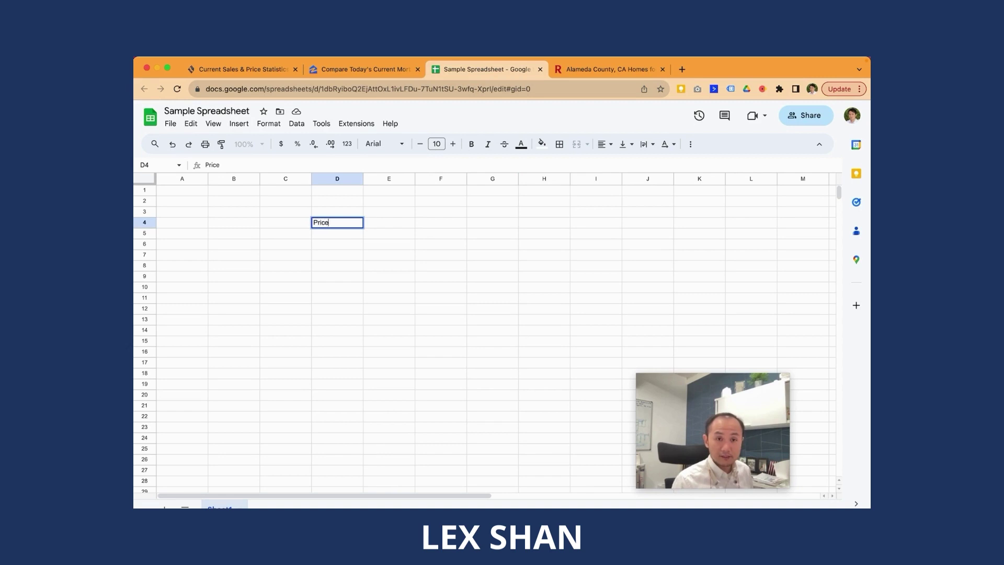
key(Tab)
text(848000)
key(Return)
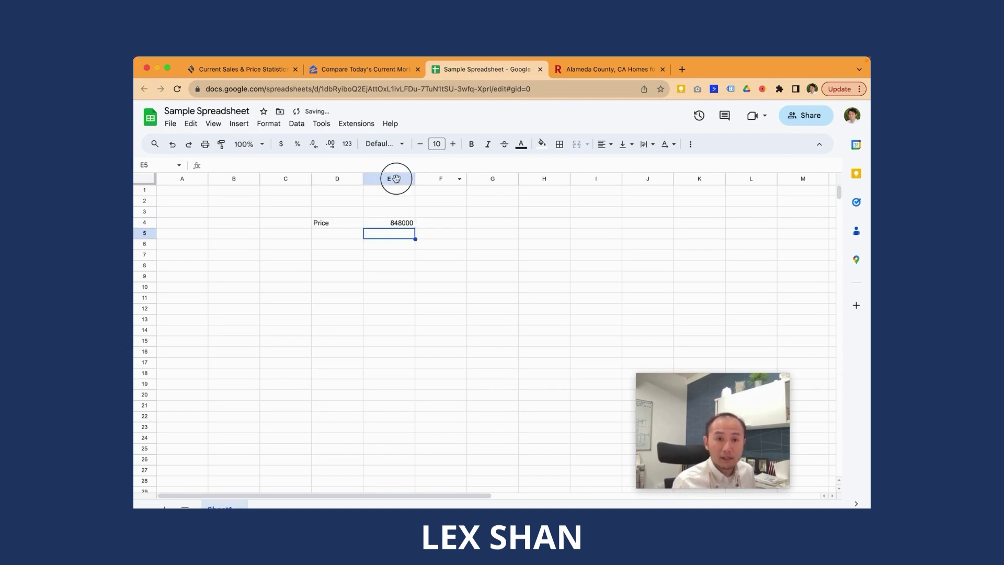
click(392, 178)
click(281, 143)
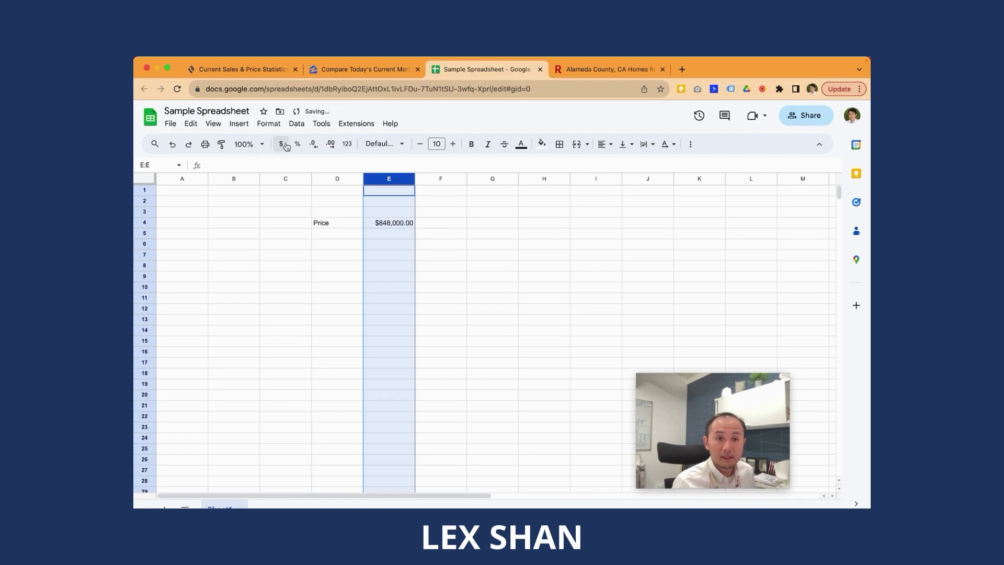
Step: Add a Down Payment row with 20% in F5 and E5 =F5*E4, giving $169,600
click(349, 235)
text(Down Payment)
key(Tab)
key(Tab)
text(20%)
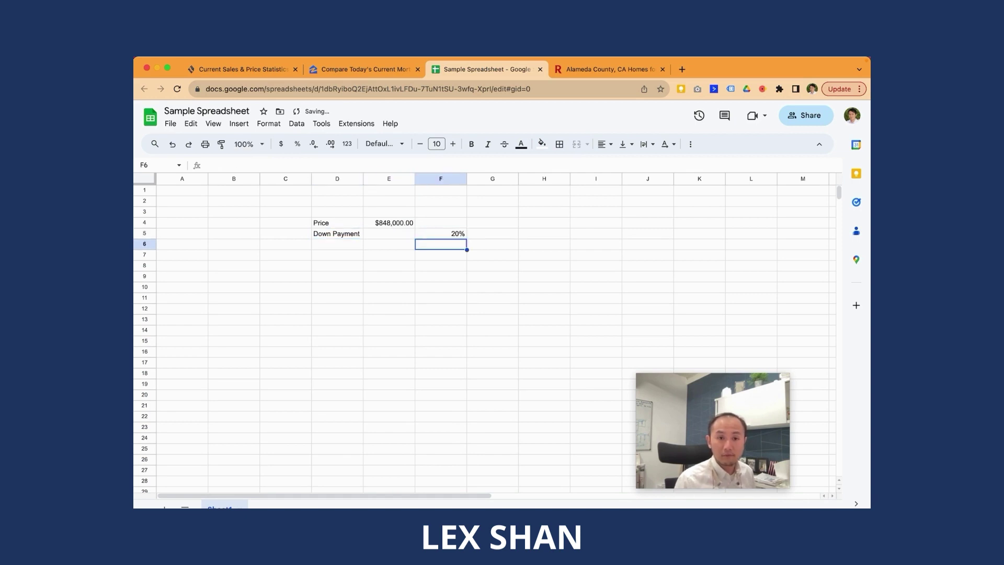
click(389, 233)
text(=)
click(441, 233)
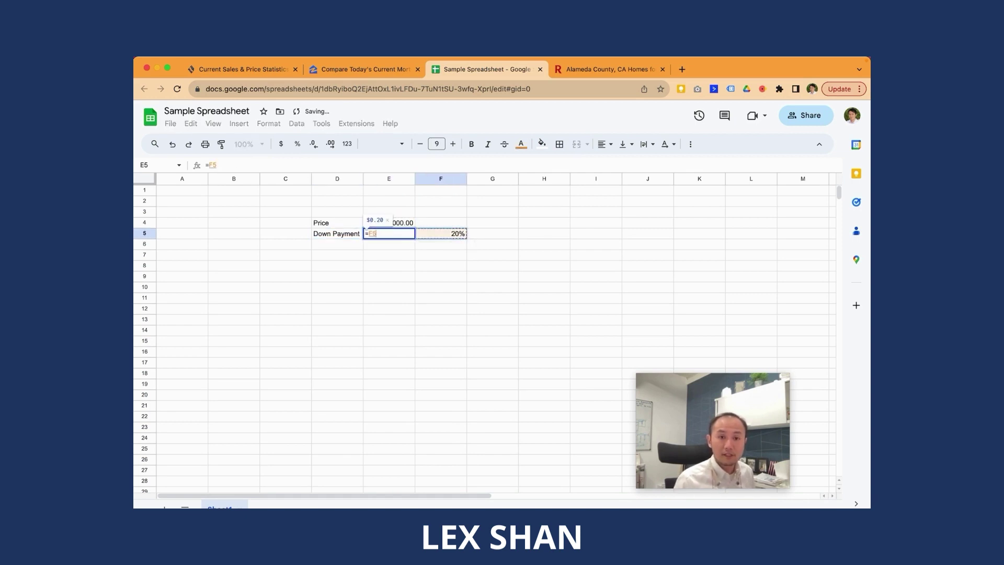
text(*)
click(337, 222)
click(388, 222)
key(Return)
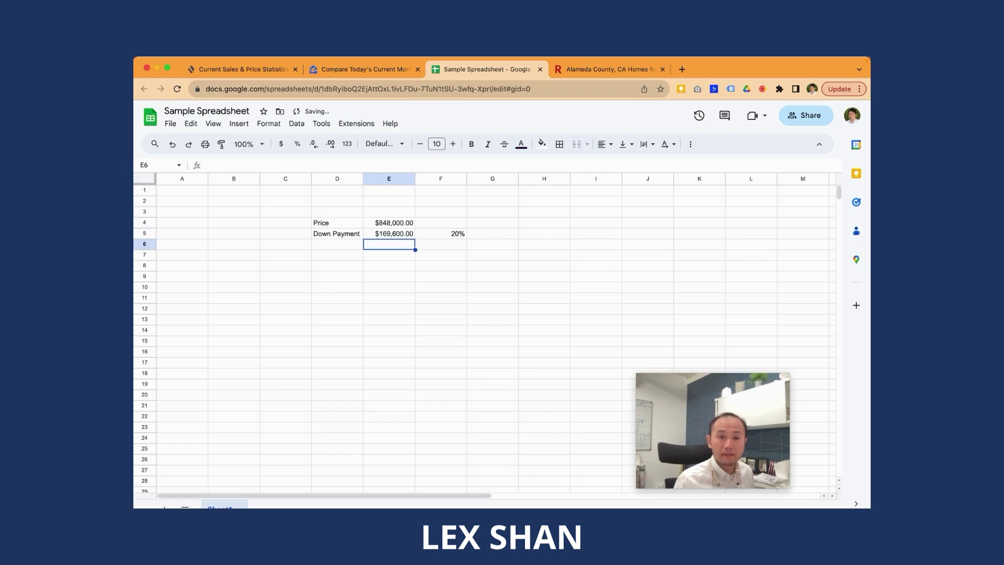
Step: Add a Loan Amount label in D6 with =E4-E5 in E6, giving $678,400
click(337, 244)
text(Loan)
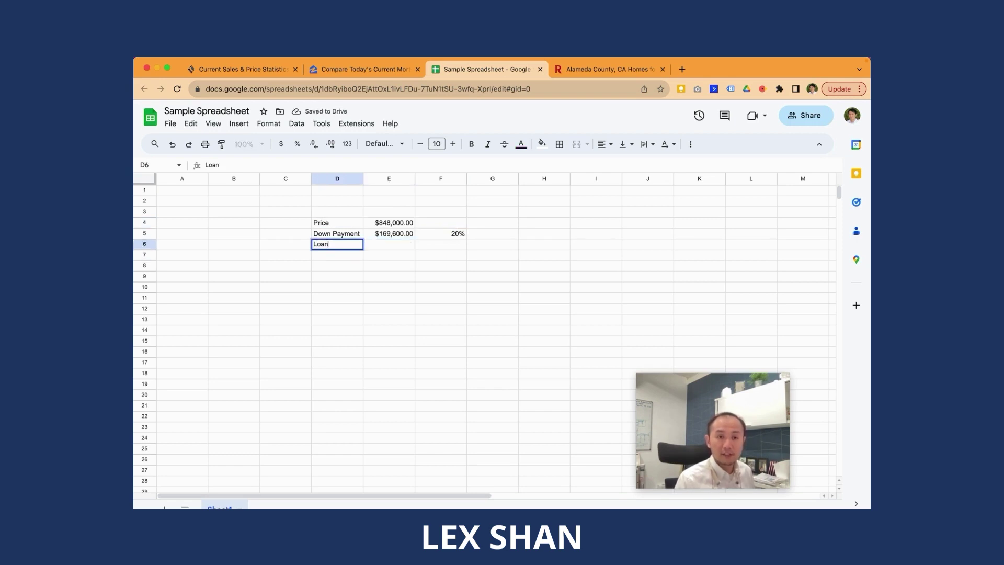
text( Amount)
key(Tab)
text(=)
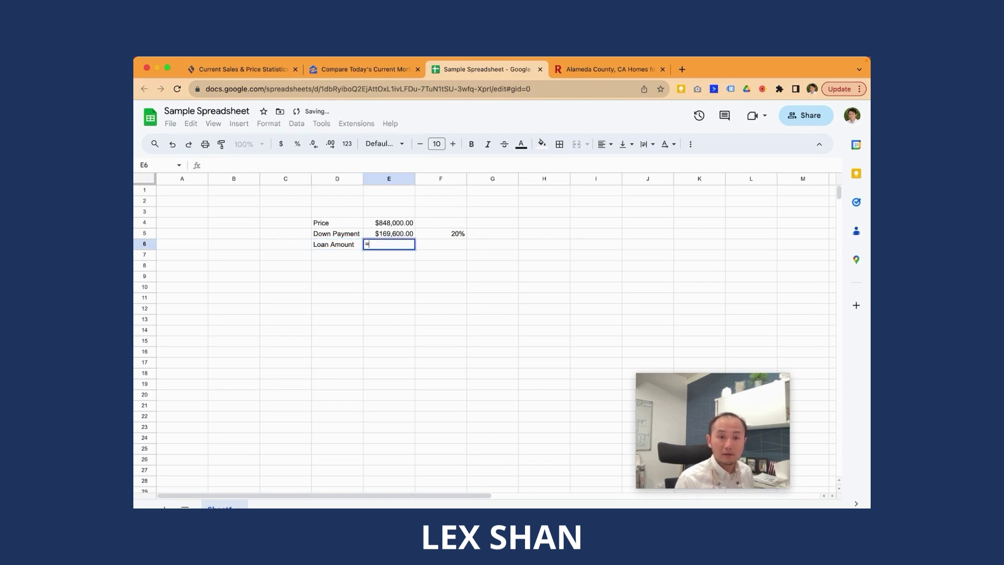
text(E4-E5)
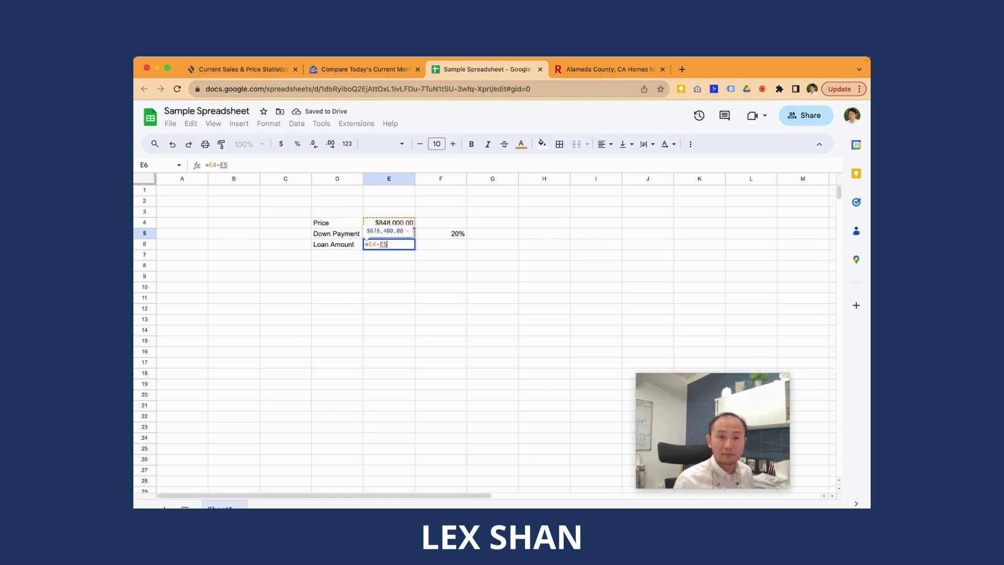
key(Return)
click(389, 233)
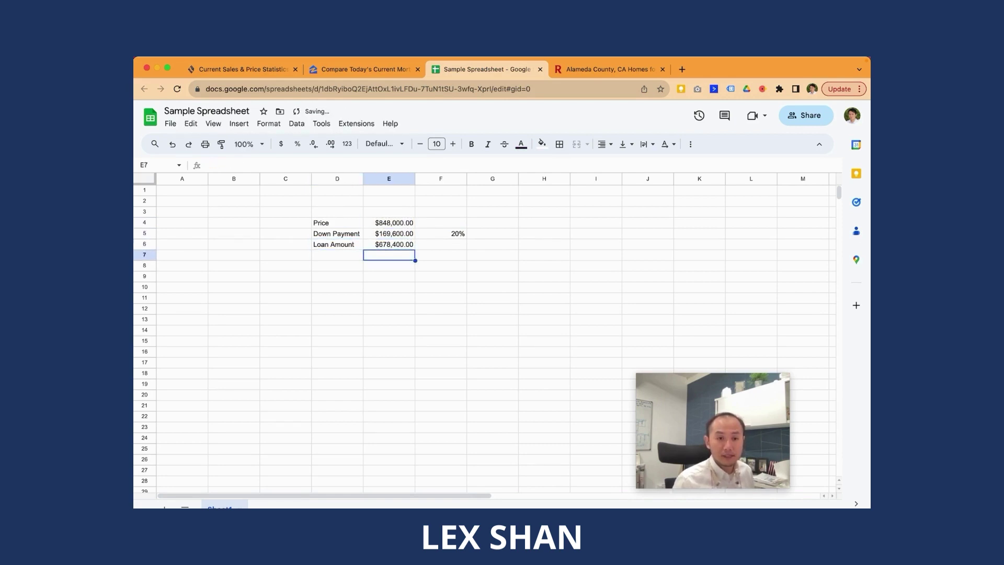
Step: Add a Mortgage label in D11 and begin a PMT formula beside it
click(337, 276)
key(Down)
key(Down)
text(Mort)
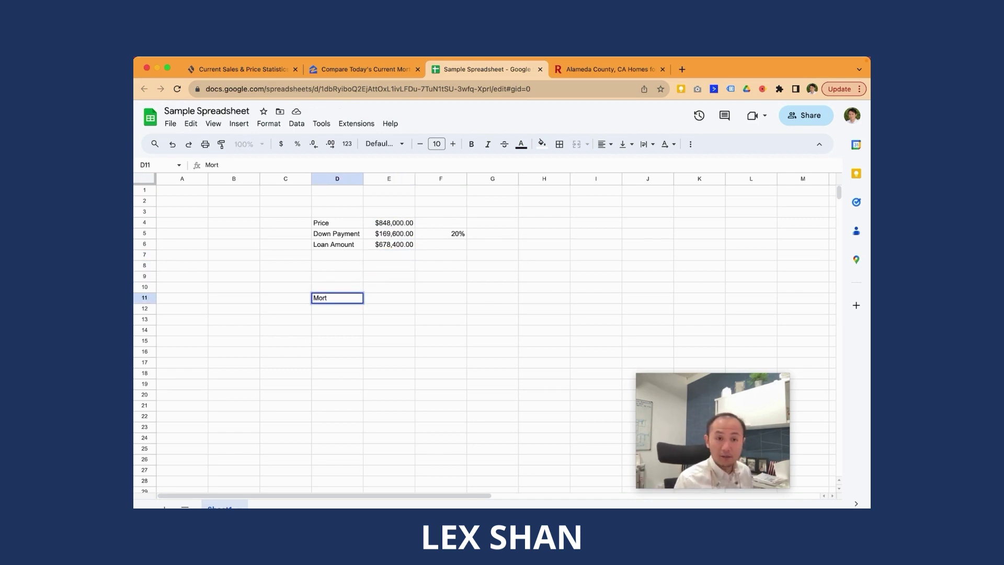
text(gage)
key(Return)
key(Up)
key(Right)
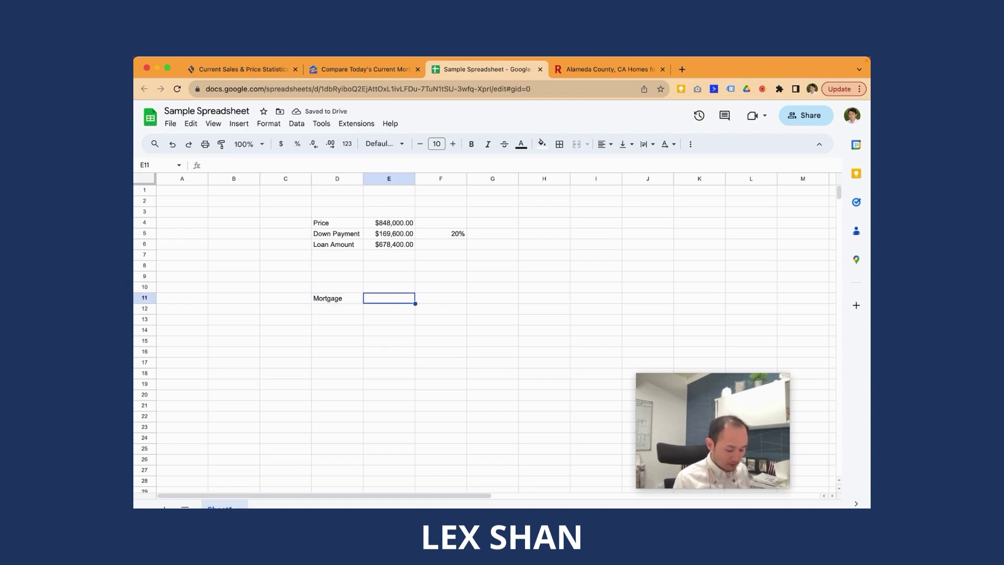
text(=)
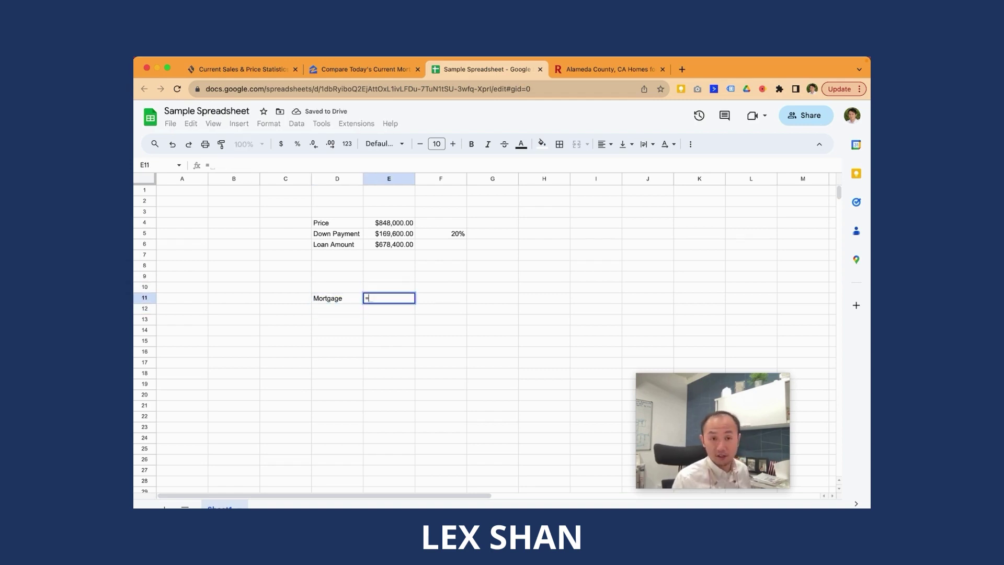
text(pmt()
key(BackSpace)
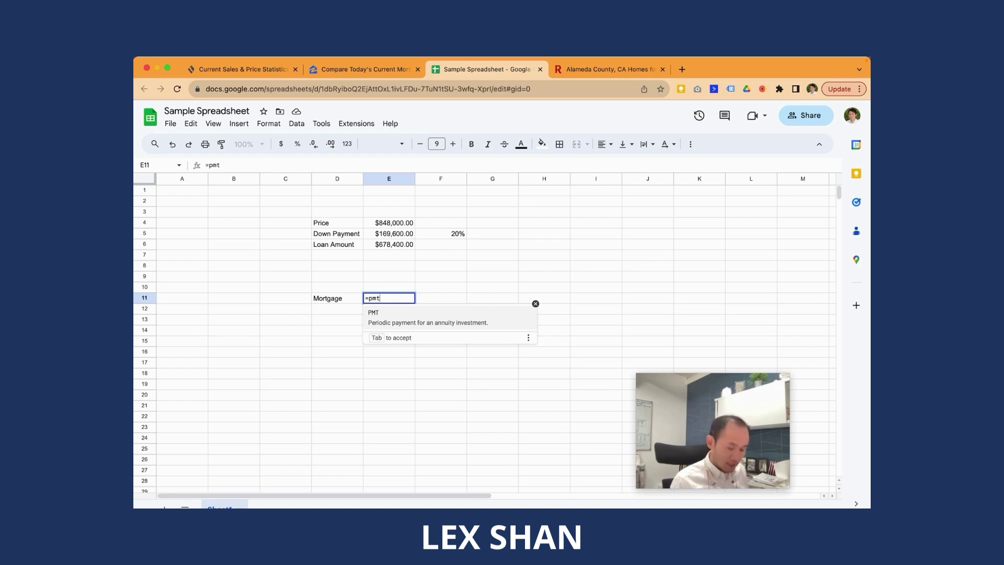
text(()
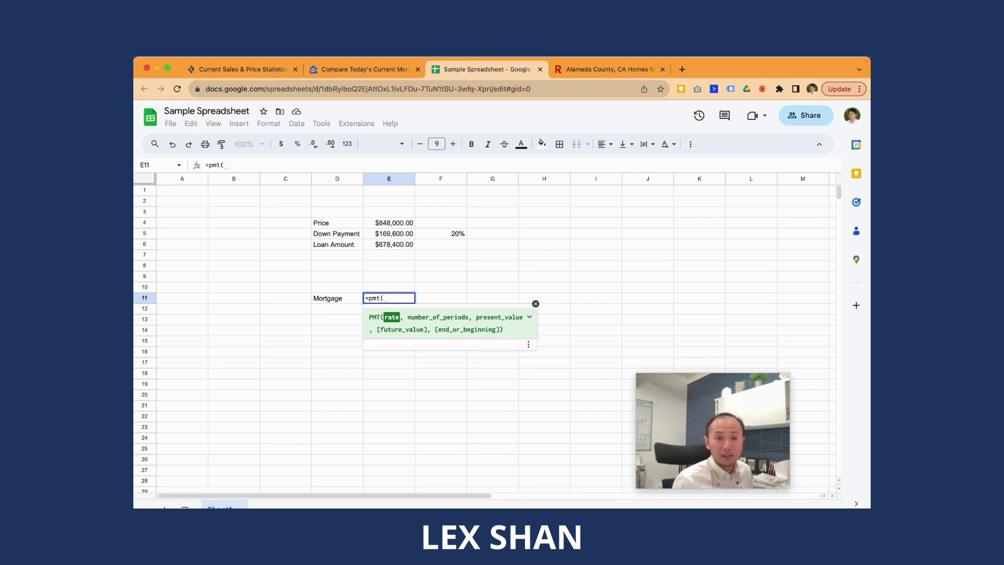
key(Return)
Step: Enter an Interest label in D8 with a 7.10% rate in E8
key(Up)
key(Up)
key(Up)
key(Left)
key(Up)
text(Interest)
key(Tab)
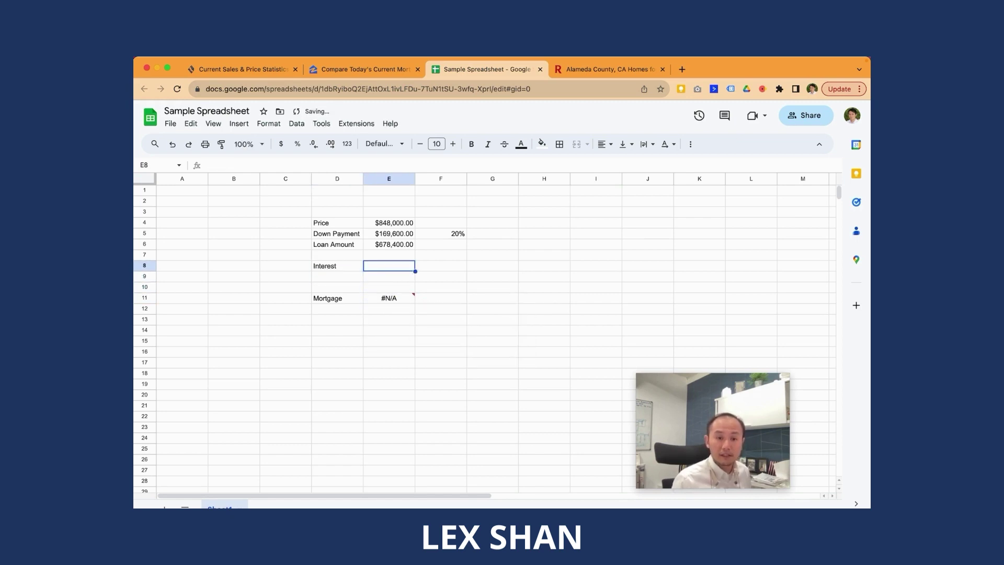
text(7.1)
key(Return)
key(Up)
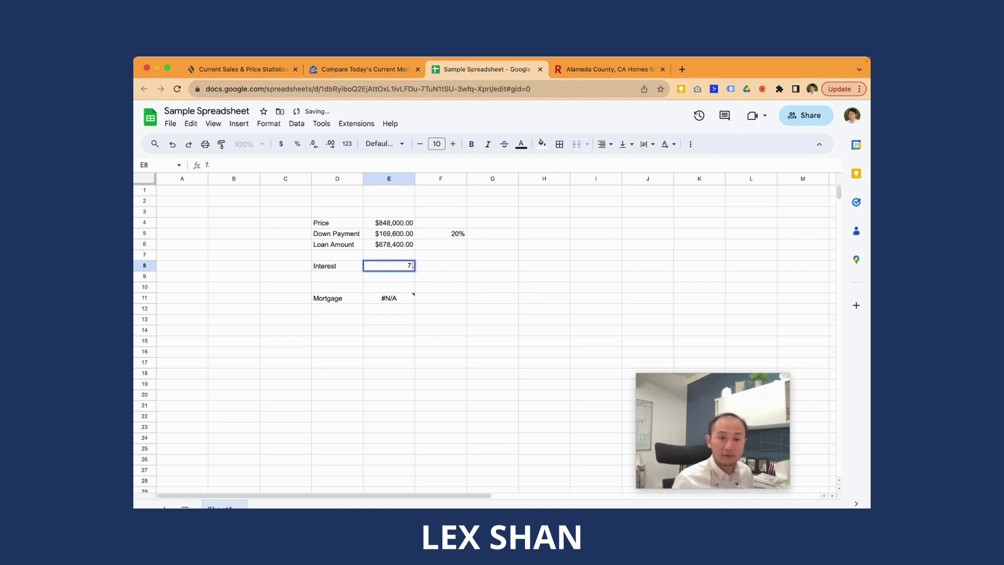
click(441, 265)
click(389, 265)
text(7.)
key(Return)
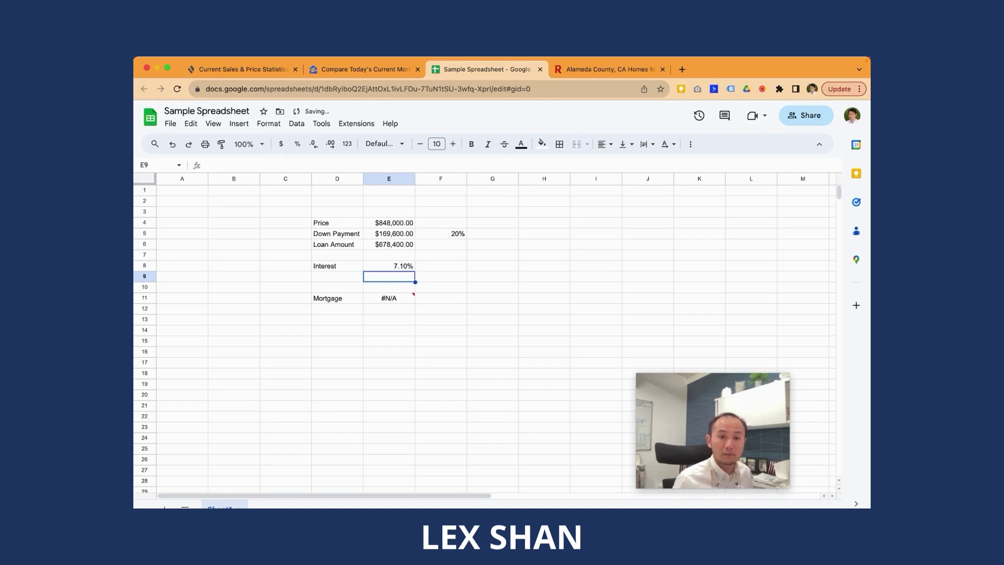
Step: Complete E11 as =PMT(E8/12,30*12,-E6), giving a $4,559.06 monthly payment
key(Down)
key(Down)
key(Return)
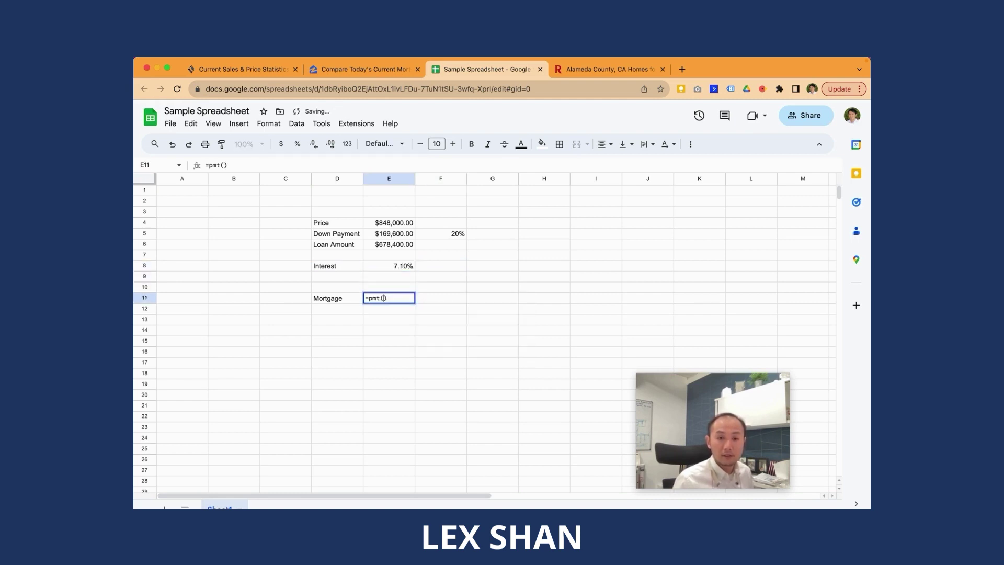
key(Left)
key(Up)
key(Up)
key(Up)
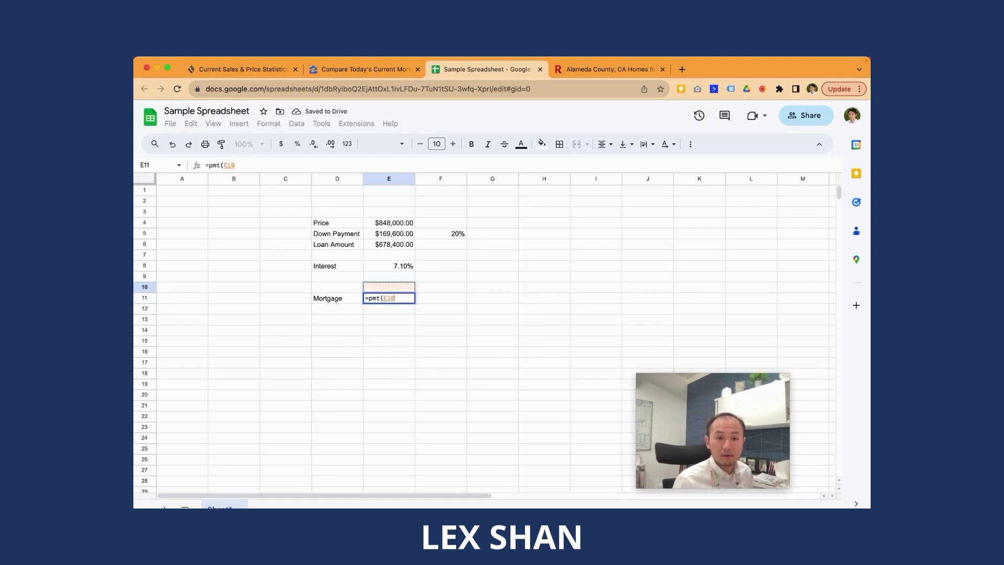
text(/12)
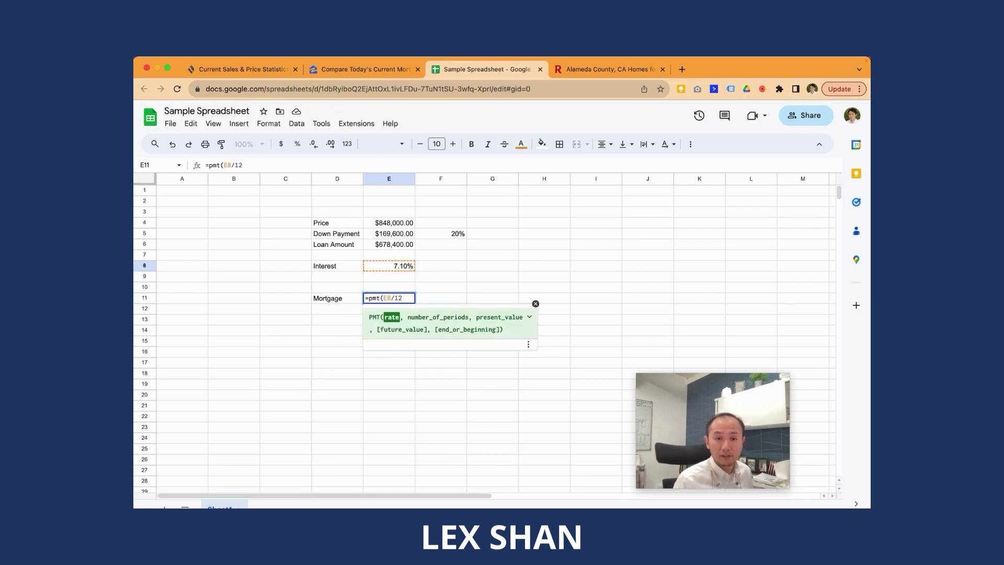
text(,)
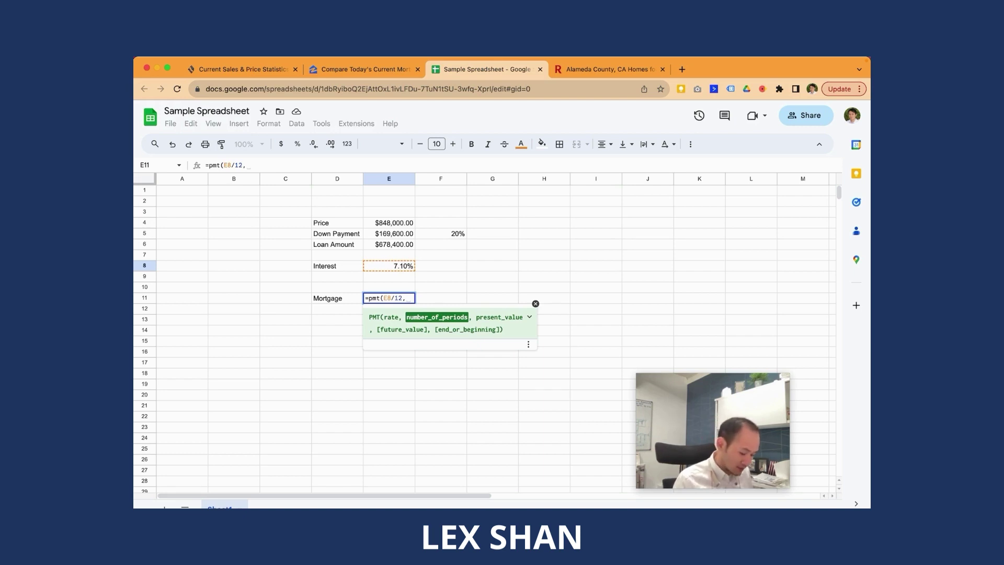
text(30)
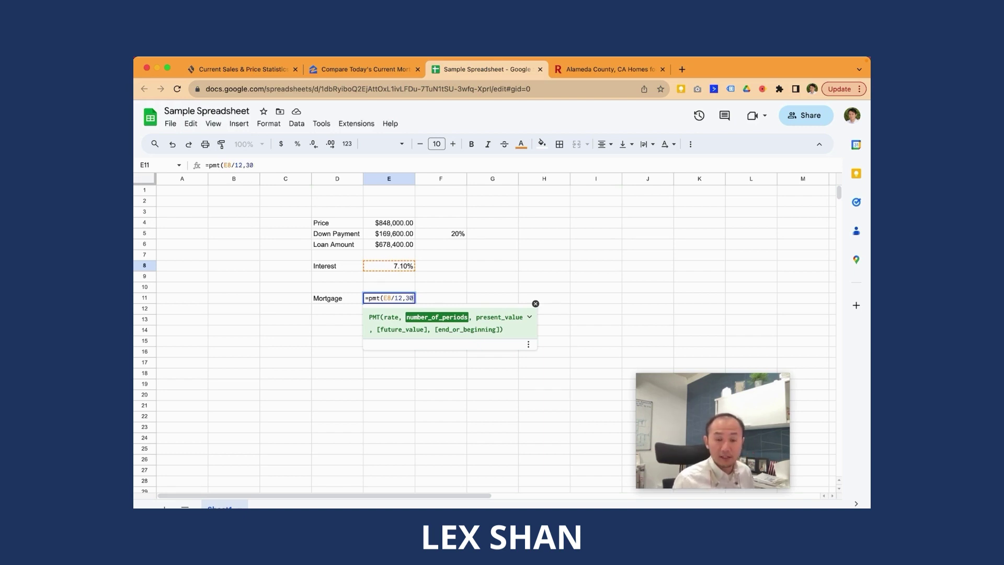
text(*12, )
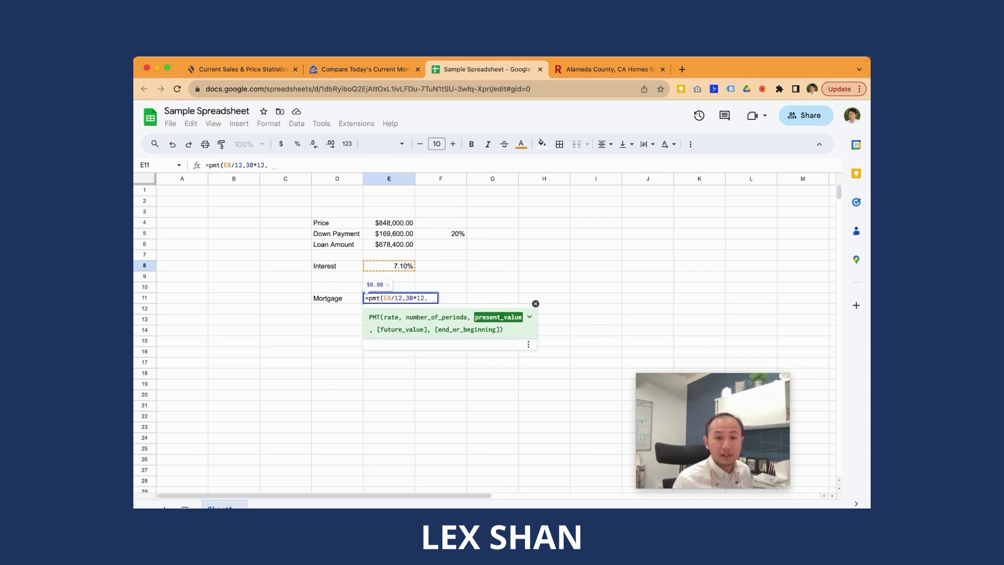
text(-)
key(Up)
key(Up)
key(Up)
key(Up)
key(Up)
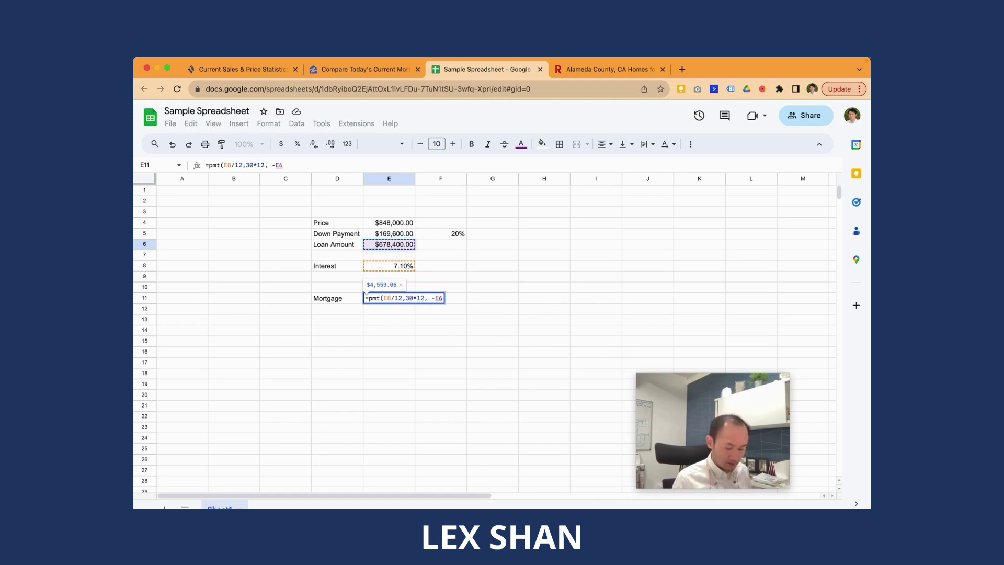
key(Return)
Step: Rename the Mortgage label in D11 to 'Mortgage Pmt'
click(389, 298)
click(441, 298)
click(389, 298)
click(337, 298)
double_click(337, 298)
text(Pmt)
key(Return)
click(338, 298)
click(390, 298)
Step: Add an Insurance label in D13
key(Down)
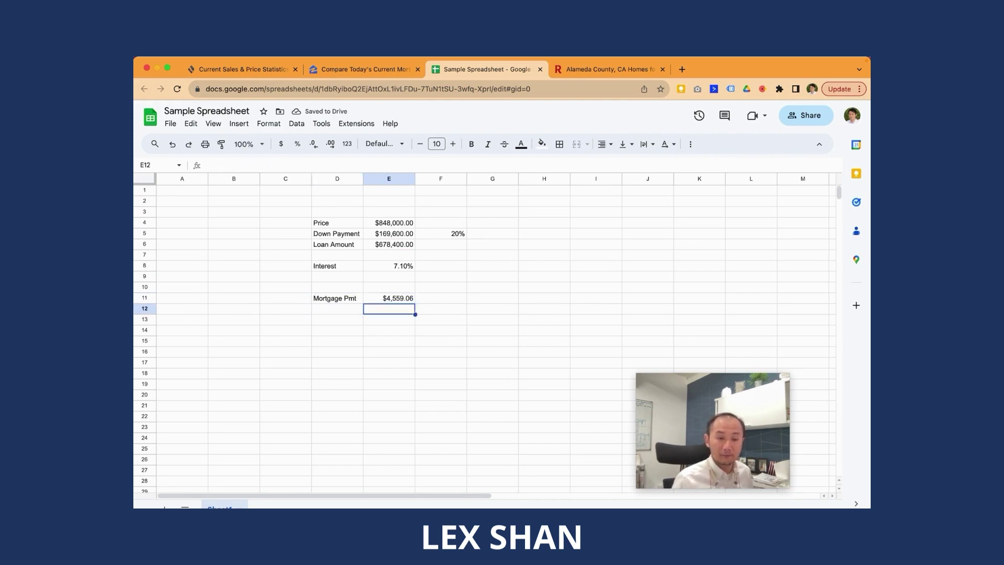
key(Down)
key(Left)
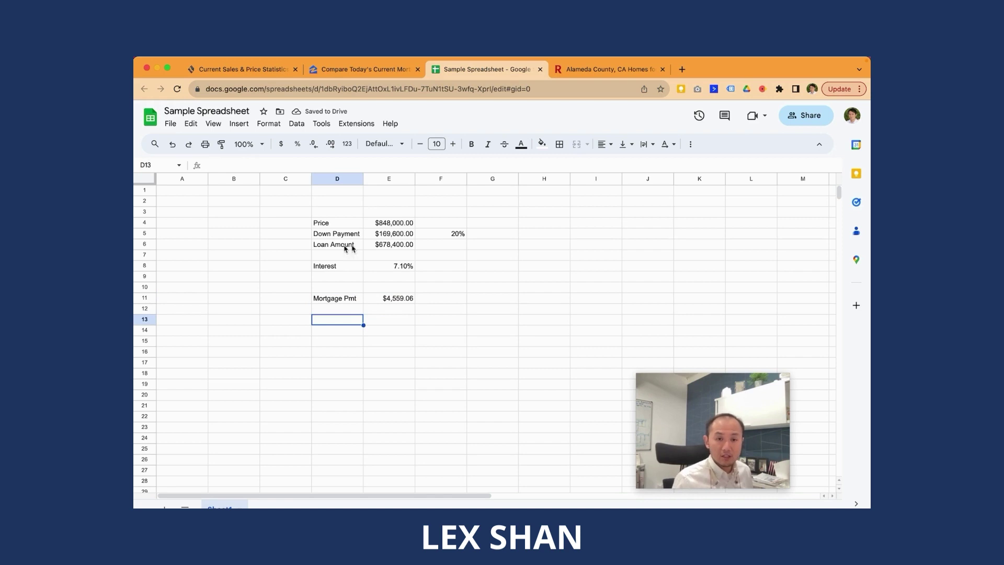
key(Down)
key(Down)
key(Up)
key(Up)
text(Insurance)
key(Return)
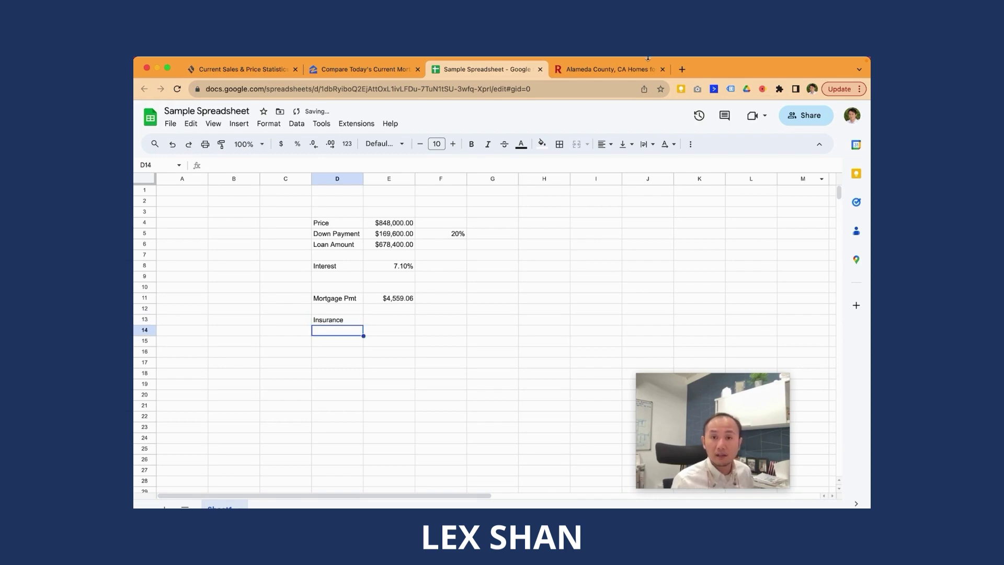
Step: Open the $848,000 San Lorenzo home listing from the Alameda County results
click(641, 67)
click(292, 328)
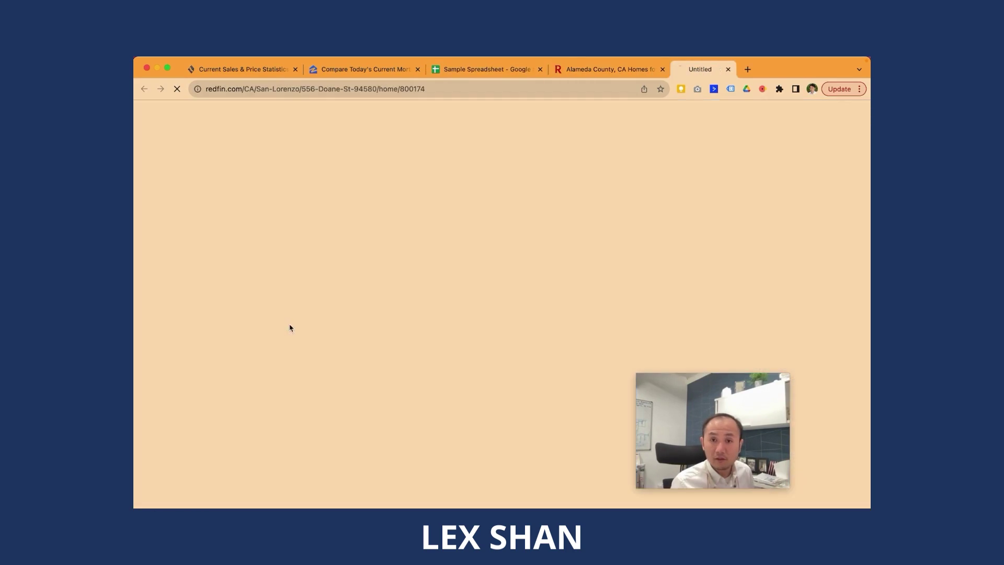
click(744, 411)
drag(744, 411, 847, 433)
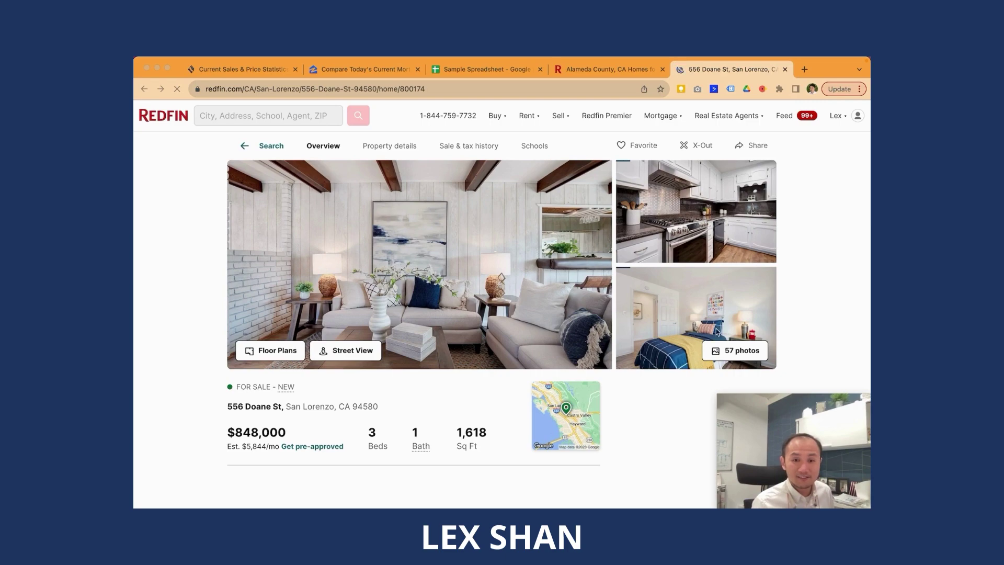
click(814, 295)
Step: Scroll through the listing details and switch its map to satellite view
scroll(814, 295, down, 10)
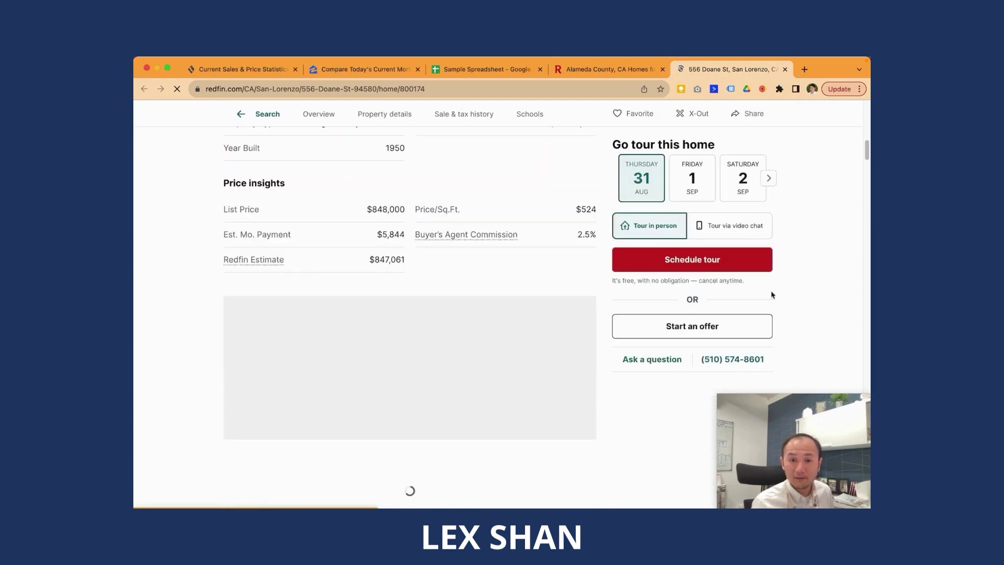
scroll(555, 285, down, 2)
scroll(551, 283, up, 12)
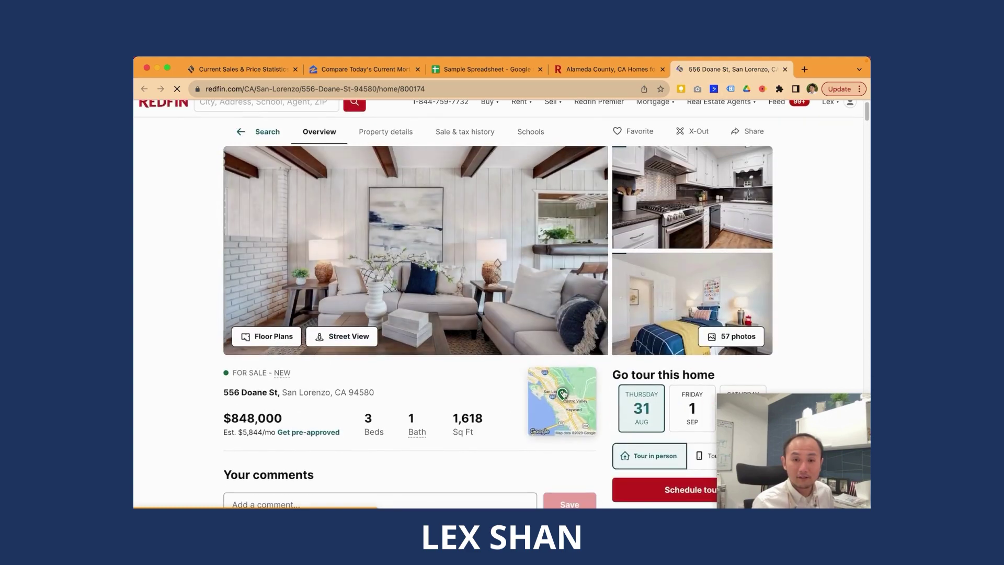
scroll(557, 369, down, 10)
scroll(473, 387, down, 8)
scroll(306, 204, up, 3)
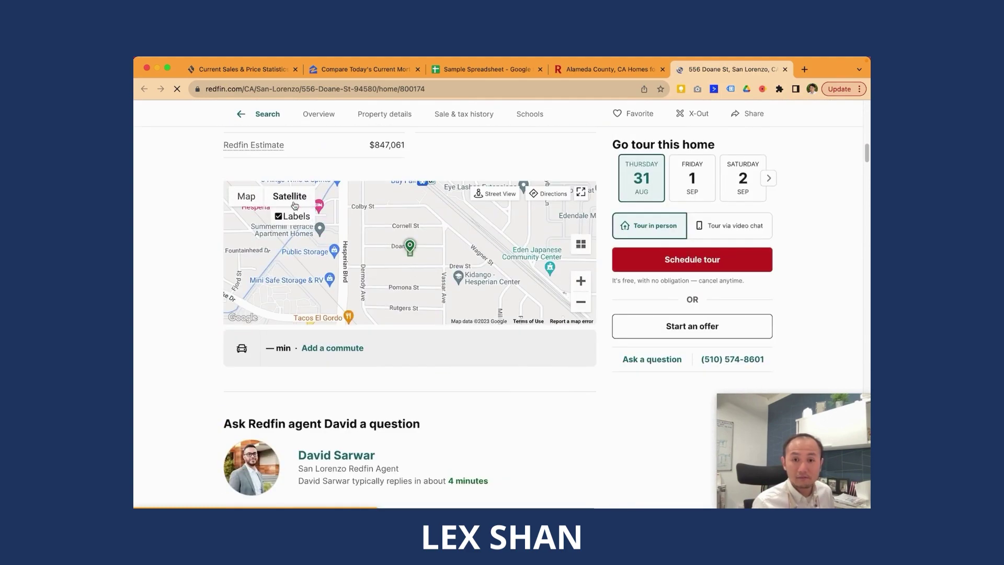
click(306, 204)
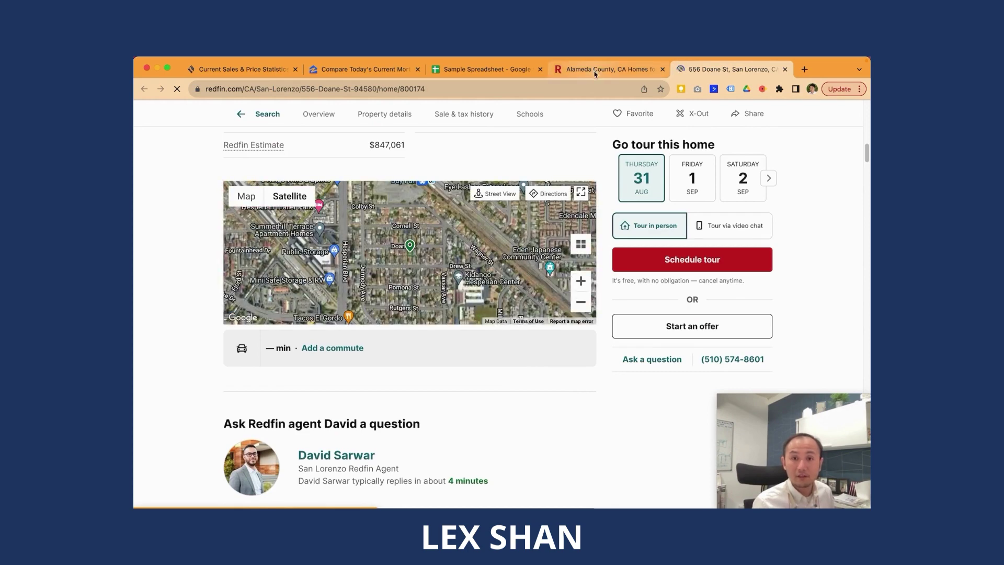
scroll(591, 210, down, 3)
scroll(537, 303, up, 6)
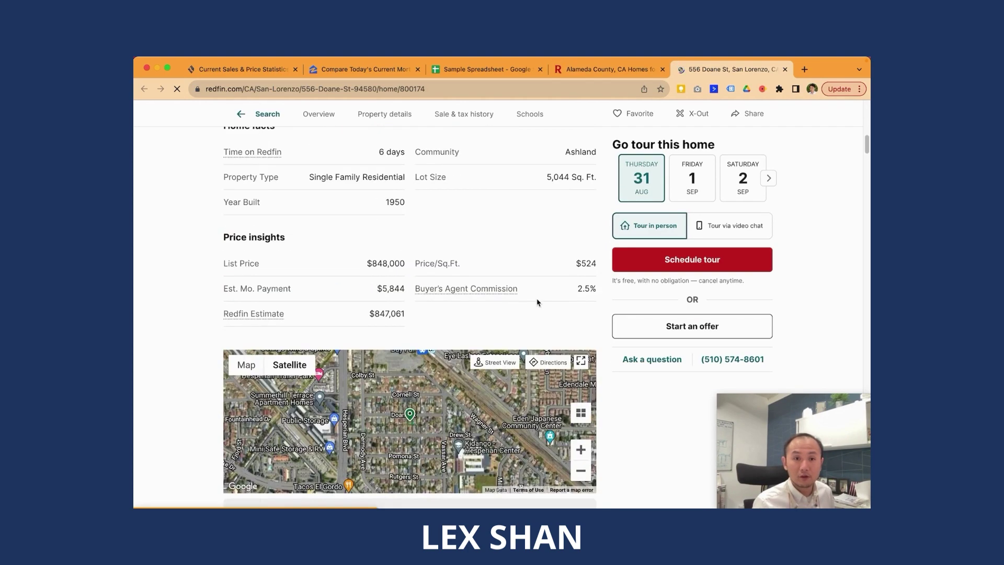
Step: Search the listing page for 'hoa' and scroll through the page
key(super+f)
text(hoa)
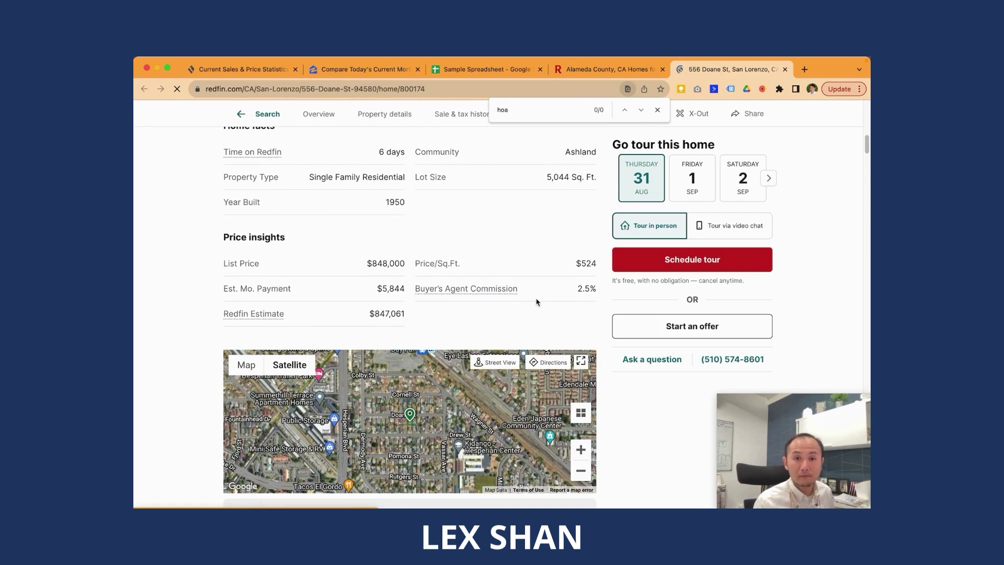
key(super+a)
scroll(538, 302, down, 5)
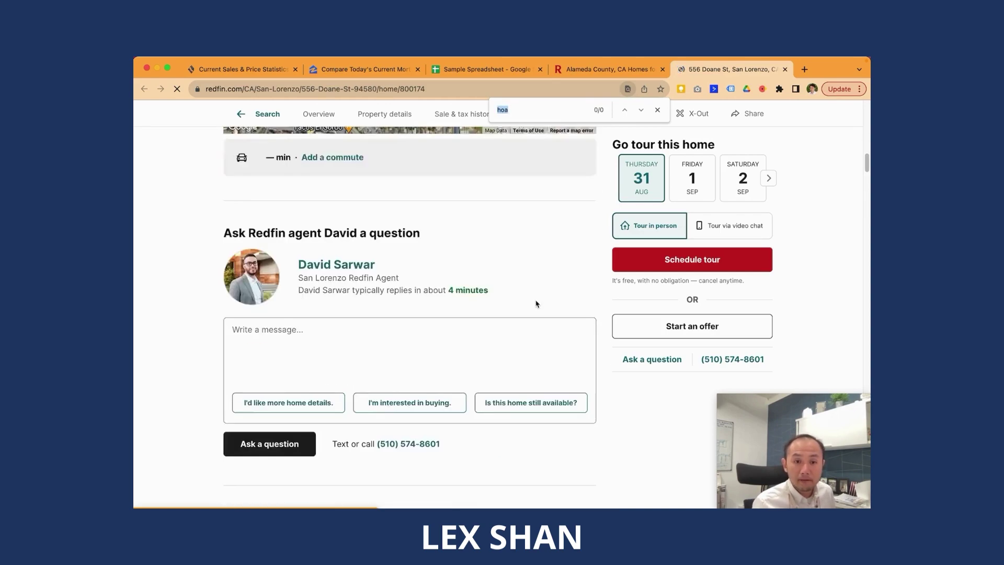
scroll(535, 303, up, 10)
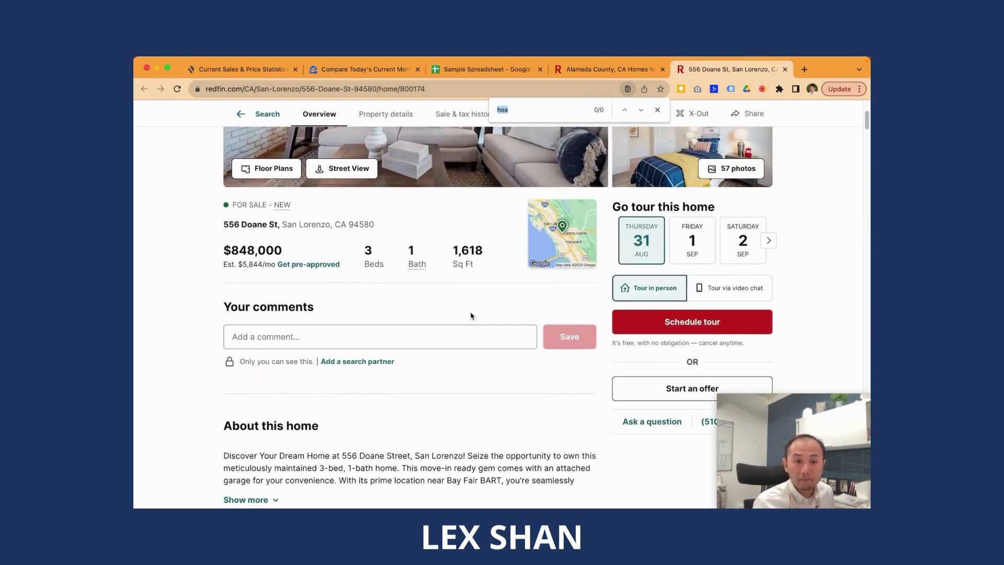
scroll(461, 328, down, 4)
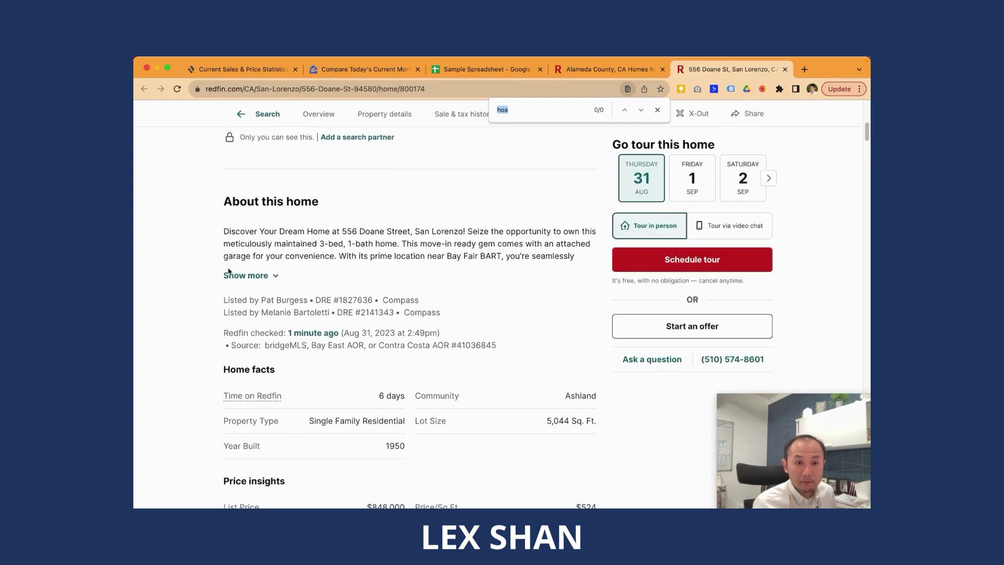
scroll(332, 357, down, 8)
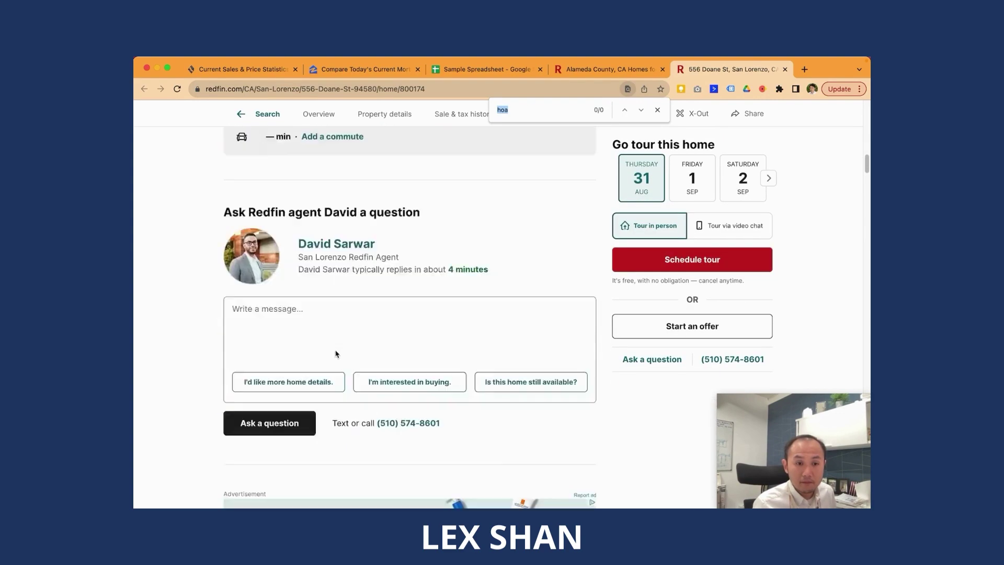
scroll(366, 351, down, 12)
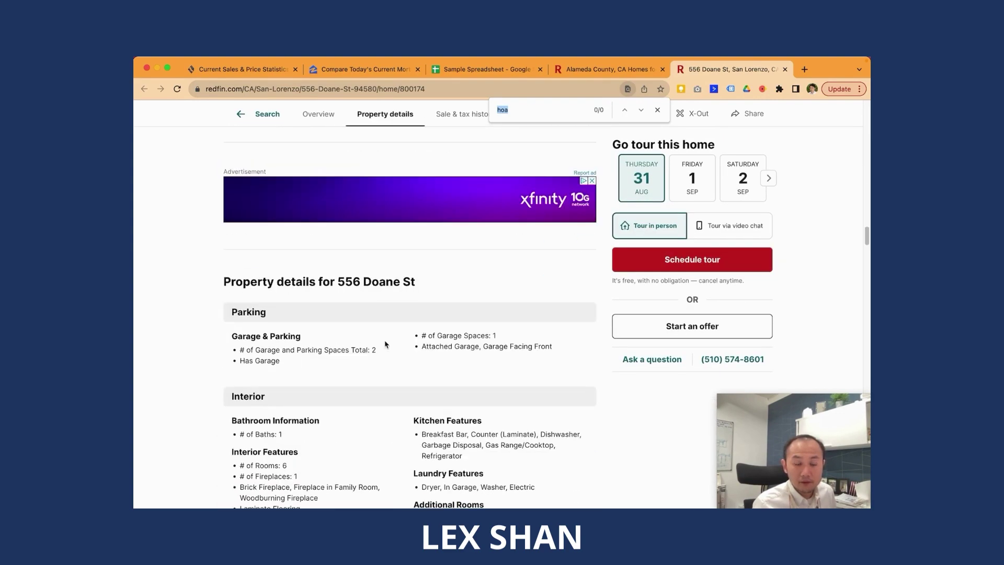
scroll(398, 342, down, 4)
scroll(534, 348, down, 2)
scroll(534, 348, down, 4)
Step: Search the page for 'due', confirming no HOA dues are listed
key(super+f)
text(due)
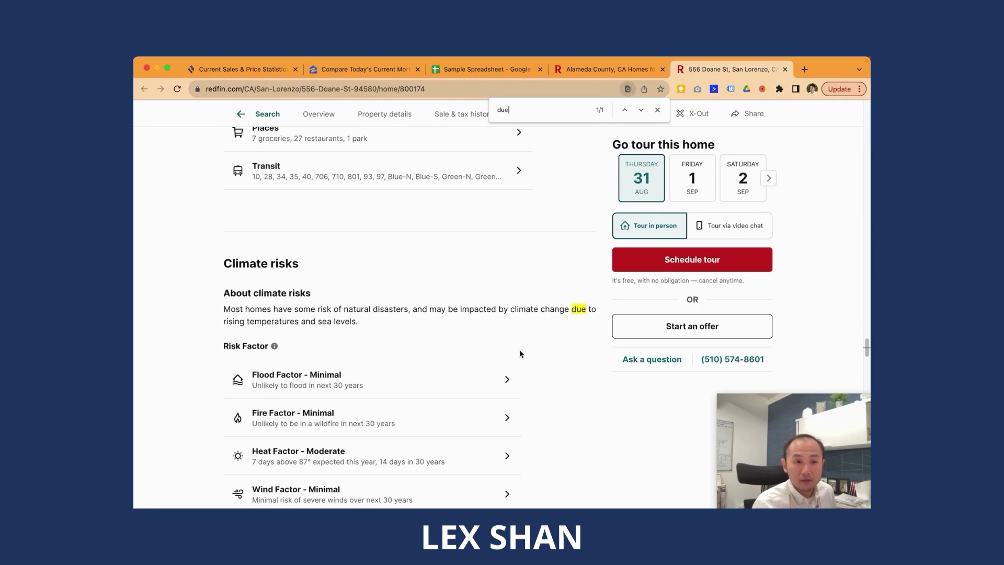
scroll(508, 248, up, 10)
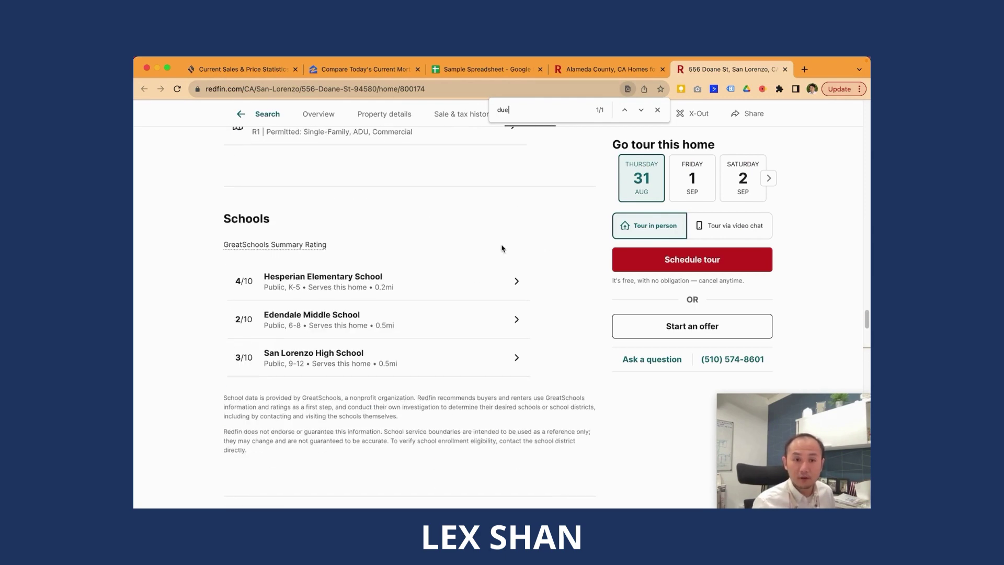
scroll(469, 242, up, 4)
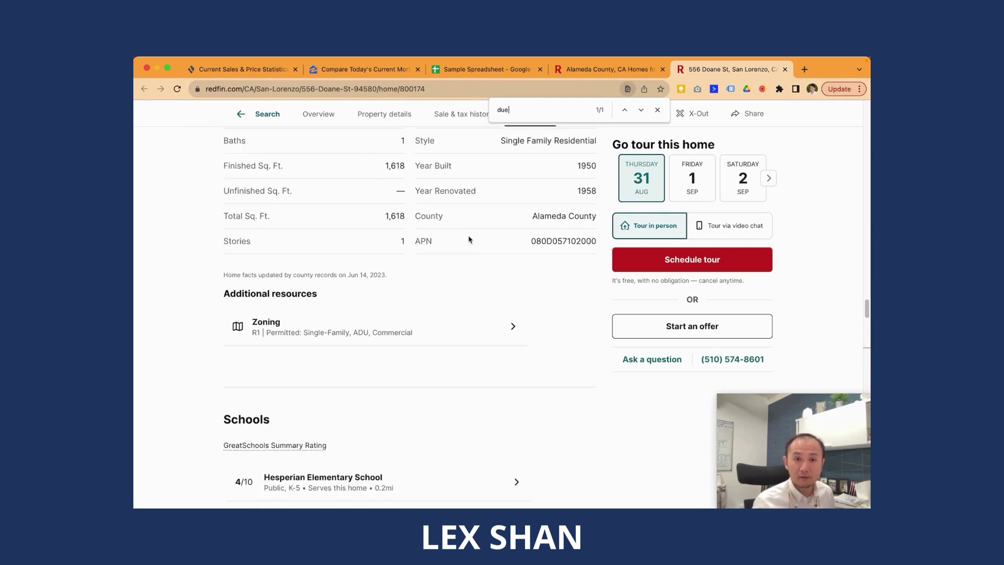
Step: Set E13 Insurance to =1500/12 ($125.00), removing the stray $ that caused #ERROR!
click(532, 72)
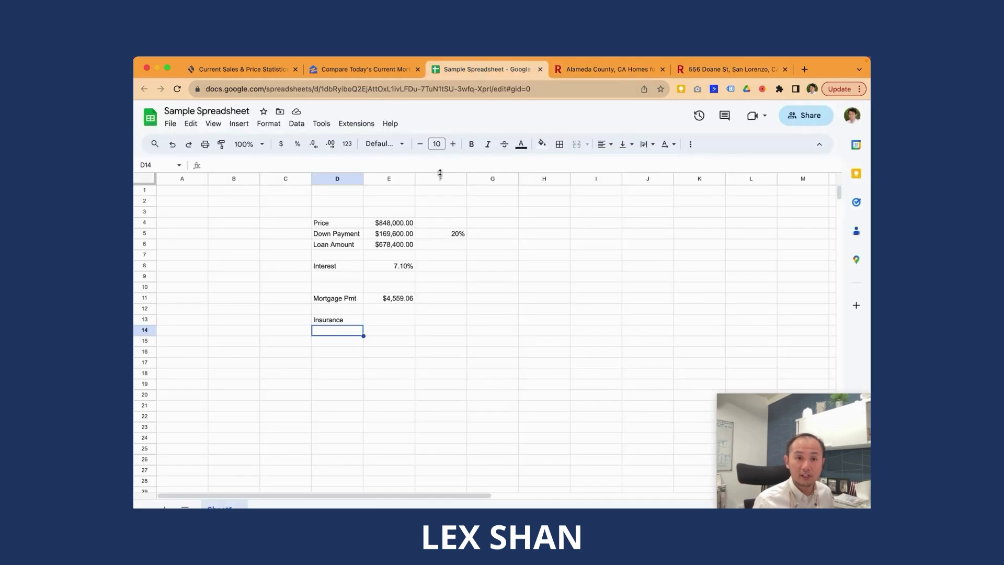
click(389, 320)
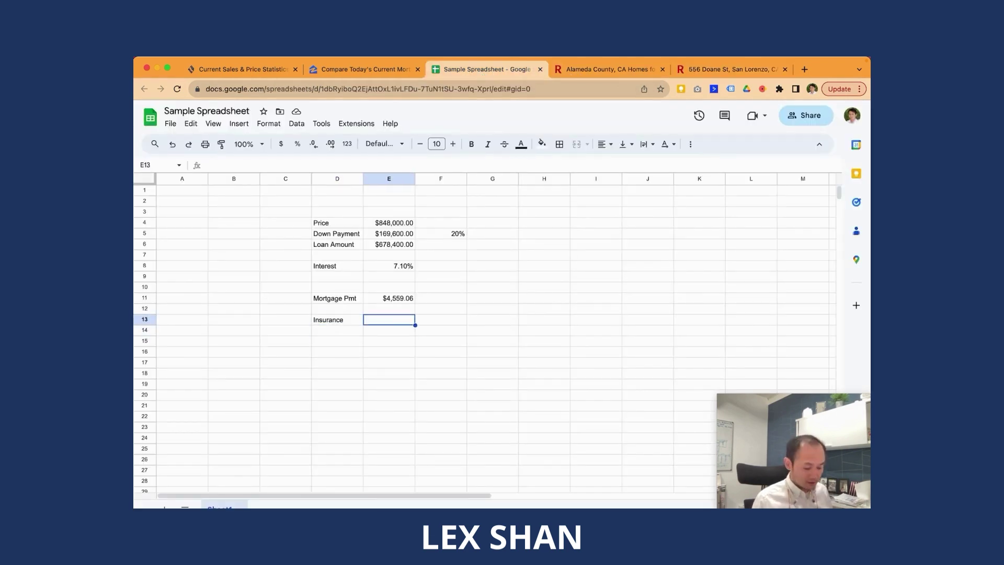
text(=$)
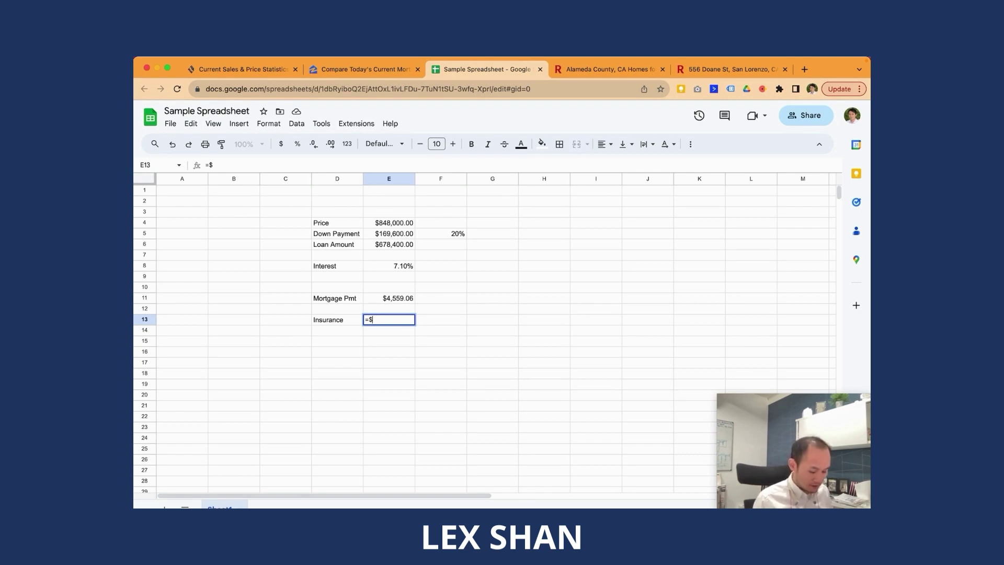
text(1500/12)
key(Return)
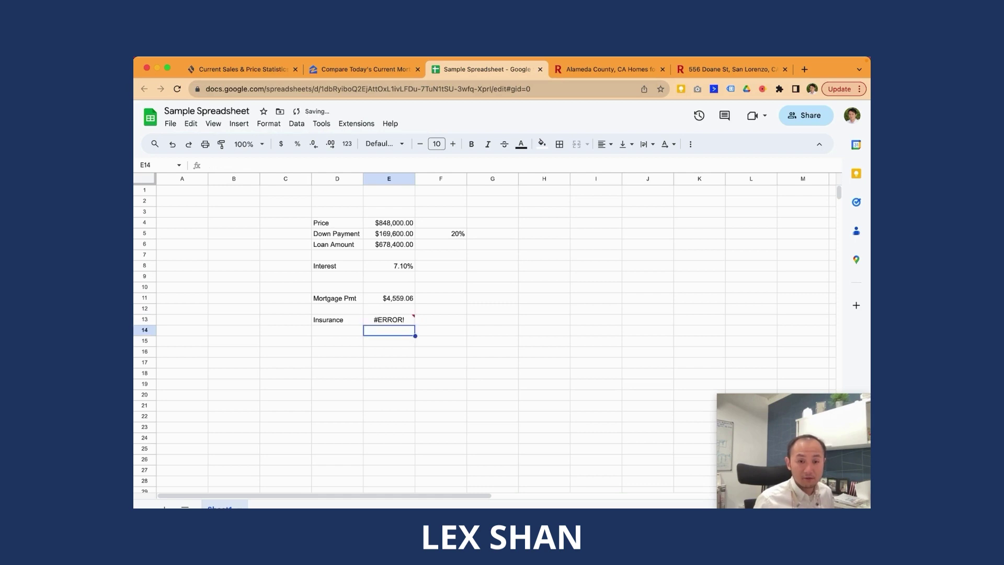
click(388, 320)
key(Return)
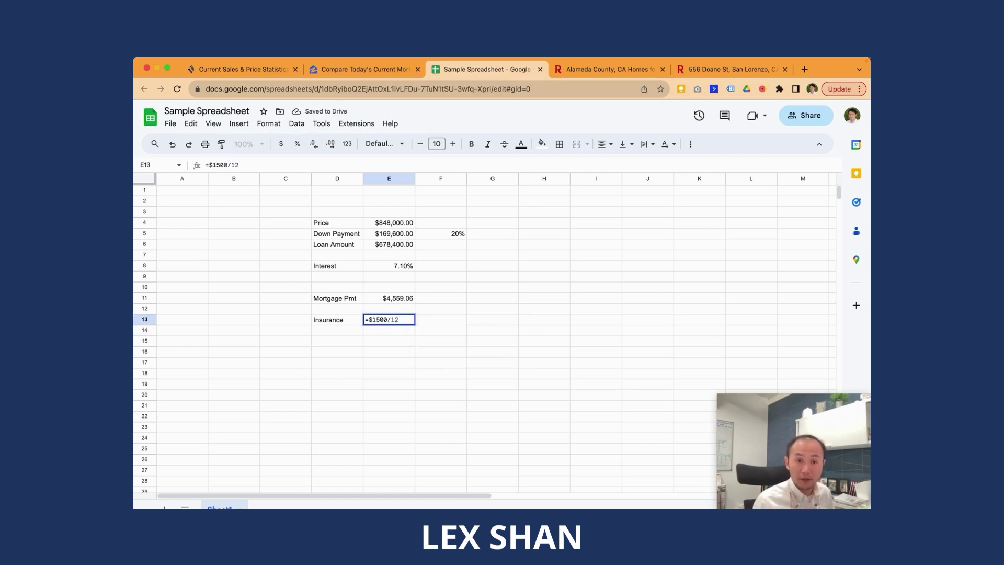
key(Right)
key(Delete)
key(Return)
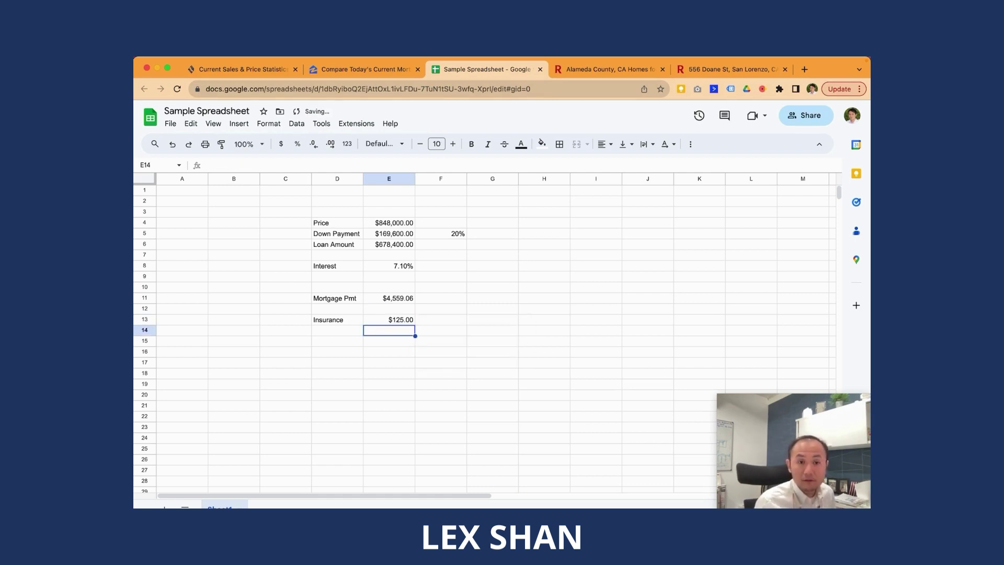
Step: Add a Property Tax label in D14
key(Left)
text(Property Tax)
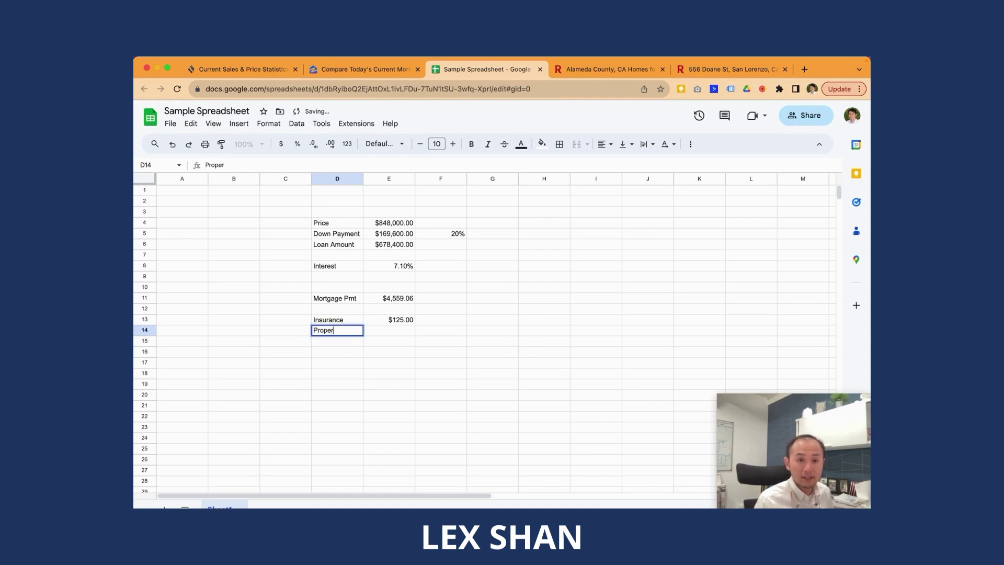
key(Return)
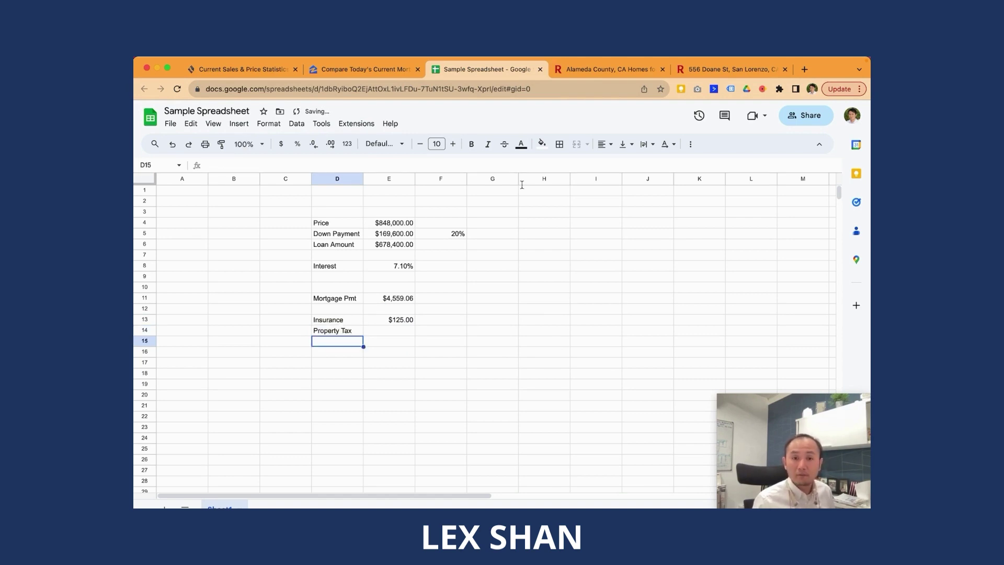
Step: Select cell E14, then search Google for the Alameda County tax collector and view its site
click(410, 330)
key(super+t)
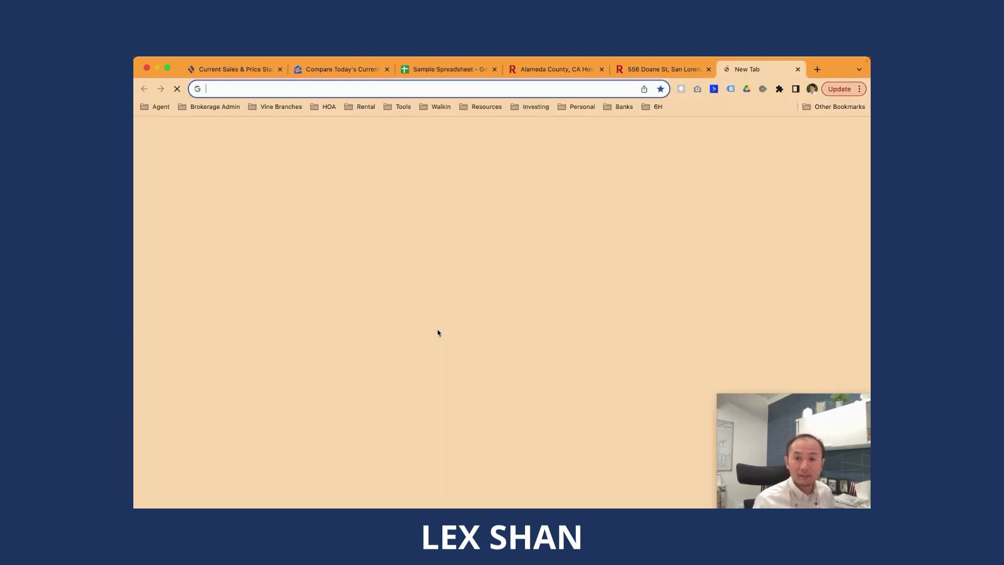
text(al)
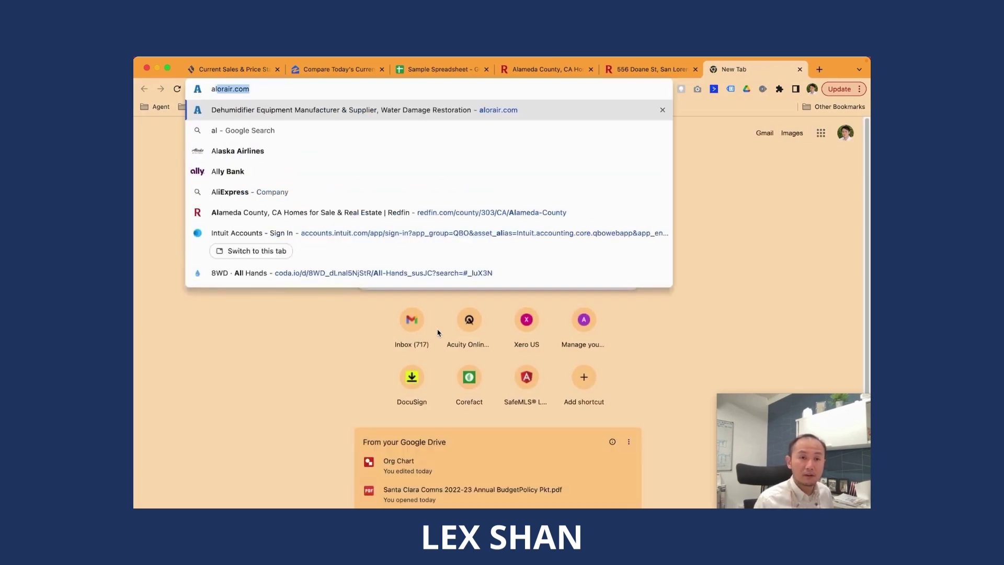
text(ameda county tax coll)
key(Return)
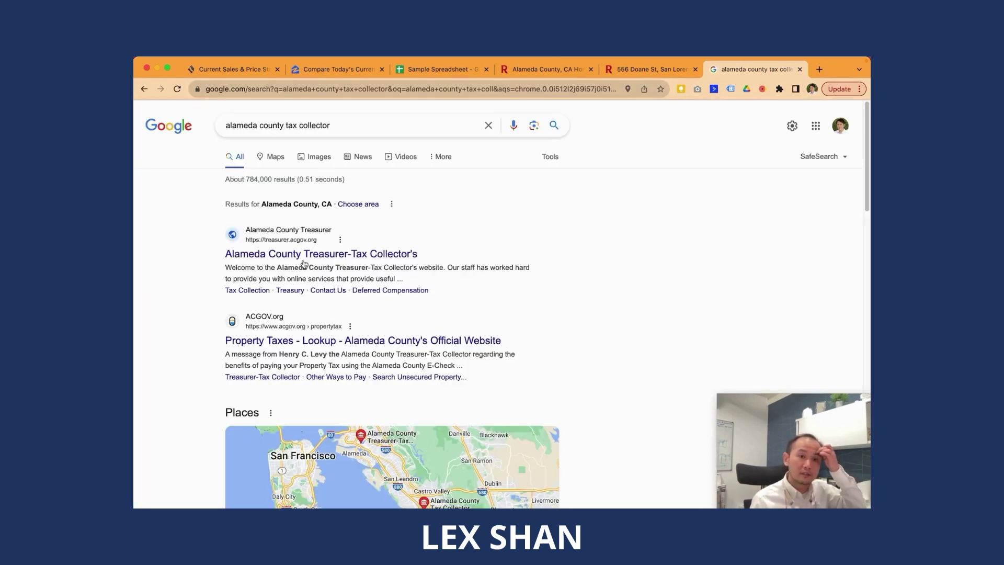
click(314, 260)
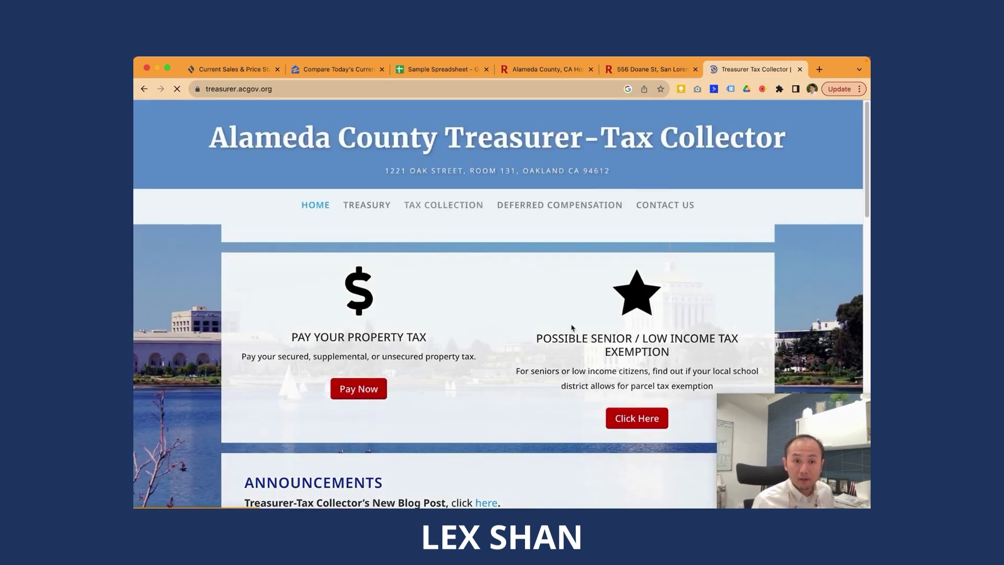
scroll(572, 328, down, 6)
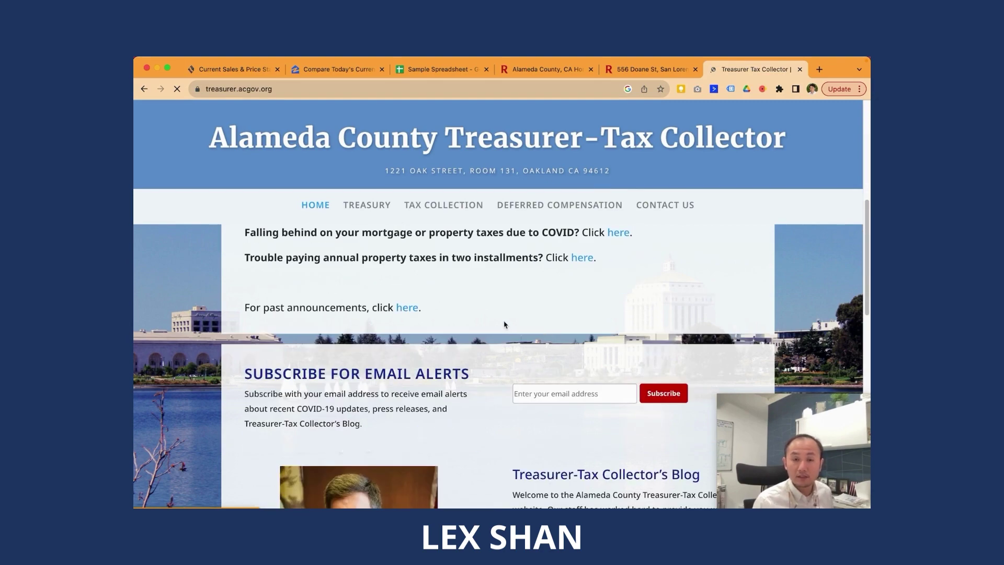
key(super+bracketleft)
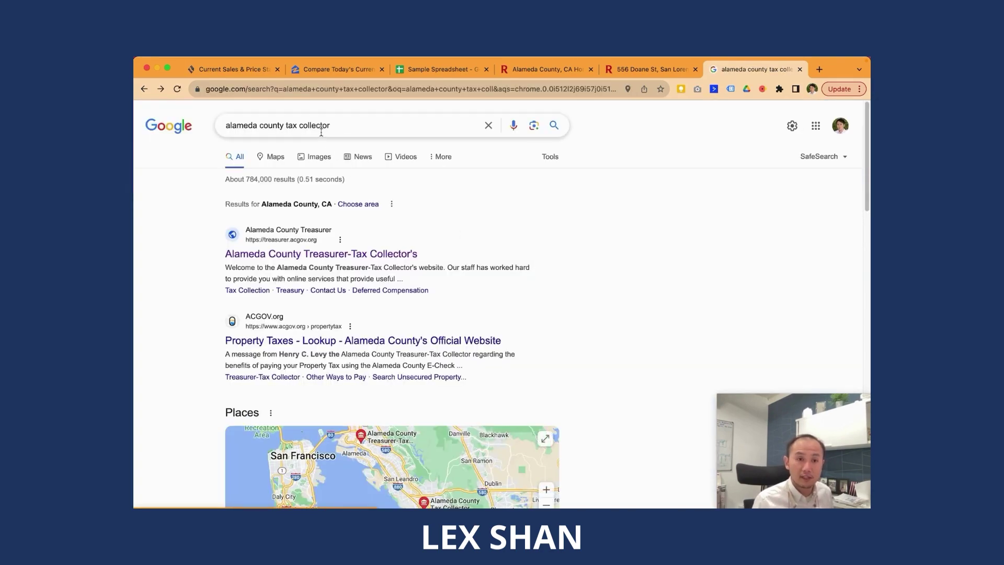
Step: Change the search to the Alameda County tax assessor and browse the Assessor's Records page
double_click(321, 128)
text(assessor)
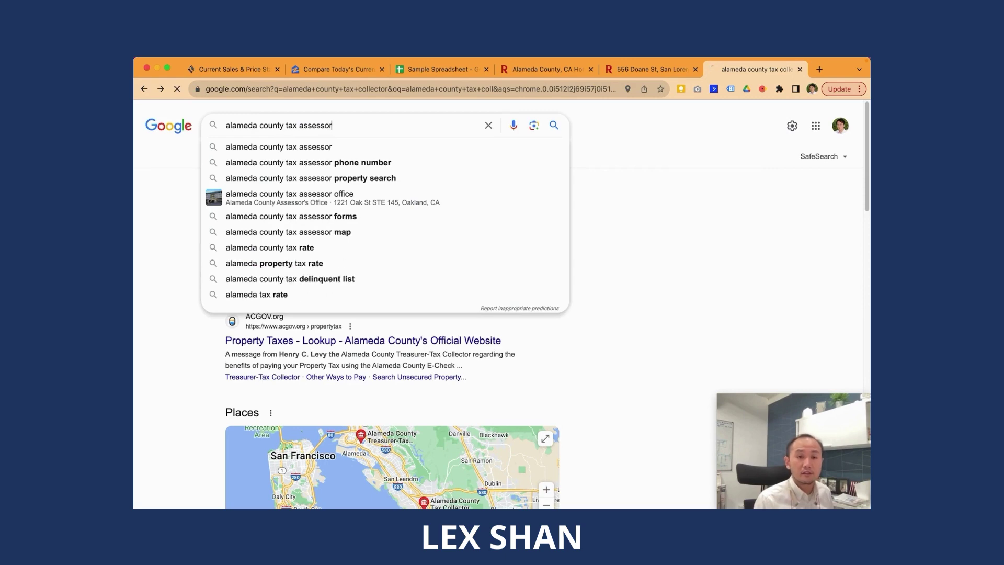
key(Return)
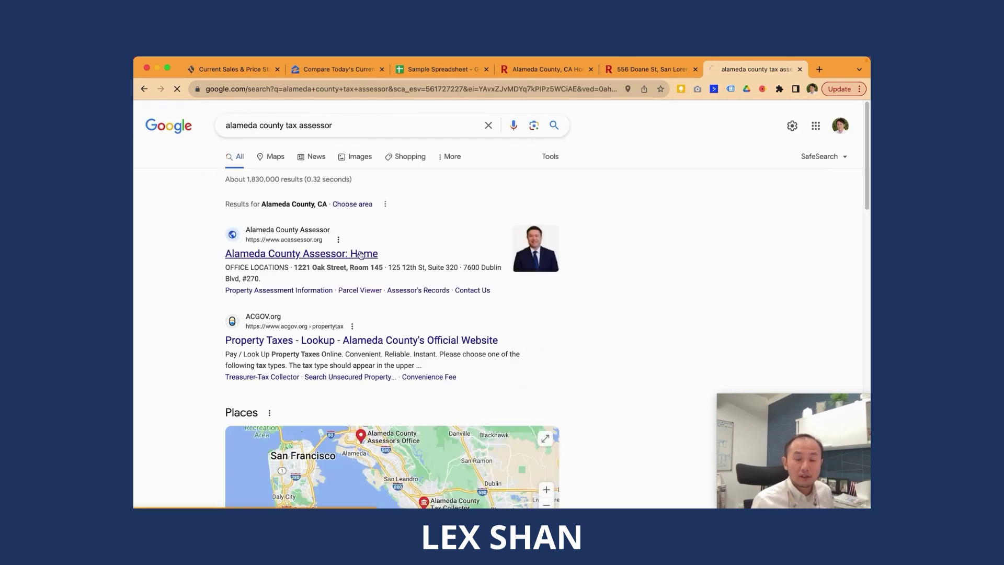
click(363, 253)
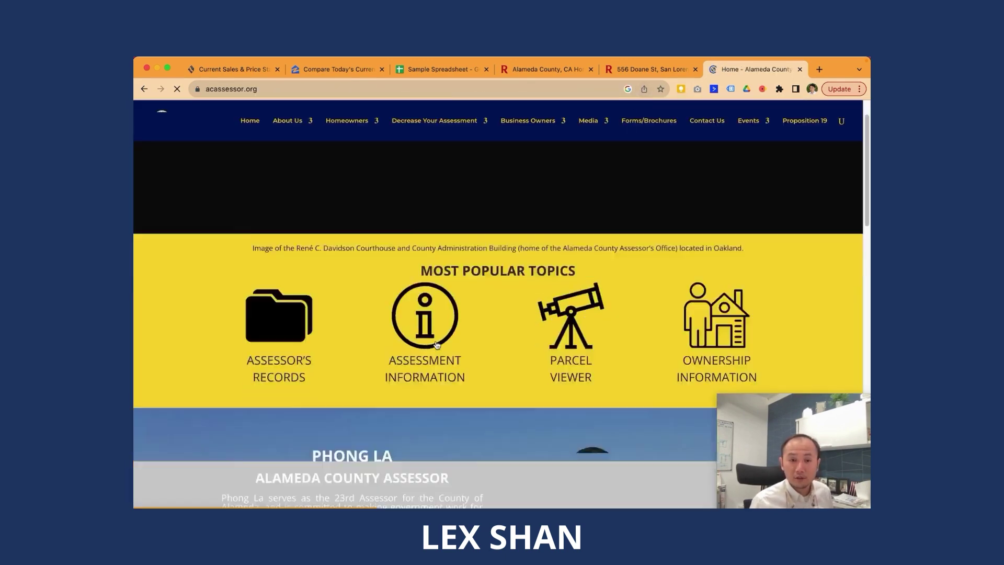
scroll(435, 341, down, 10)
scroll(327, 345, up, 10)
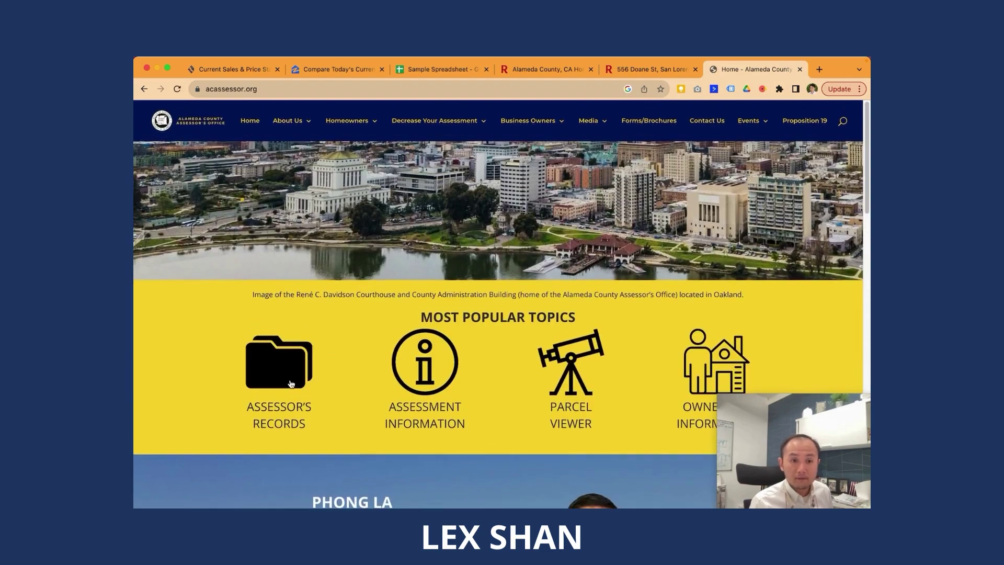
click(291, 385)
scroll(469, 384, down, 4)
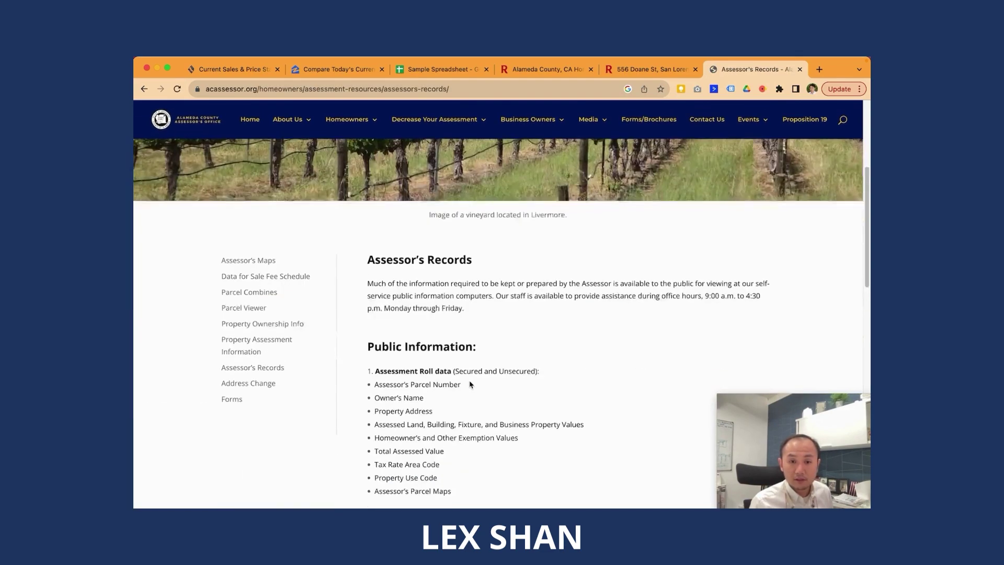
scroll(469, 384, down, 10)
scroll(468, 374, up, 8)
key(super+bracketleft)
key(super+bracketleft)
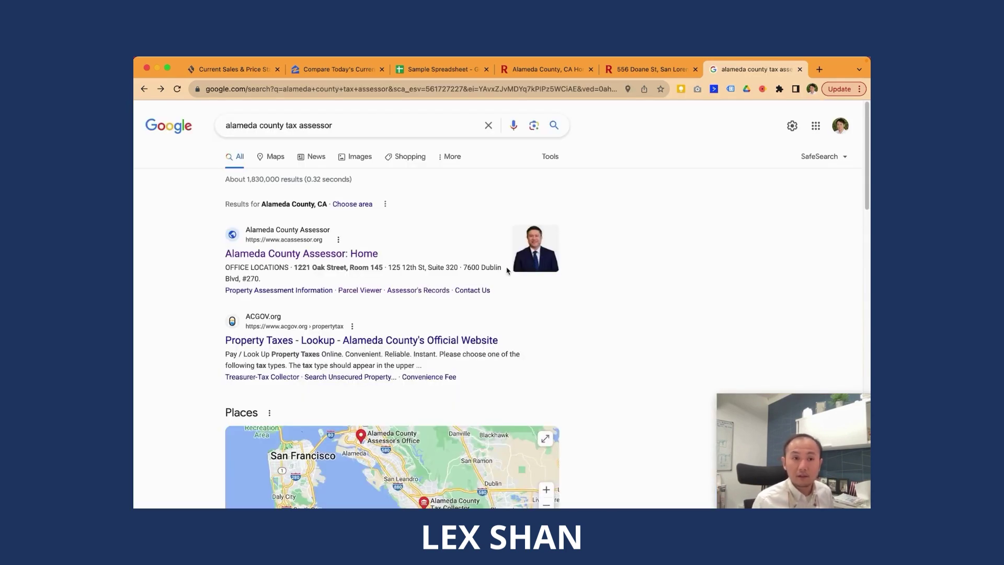
Step: Refine the search to the Alameda County secured property tax bill
click(366, 126)
text(sec)
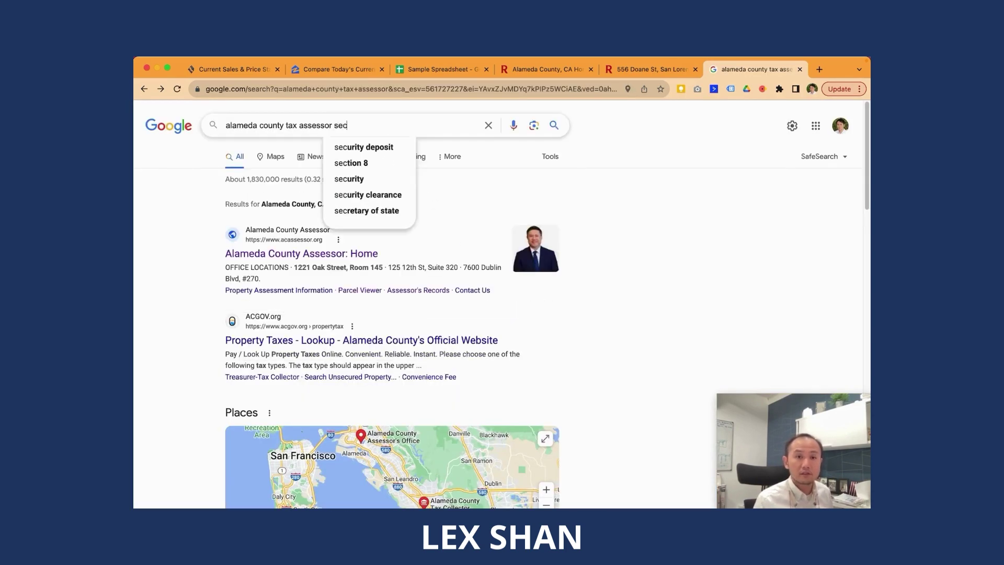
text(ured)
key(Down)
key(Return)
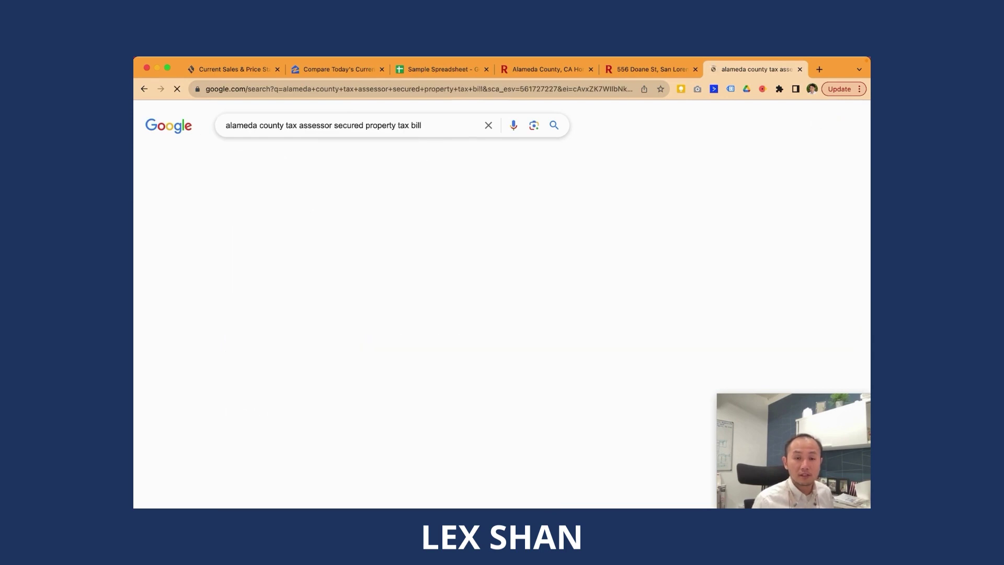
Step: Open the Property Taxes lookup, choose Secured, and fill in the home's street address fields
click(348, 226)
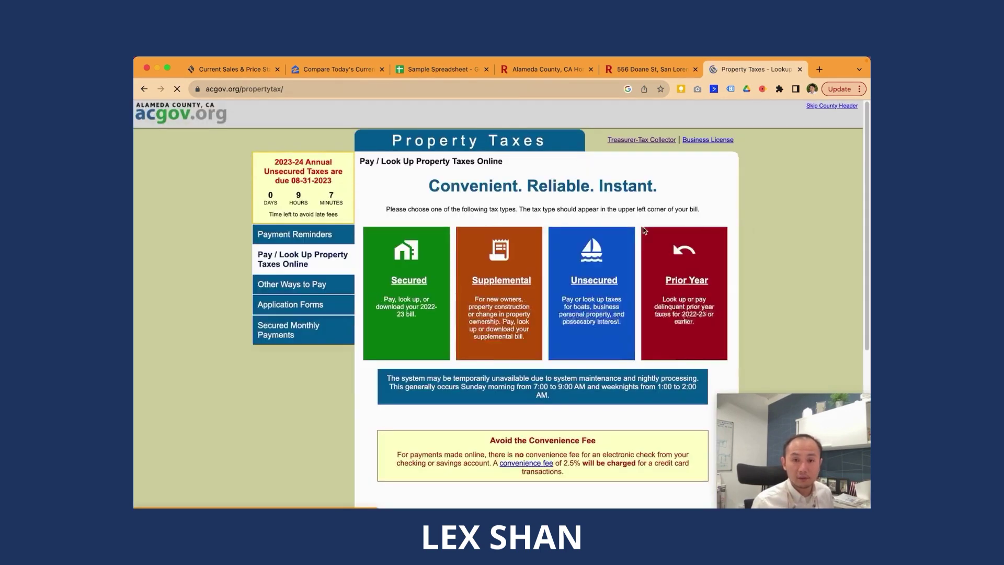
click(438, 285)
click(416, 319)
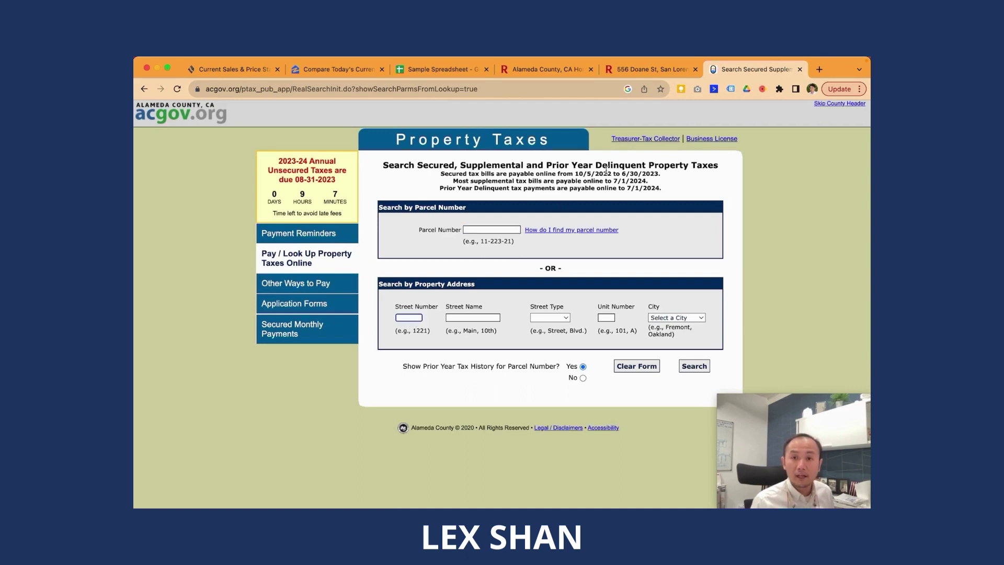
text(556)
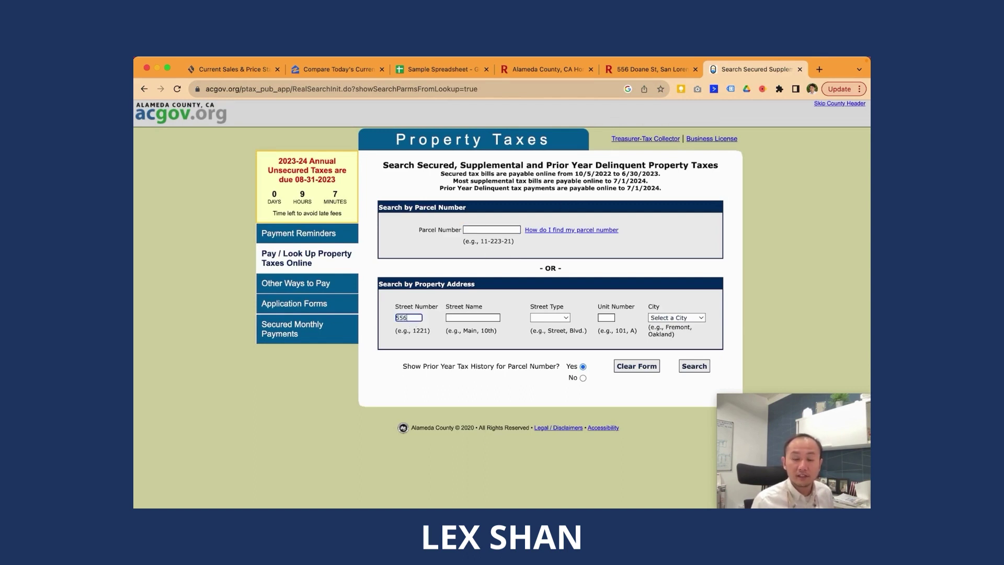
key(Tab)
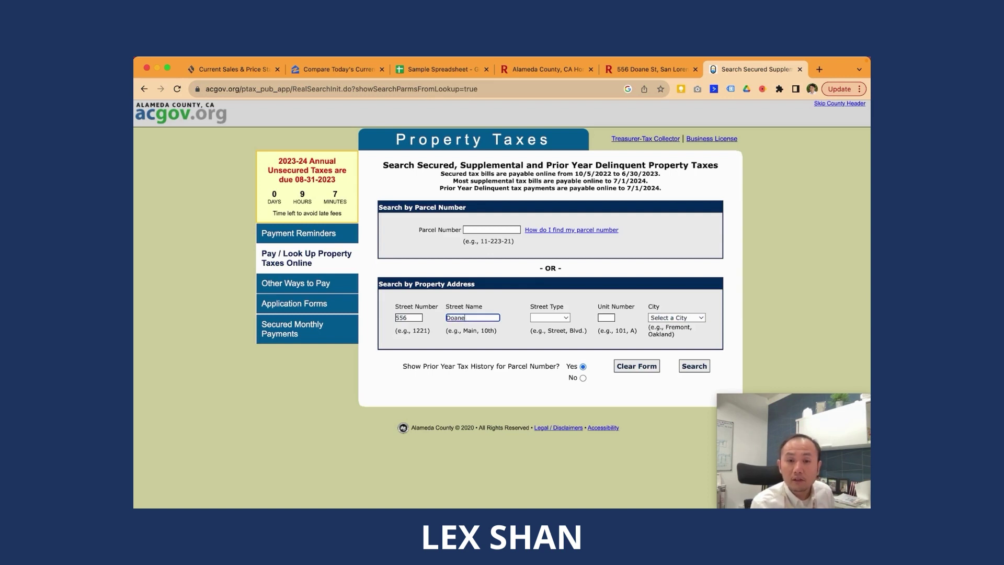
key(Tab)
key(s)
key(Tab)
key(Tab)
key(a)
key(Tab)
Step: Set the city to San Lorenzo, run the search, and open the 2022-2023 secured tax bill
click(696, 319)
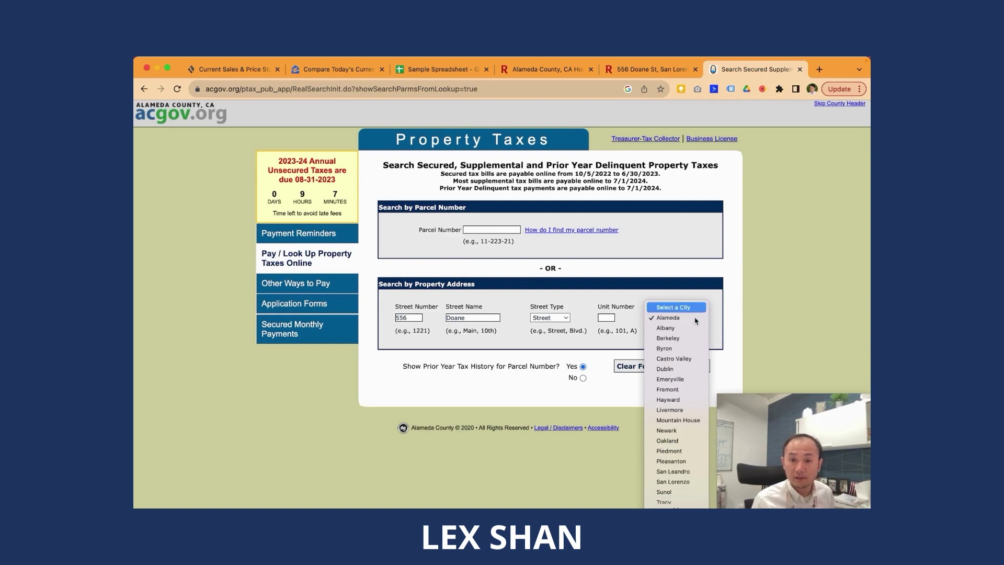
key(s)
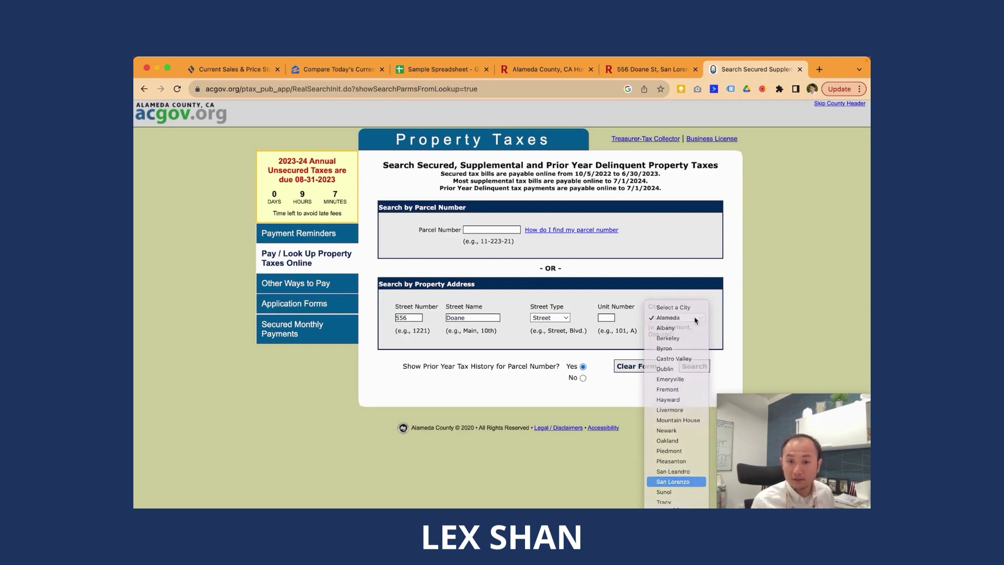
key(Return)
click(695, 366)
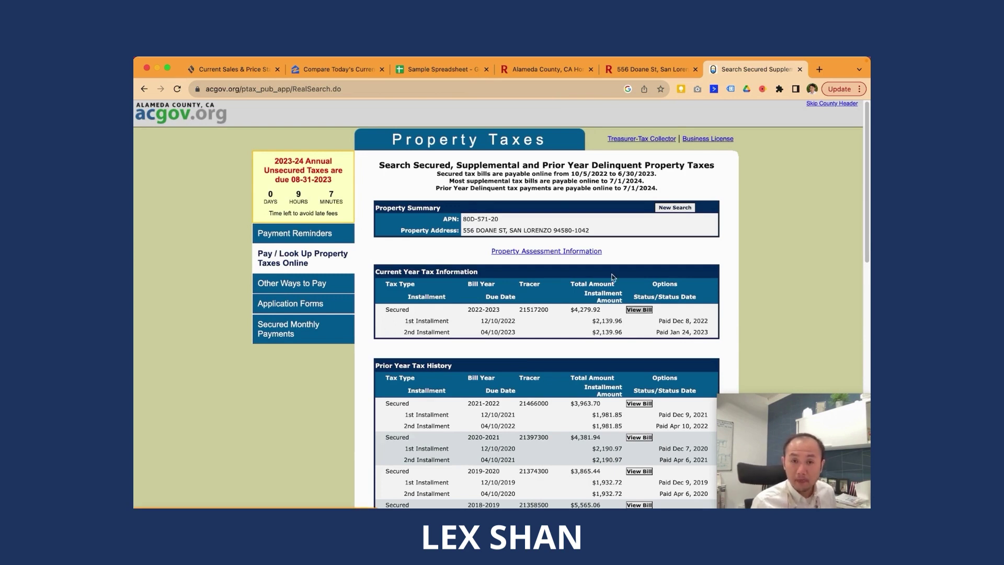
click(639, 309)
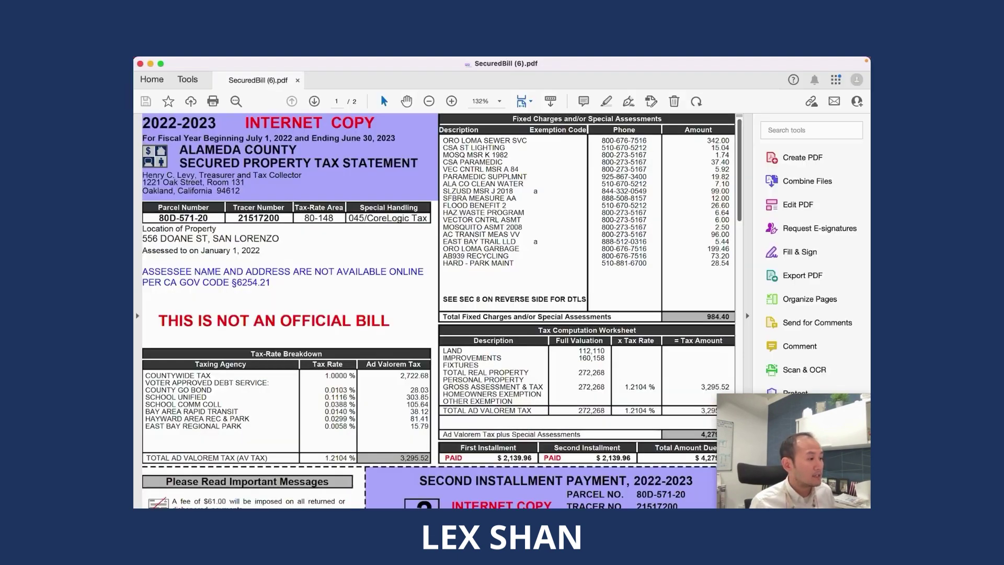
Step: Bring the tax bill PDF forward, dismiss the Acrobat notice, and select the 1.2104 % total tax rate
key(super+Tab)
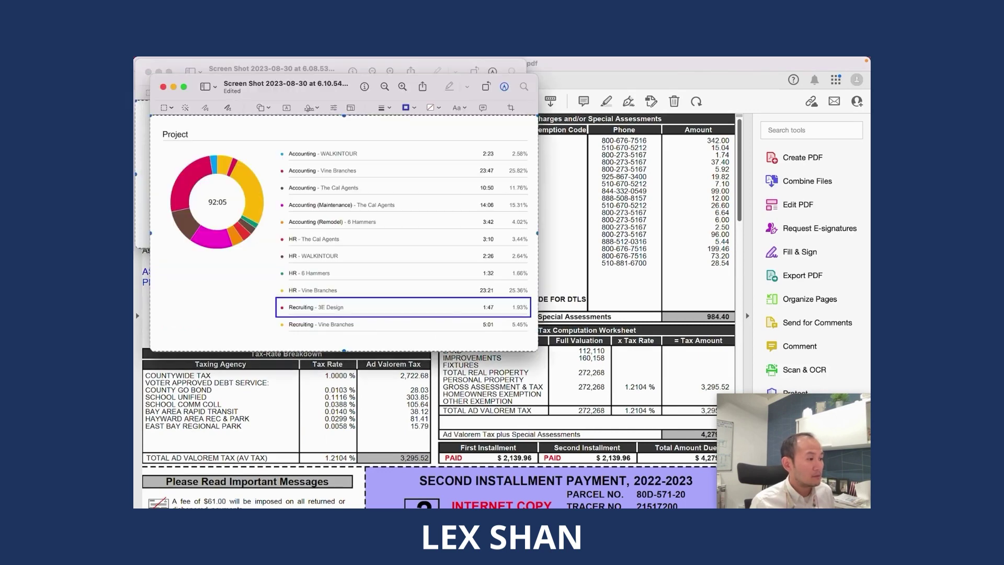
click(768, 143)
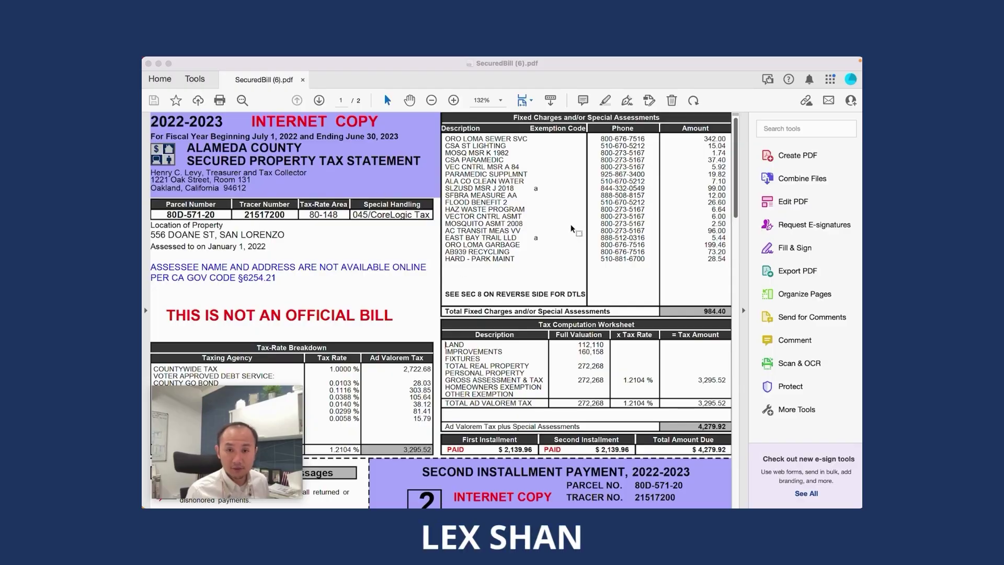
click(471, 80)
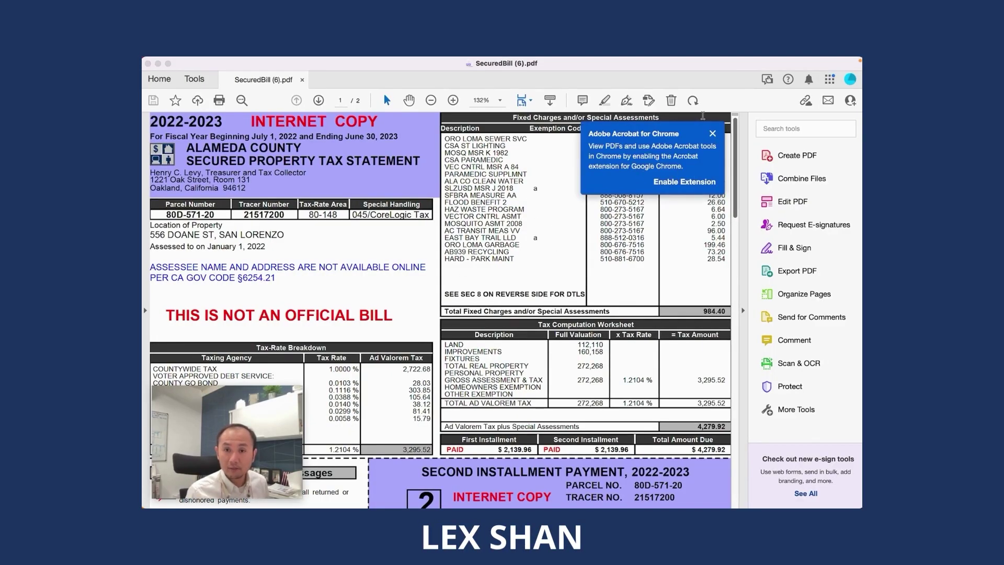
click(712, 134)
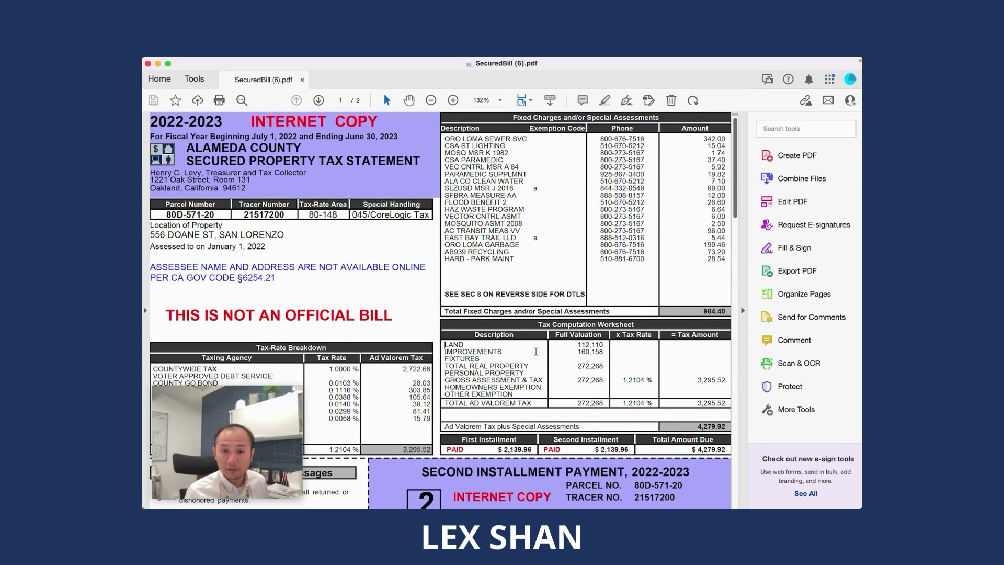
scroll(534, 349, down, 1)
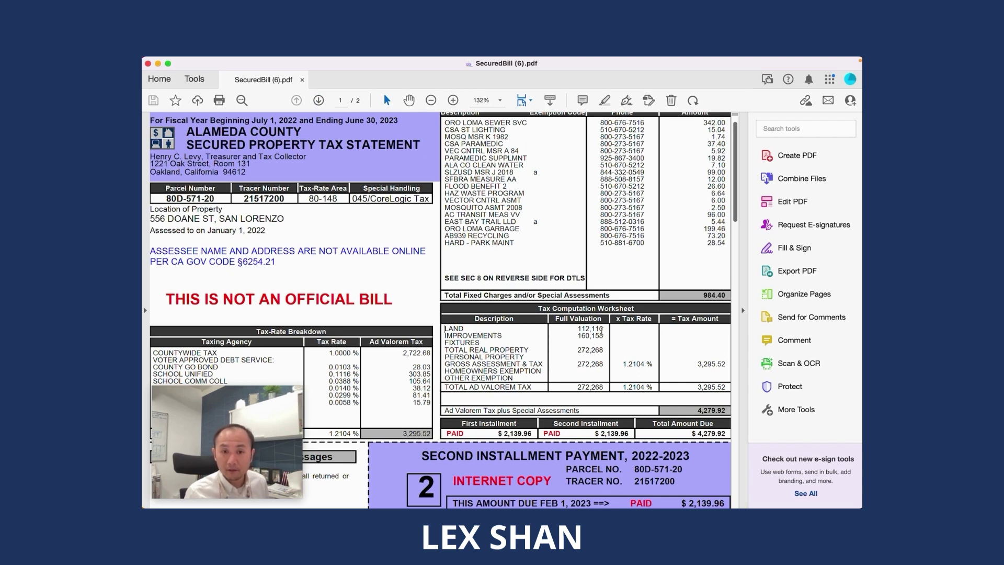
drag(624, 386, 660, 387)
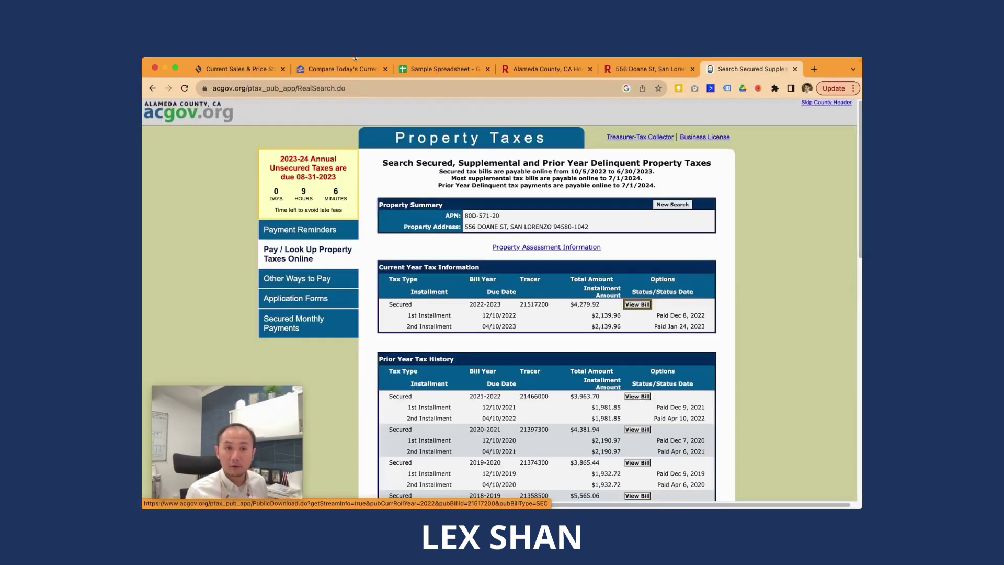
Step: Enter =1.2014%*E4 as the Property Tax in E14, then select the 984.40 fixed charges in the bill
click(442, 68)
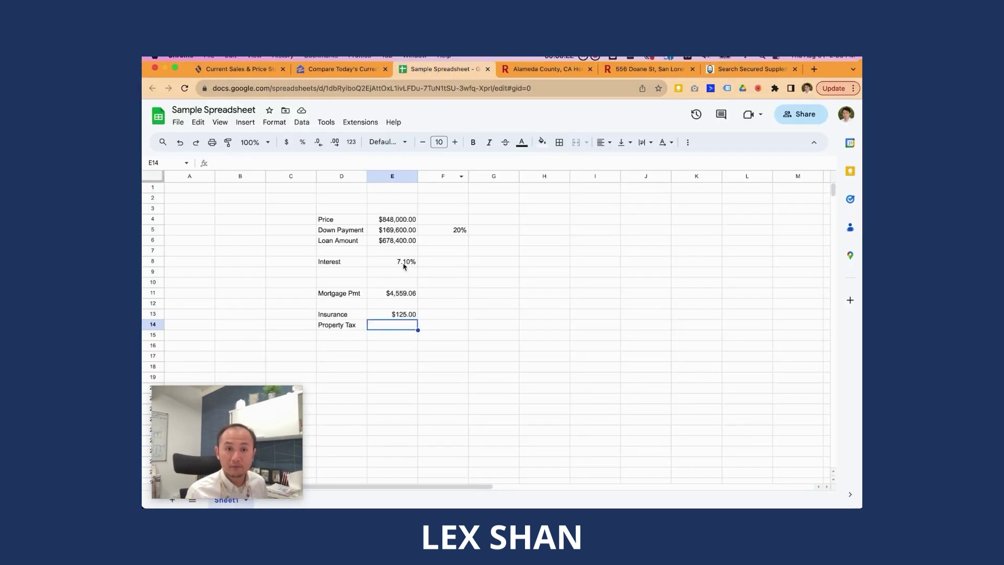
text(=1.20)
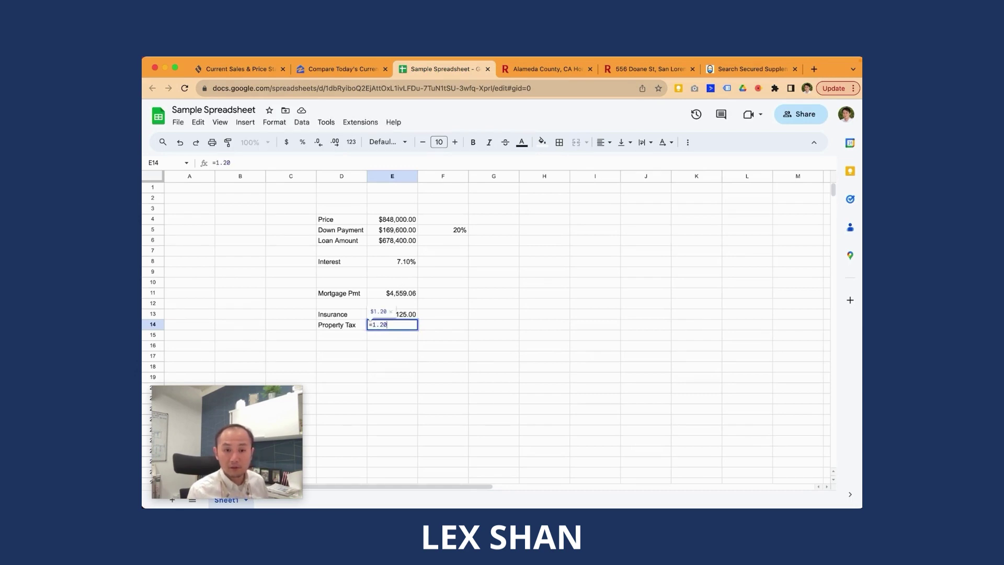
text(14%)
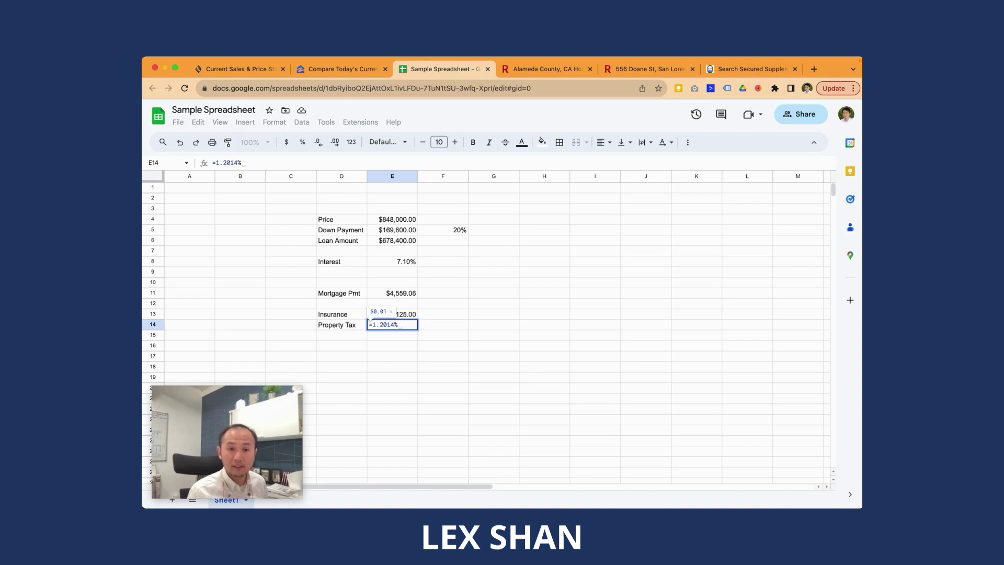
text(*)
key(Up)
key(Up)
key(Up)
key(Up)
key(Up)
key(Up)
key(Up)
key(Up)
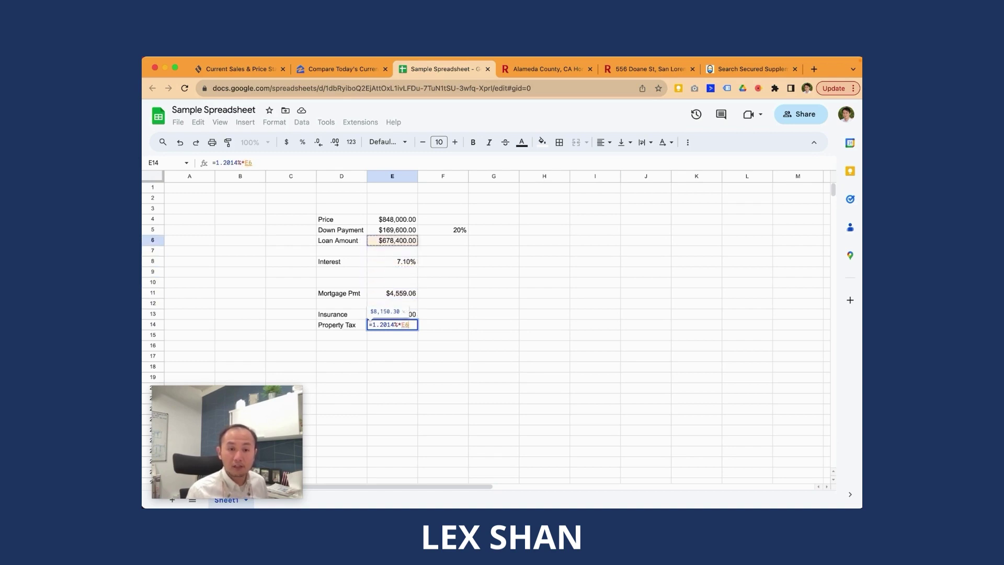
key(Up)
key(Up)
key(Return)
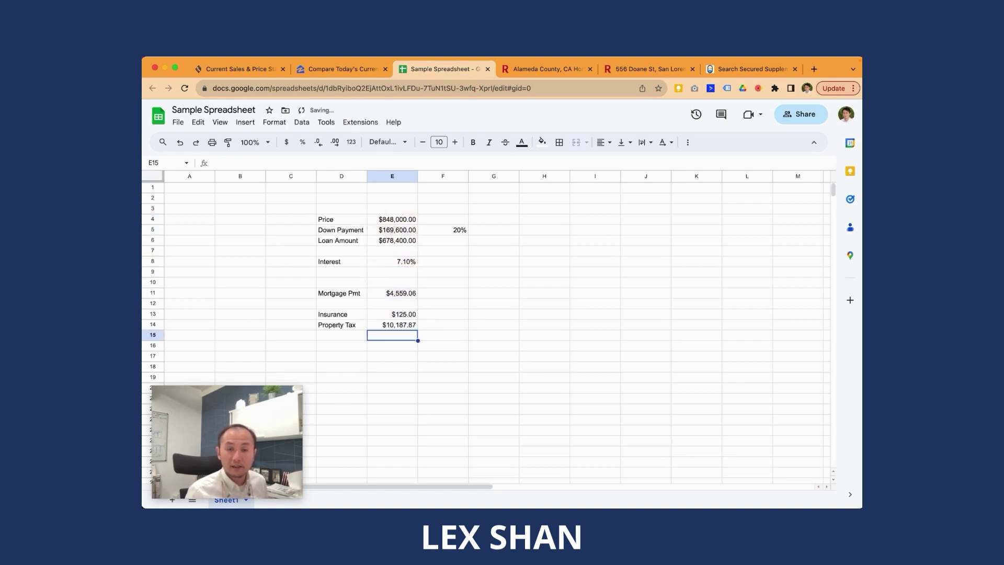
key(super+Tab)
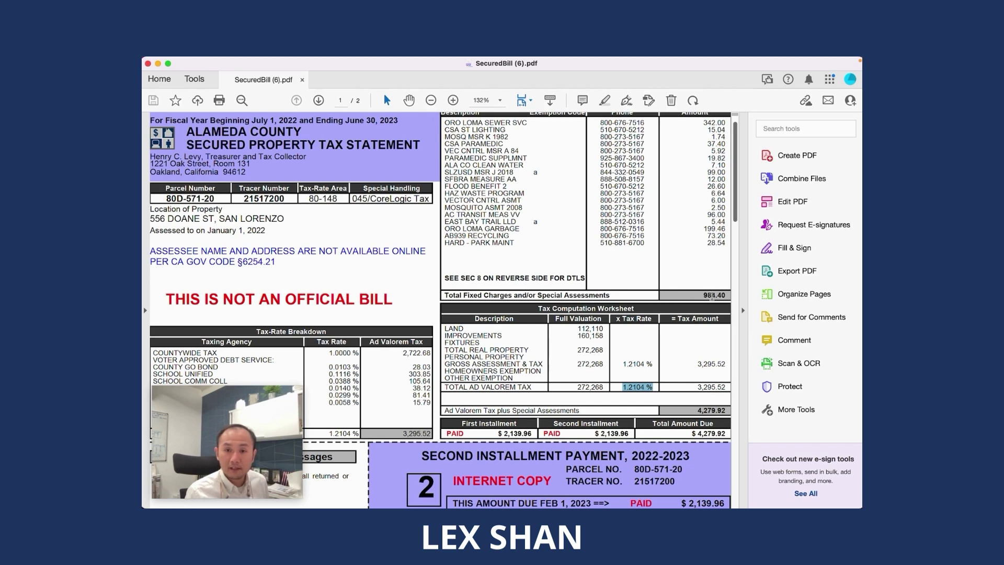
drag(705, 294, 727, 294)
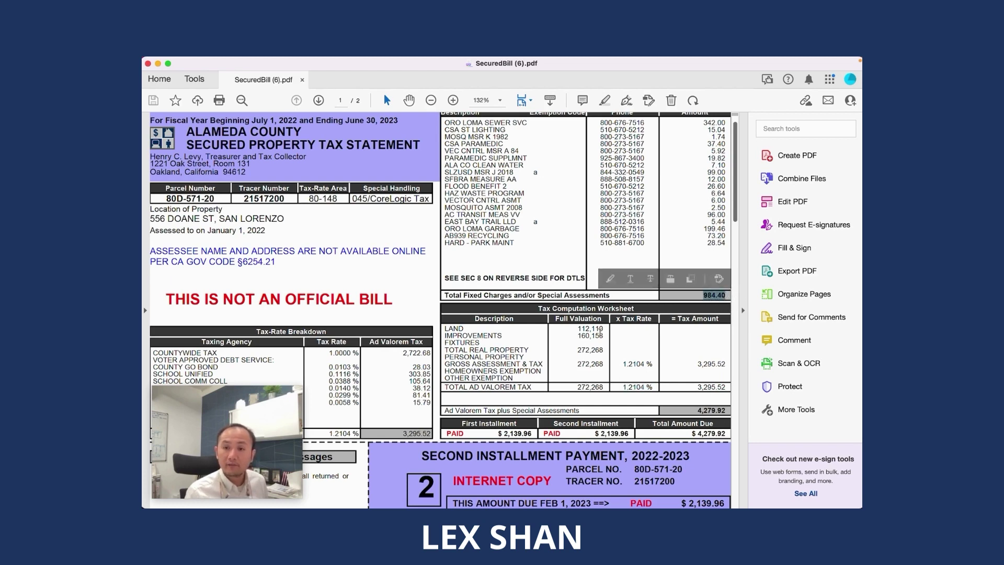
Step: Change the Property Tax formula to 1.21014% of E4 plus the 984.4 fixed charges
key(super+Tab)
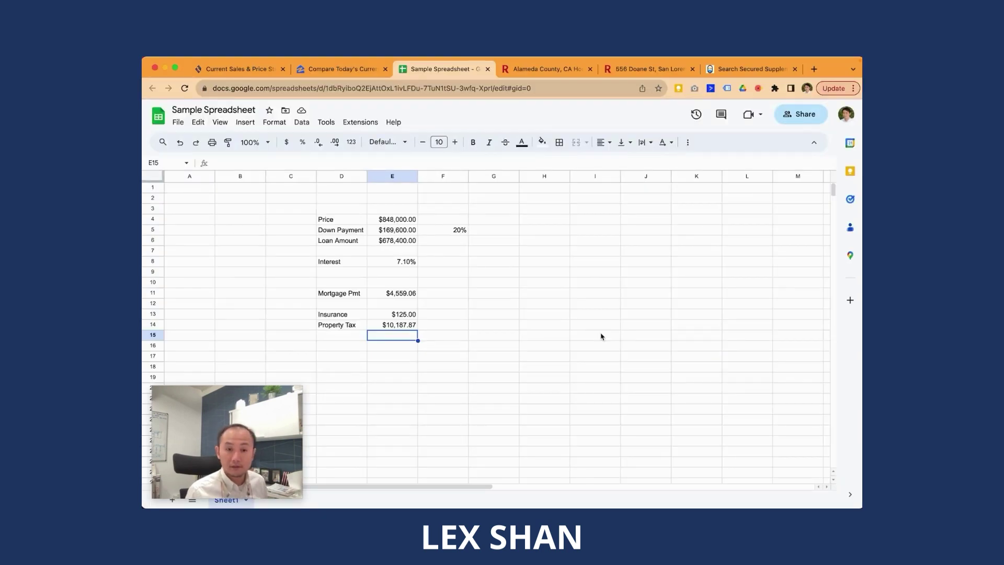
key(Up)
key(Return)
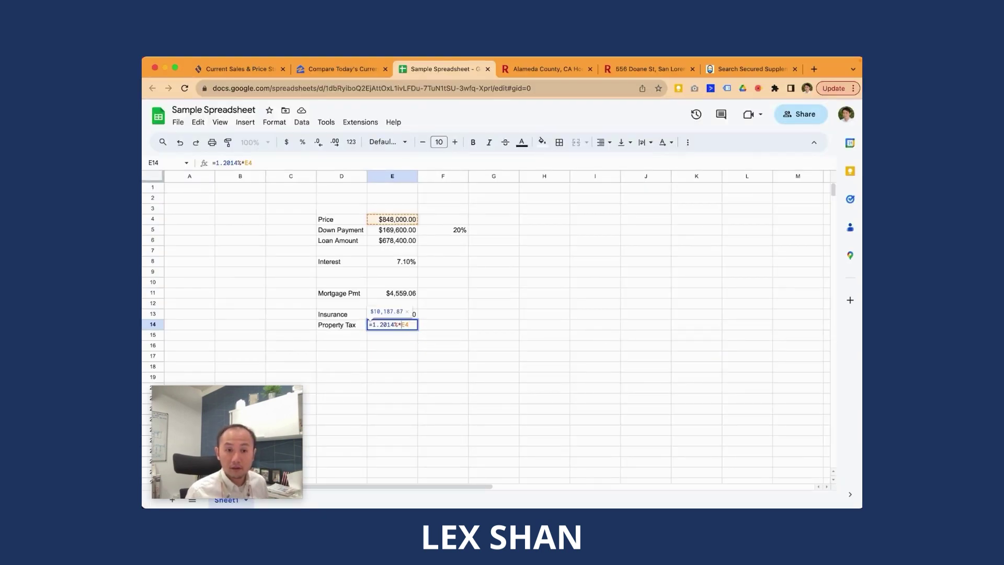
text(14%*E4)
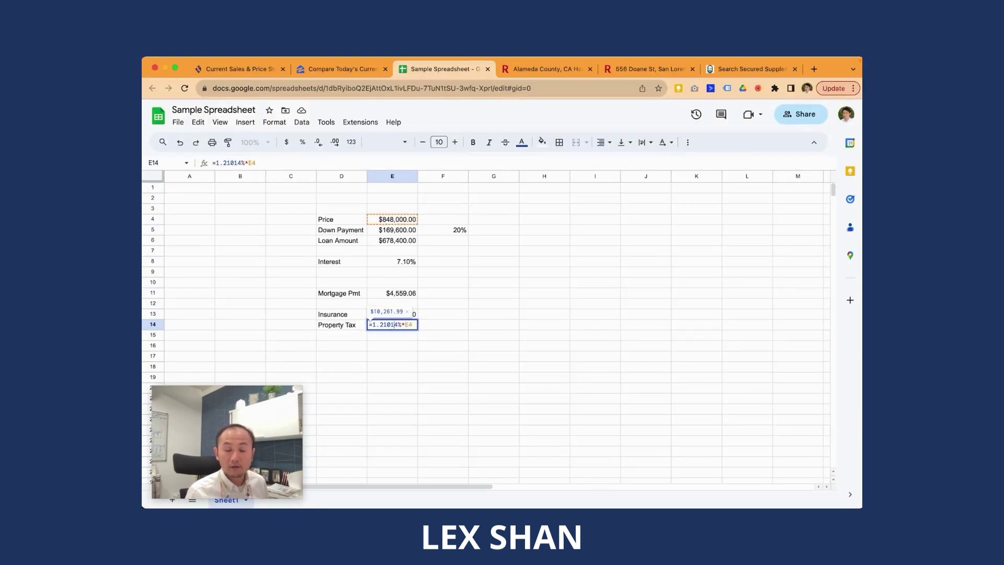
text(+984.4)
key(Return)
Step: Make it monthly as =(1.21014%*E4+984.4)/12, giving $937.20
key(Up)
key(Return)
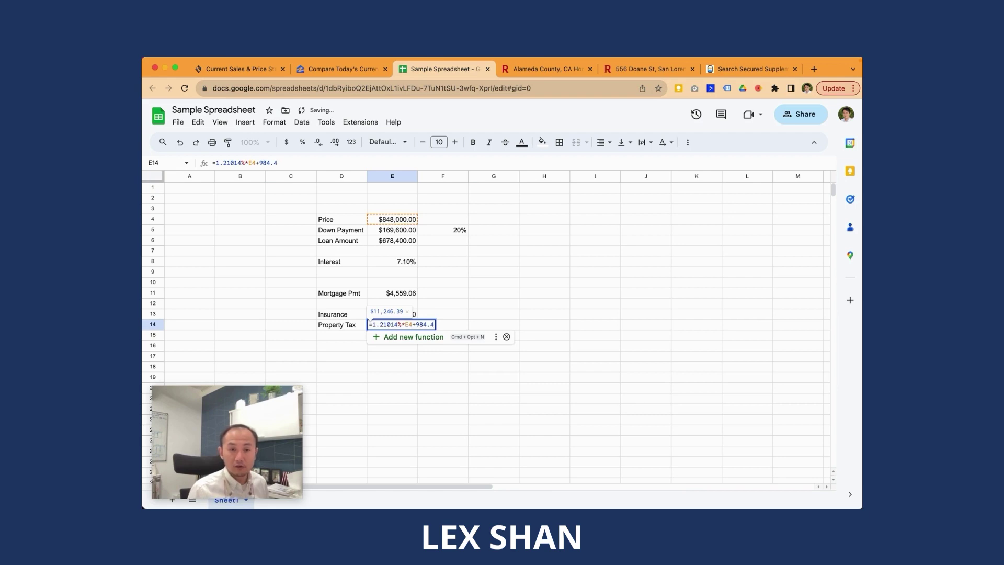
text())
key(Home)
key(Right)
text(()
key(End)
text(/12)
key(Return)
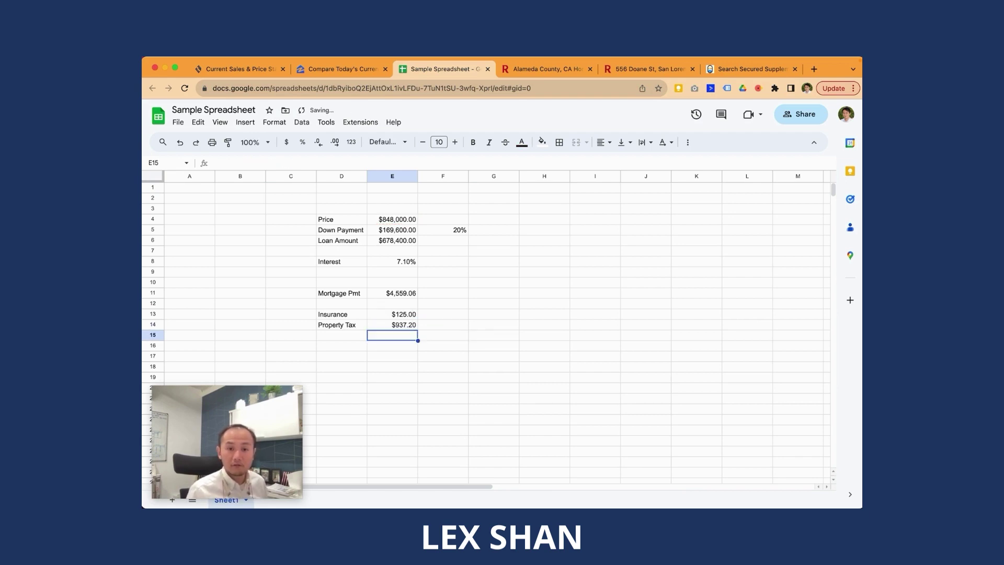
Step: Check the Property Tax formula and the Price value in E4
click(392, 325)
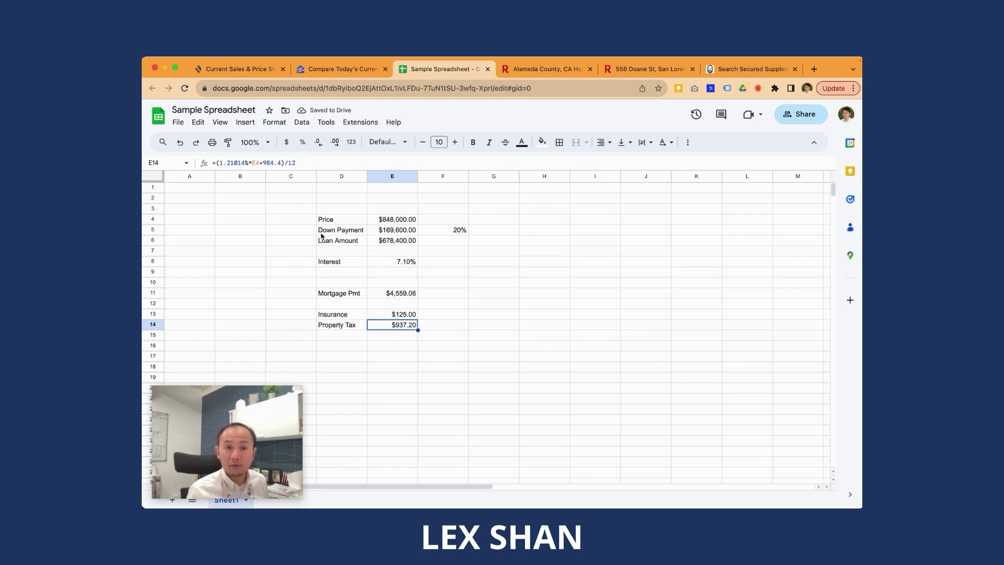
click(401, 222)
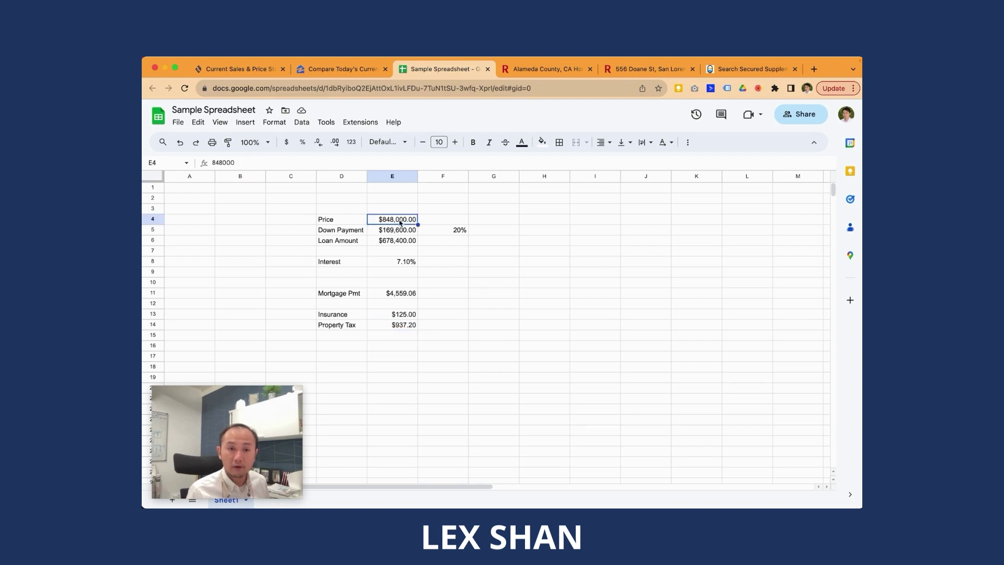
click(382, 339)
key(Down)
Step: Add a 'Cashflow' label in D20 and a 'Rent' label in D10 above Mortgage Pmt
key(Left)
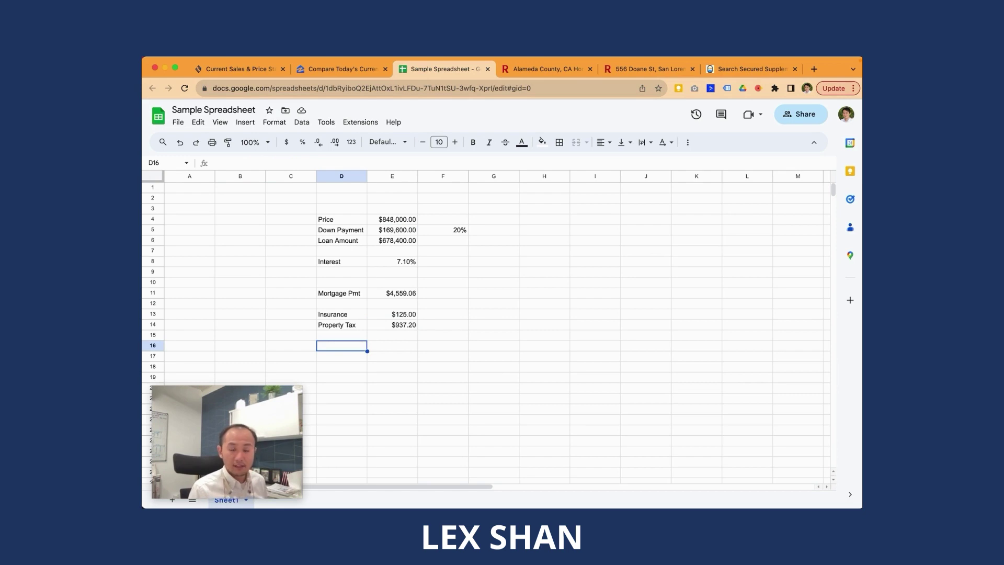
key(Down)
key(Down)
key(Down)
key(Down)
text(Cashflow)
key(Return)
key(Up)
key(Up)
key(Up)
key(Up)
key(Up)
key(Up)
key(Up)
key(Up)
key(Up)
key(Up)
key(Up)
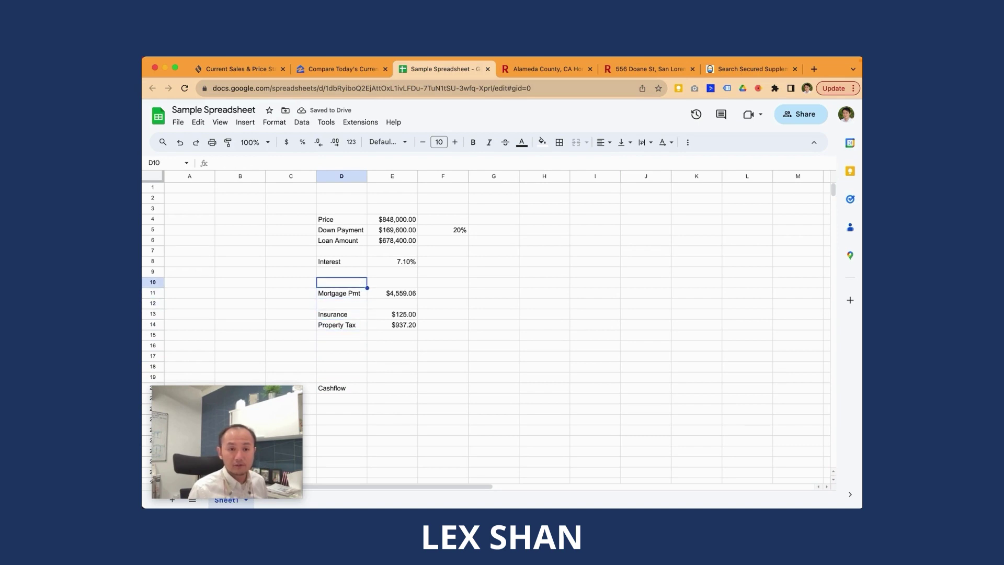
text(Rent)
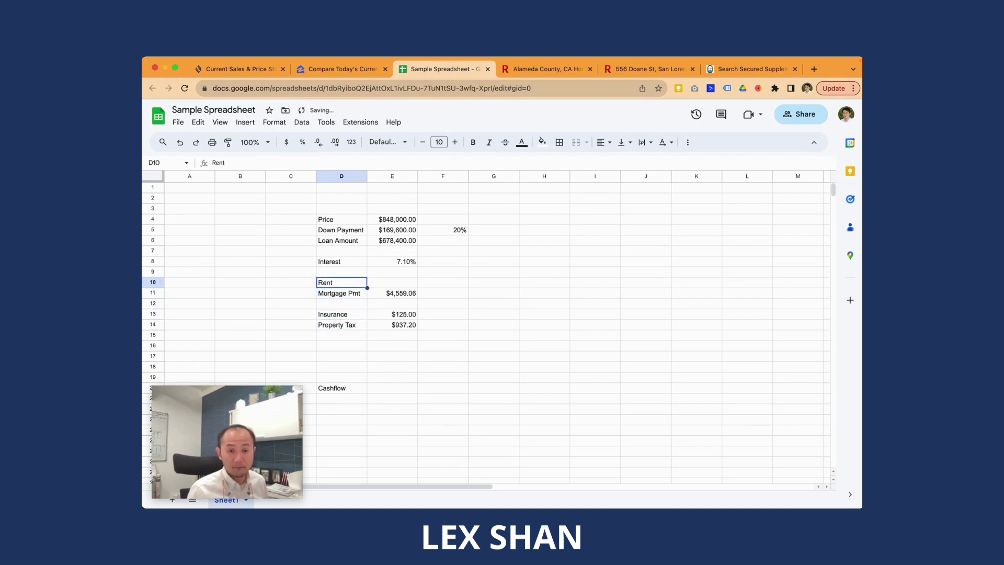
key(Tab)
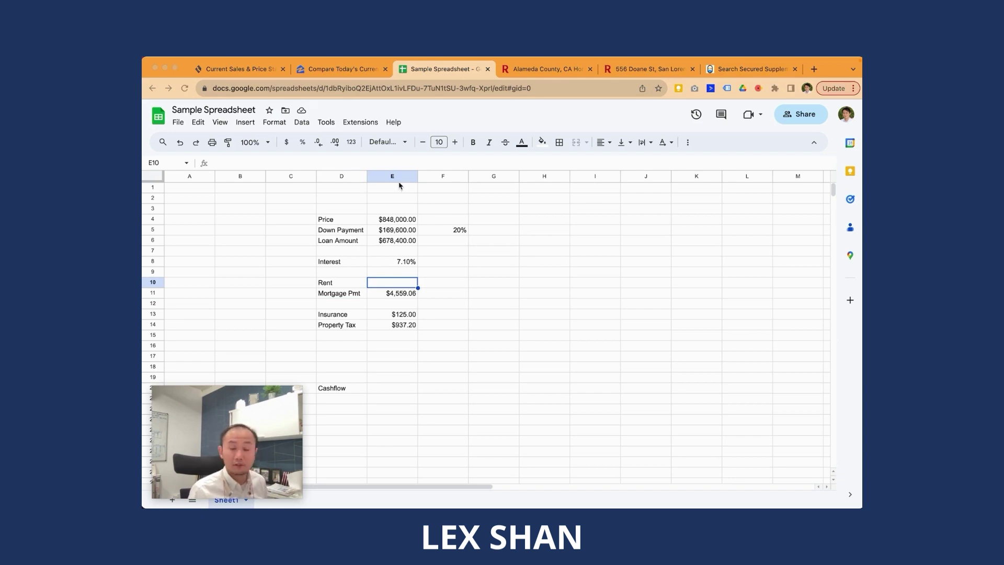
Step: Return to the home's property tax record and select its full property address
click(772, 74)
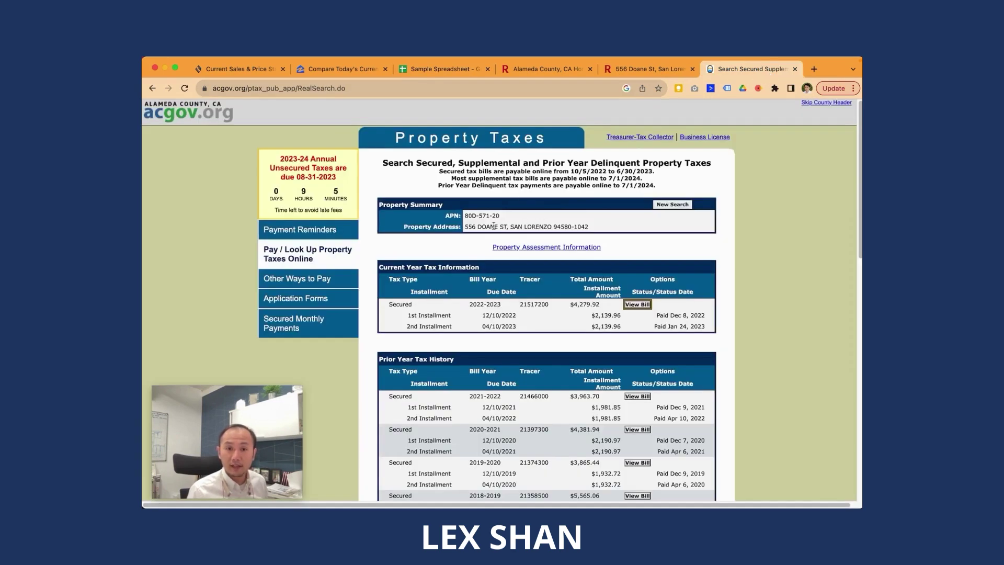
drag(465, 226, 591, 228)
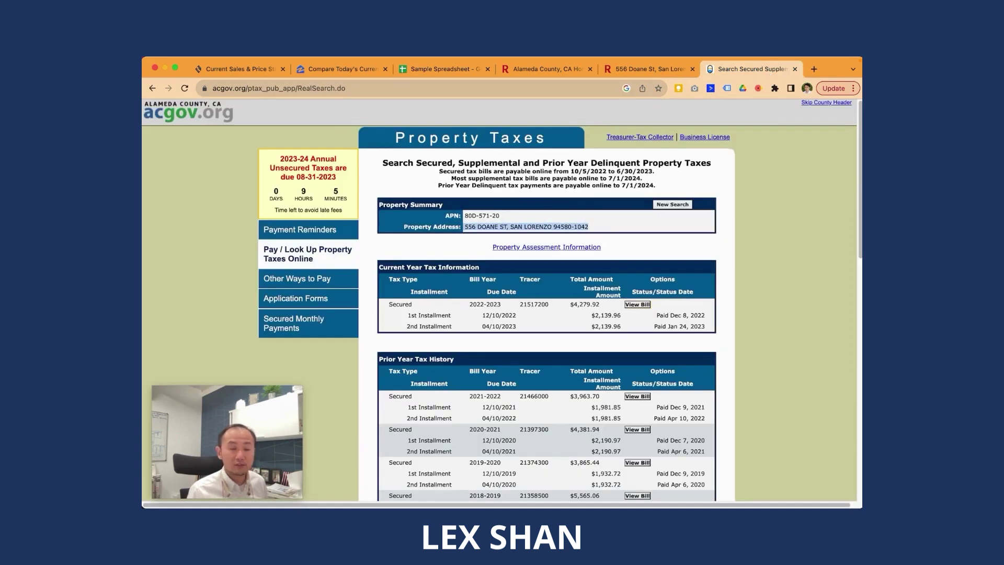
key(super+Tab)
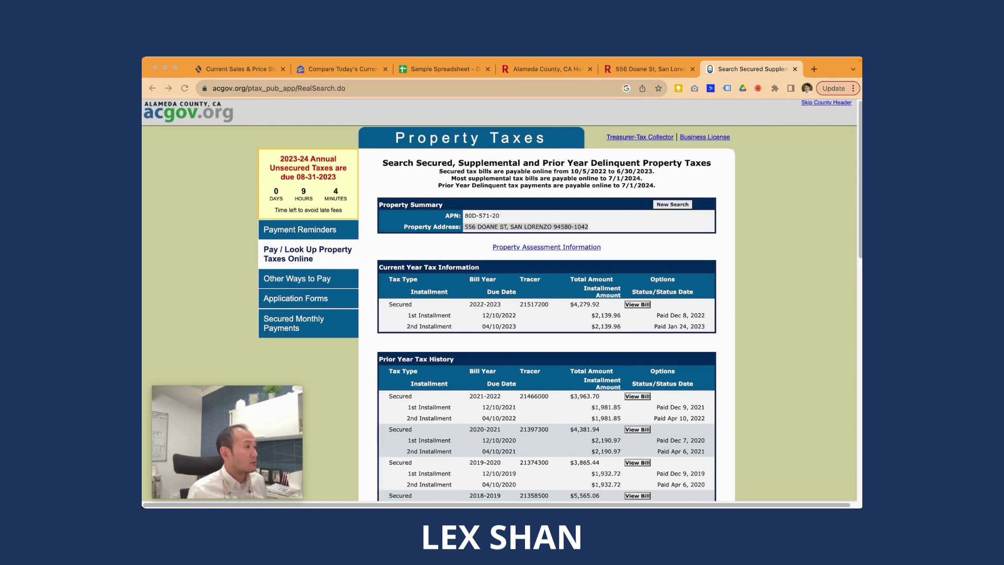
Step: Browse the home's Redfin listing, then bring up the Rentometer rent analysis
click(646, 71)
scroll(680, 261, down, 20)
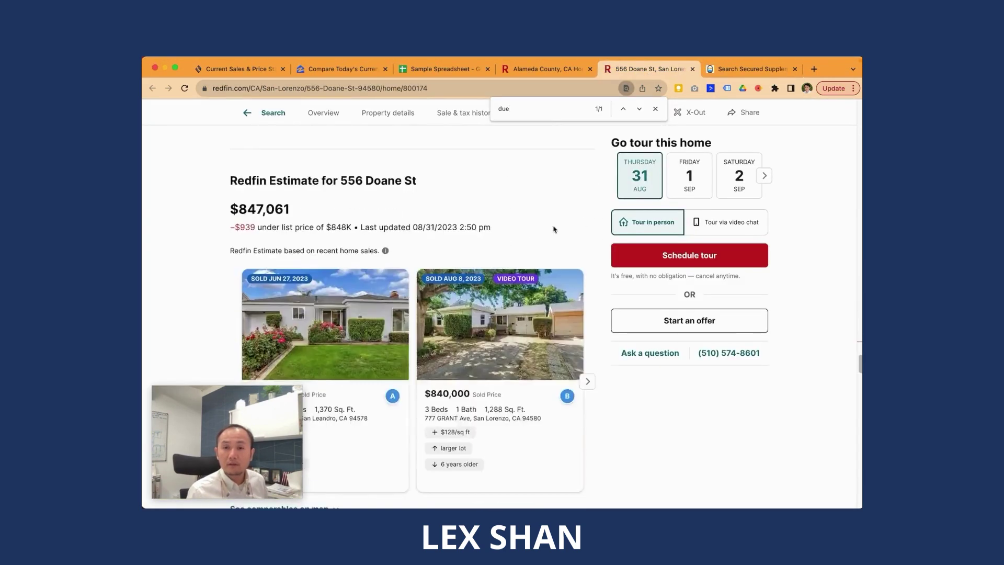
drag(860, 391, 854, 327)
click(859, 111)
scroll(860, 111, up, 3)
scroll(861, 112, down, 2)
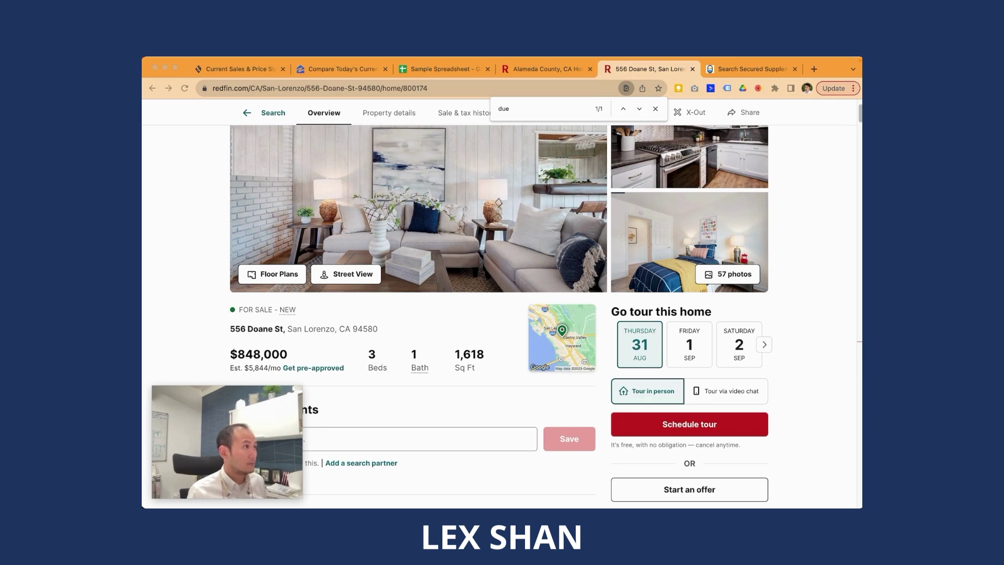
key(ctrl+Right)
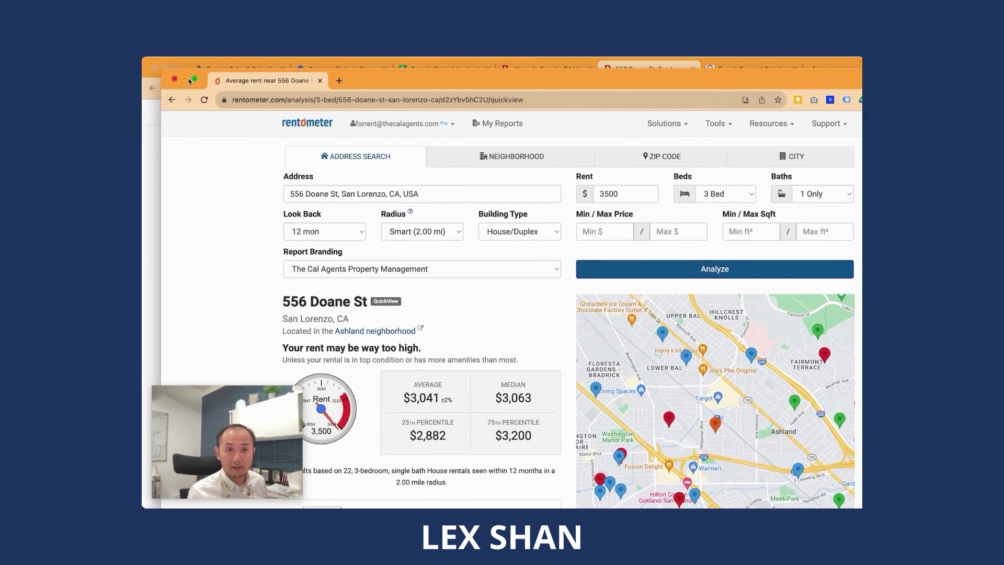
Step: Move the Rentometer analysis into the main browser window and scroll through its quick view
drag(272, 82, 586, 69)
scroll(410, 327, down, 10)
scroll(411, 327, up, 10)
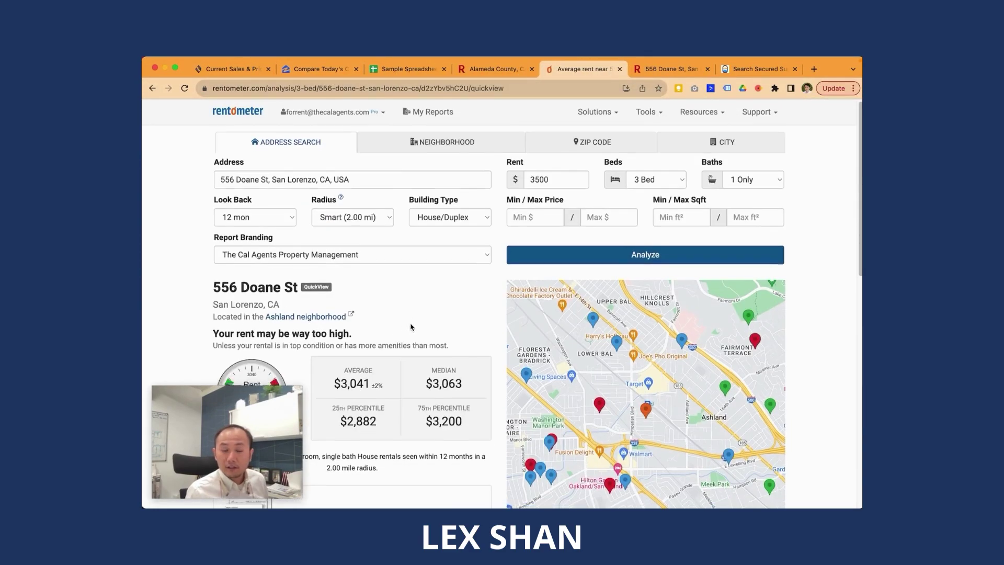
scroll(410, 327, down, 2)
scroll(363, 209, down, 10)
scroll(385, 226, up, 9)
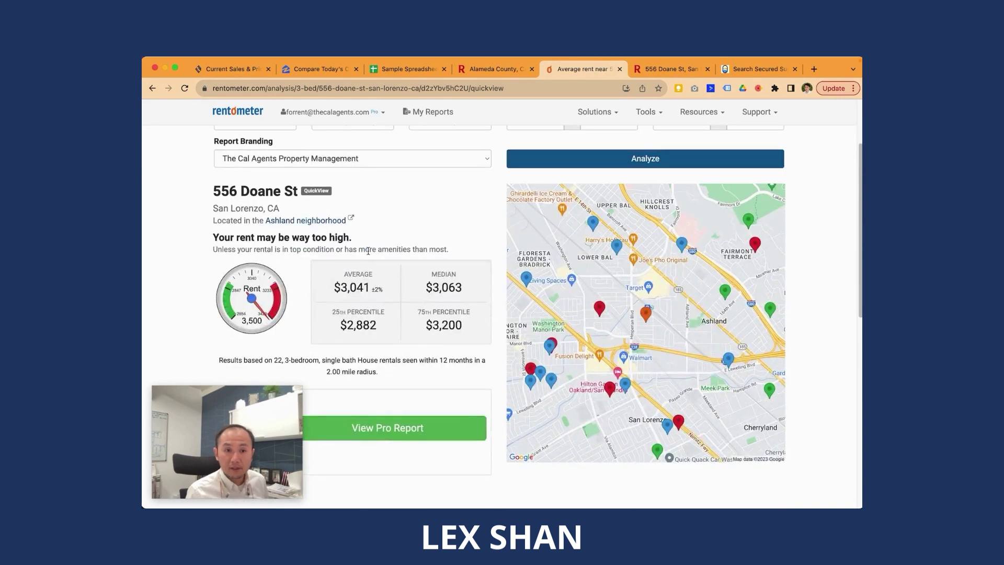
Step: Open the Pro rent report and select the 3,063 median rent
click(430, 433)
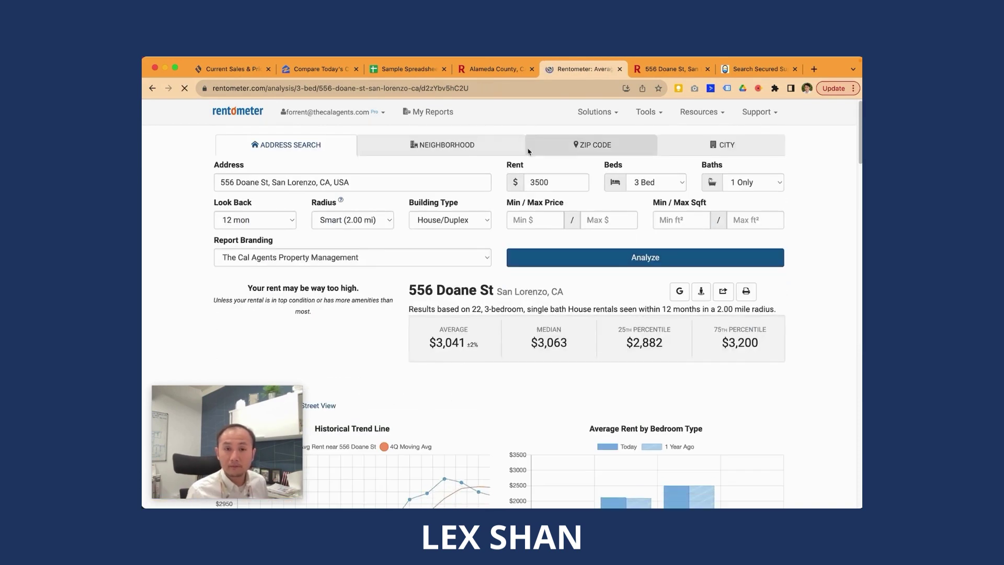
scroll(604, 286, down, 8)
scroll(575, 293, up, 3)
scroll(503, 309, down, 7)
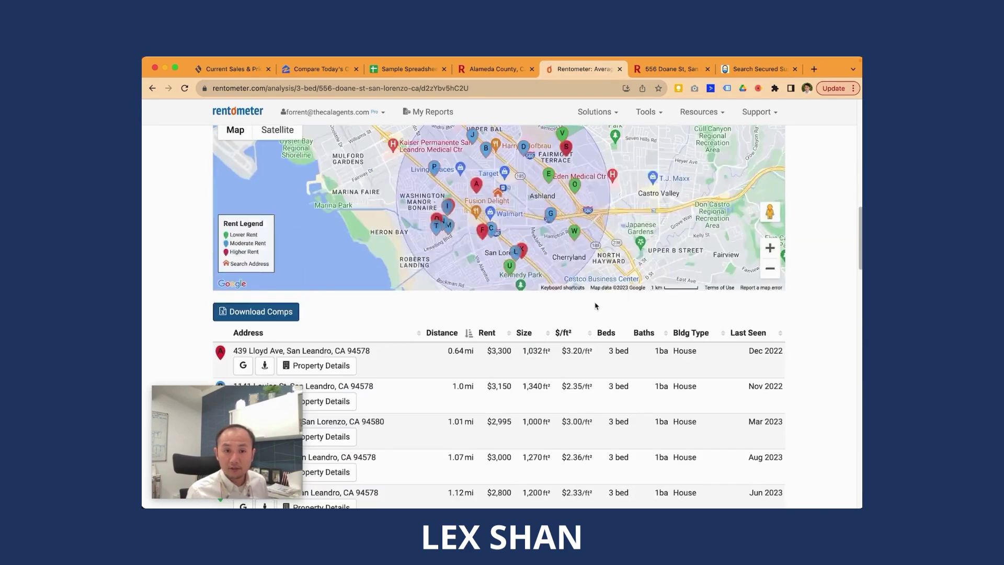
drag(274, 418, 271, 429)
scroll(523, 287, up, 10)
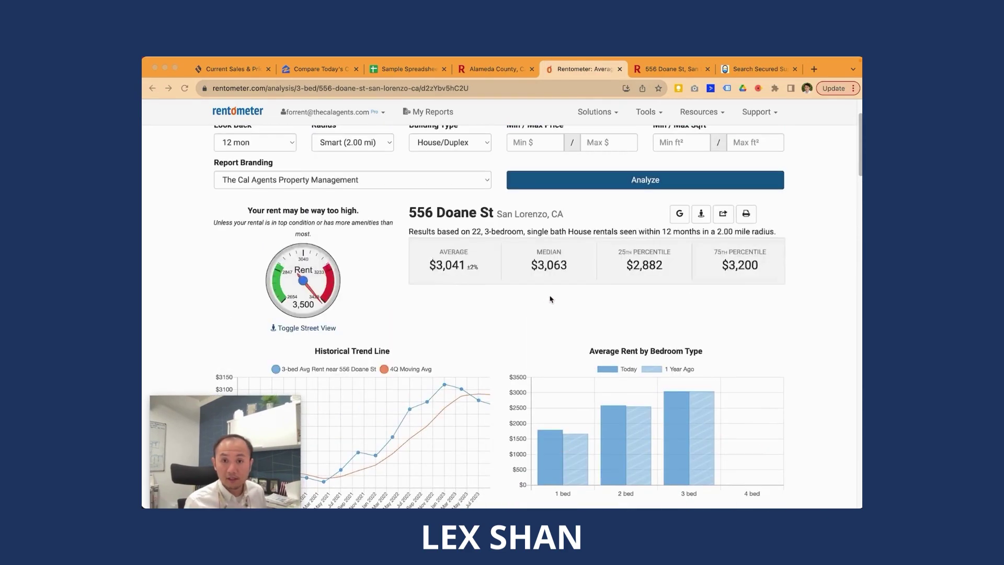
scroll(523, 275, down, 1)
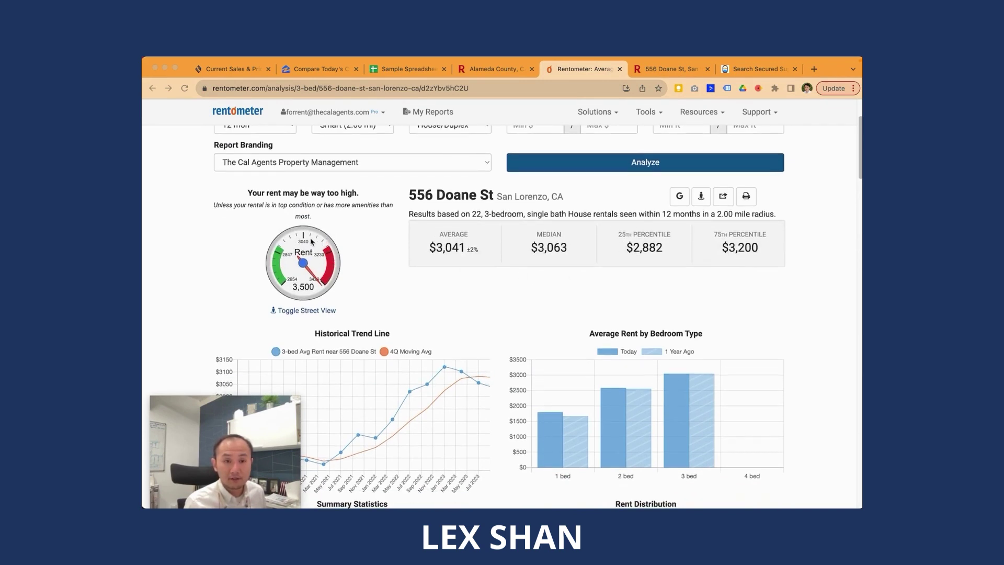
click(582, 250)
drag(583, 249, 537, 248)
Step: Enter 3063 as the Rent in E10 and an 'Operating Exp' label in D18
click(392, 71)
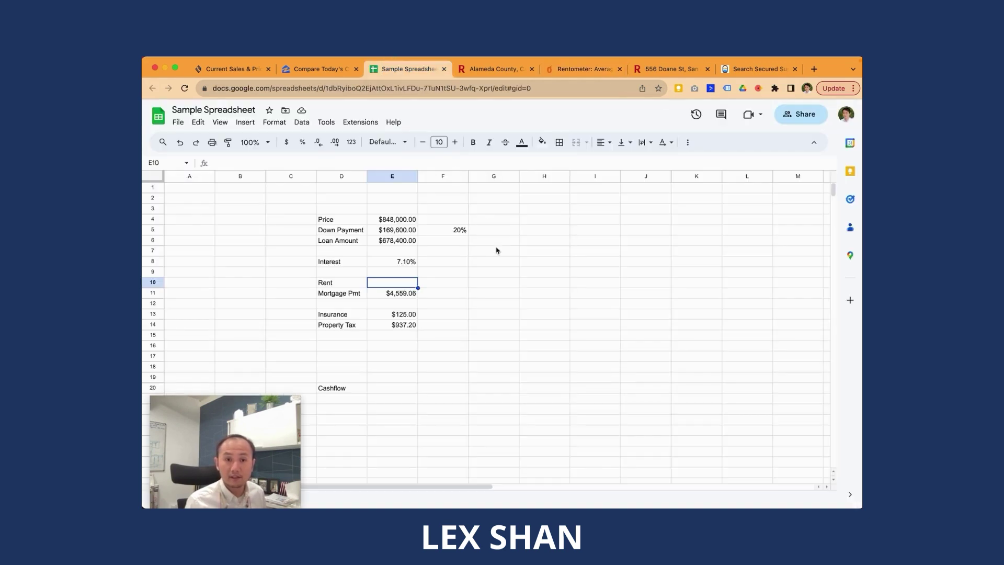
text(3063)
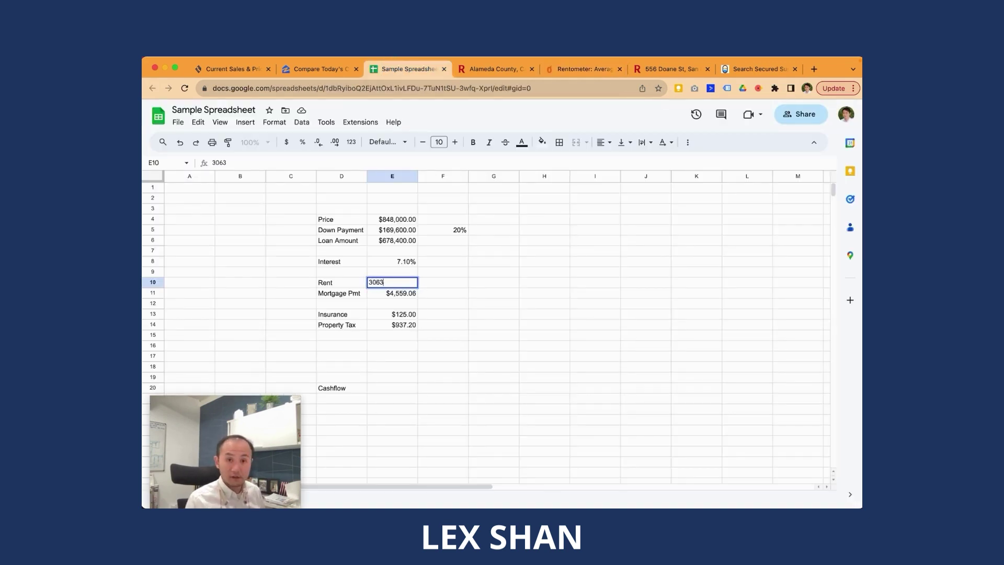
key(Return)
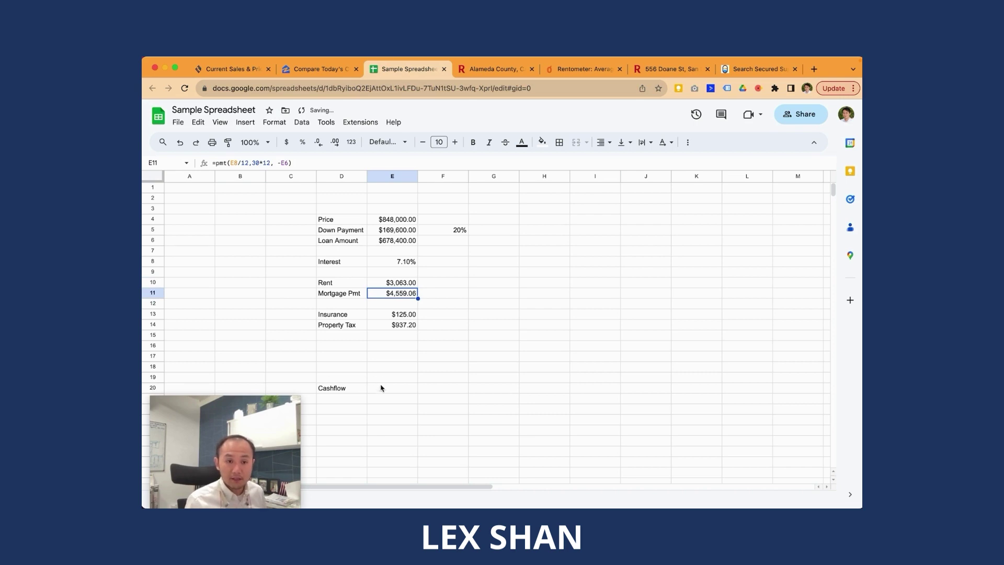
click(361, 369)
text(Operating Exp)
key(Return)
Step: Total the expenses in E18 with =SUM(E11:E14), giving $5,621.26
click(443, 367)
click(392, 367)
text(=sum()
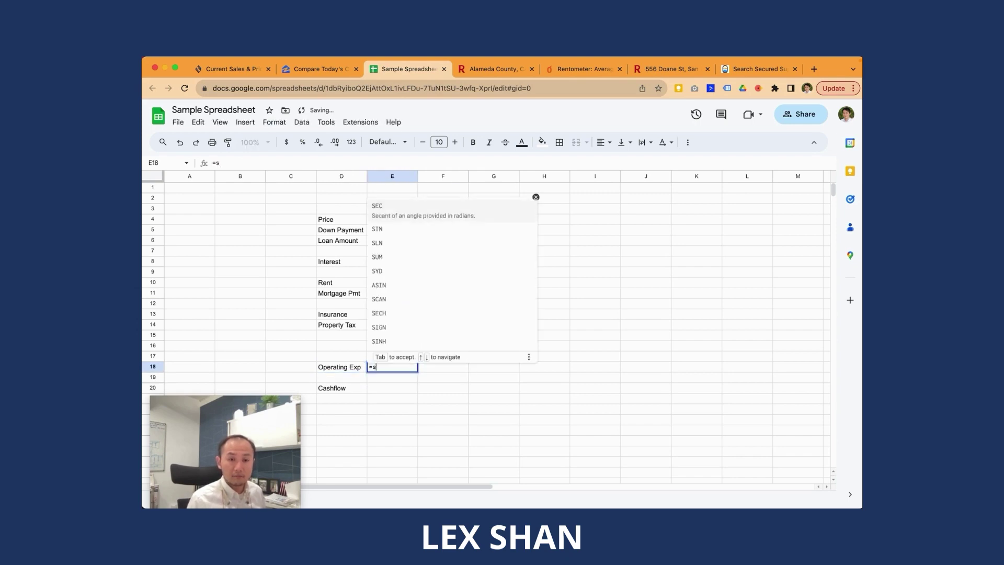
key(Up)
key(shift+Up)
key(shift+Up)
key(shift+Up)
key(shift+Up)
key(shift+Up)
key(shift+Up)
key(Return)
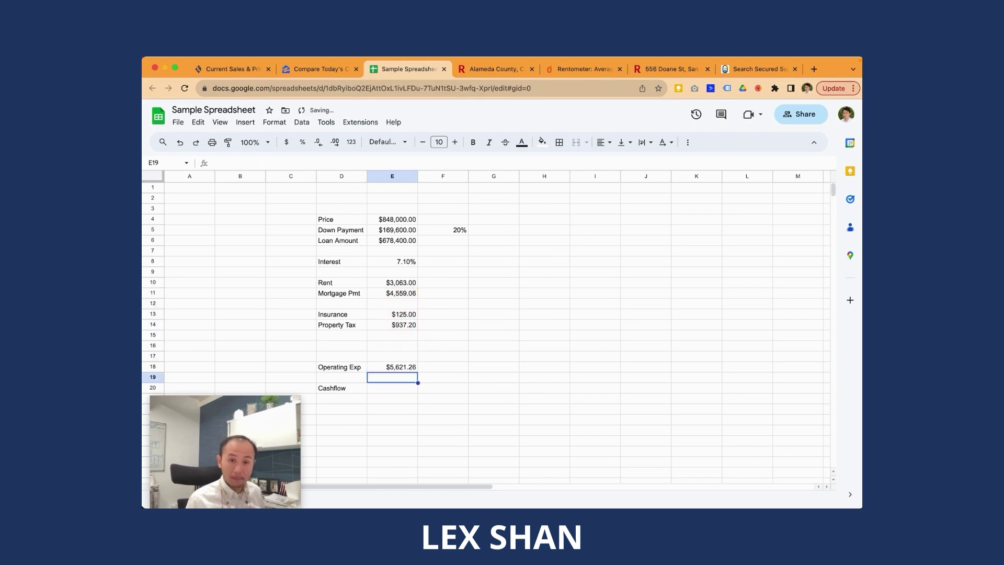
Step: Compute Cashflow in E20 as =E10-E18, showing -$2,558.26
key(Left)
key(Up)
key(Right)
key(Down)
key(Down)
text(=)
key(Up)
key(Up)
key(Up)
key(Up)
key(Up)
key(Up)
key(Up)
key(Up)
key(Up)
key(Up)
text(-)
key(Up)
key(Up)
key(Return)
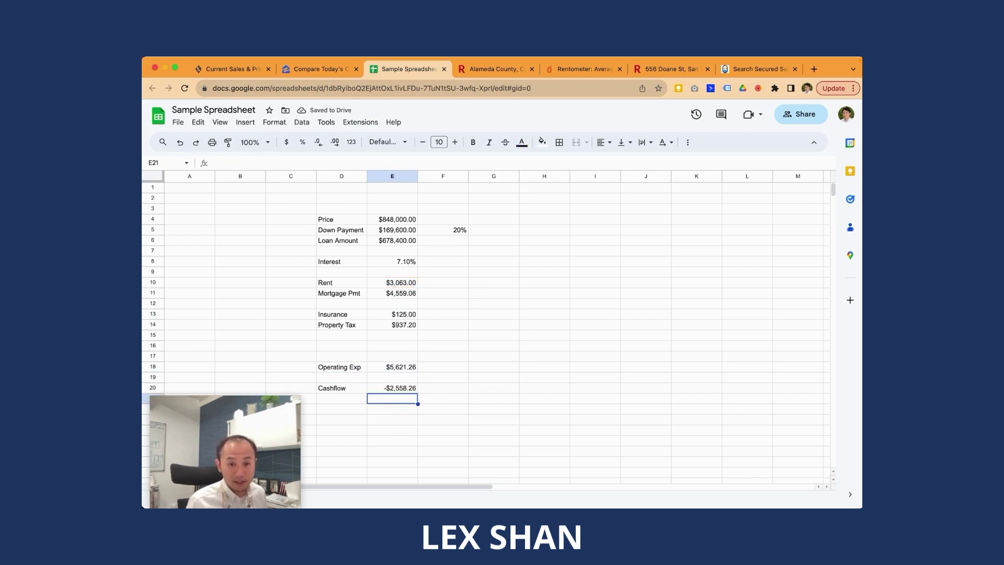
Step: Copy the value column E4:E20 into column G starting at G4
click(407, 232)
click(406, 223)
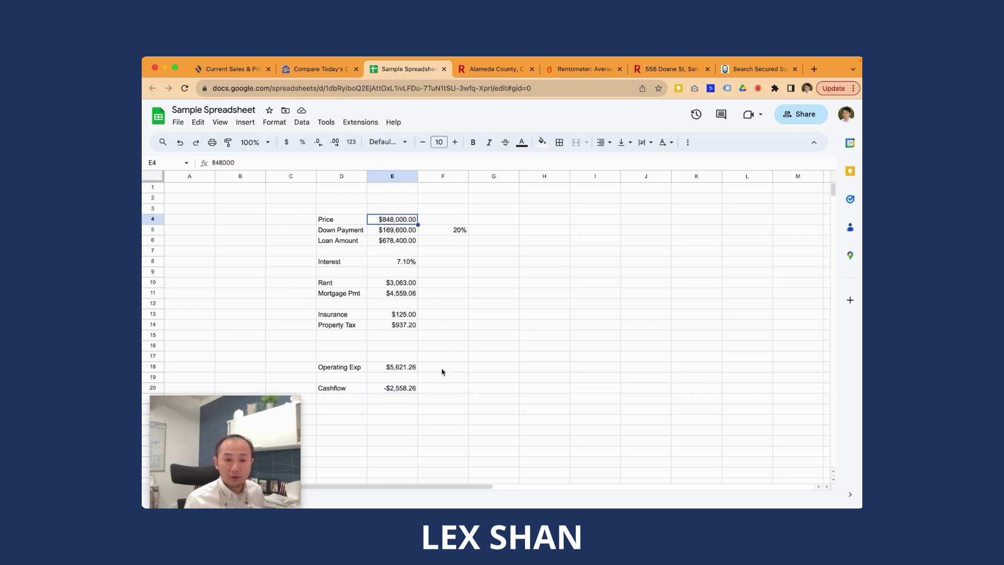
shift+click(418, 387)
key(ctrl+c)
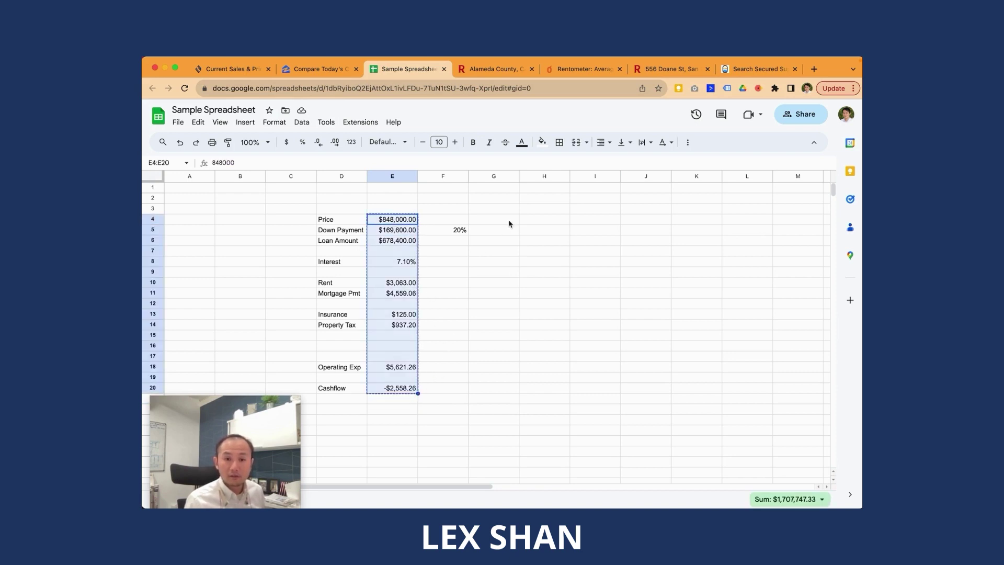
click(506, 220)
key(ctrl+v)
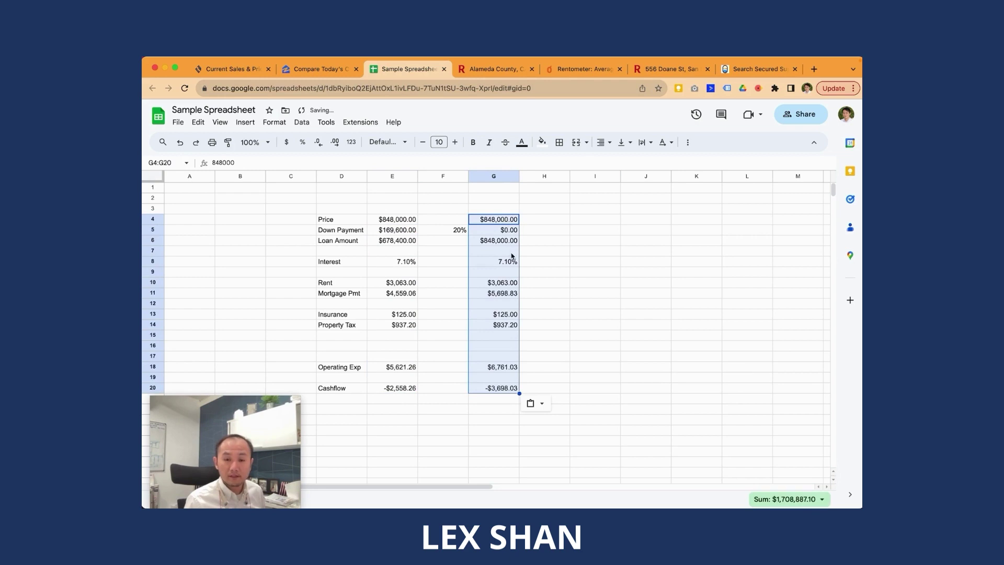
Step: Set column G's interest rate to 5.56% and compare cashflows: -$2,846.02 vs -$2,558.26
click(293, 69)
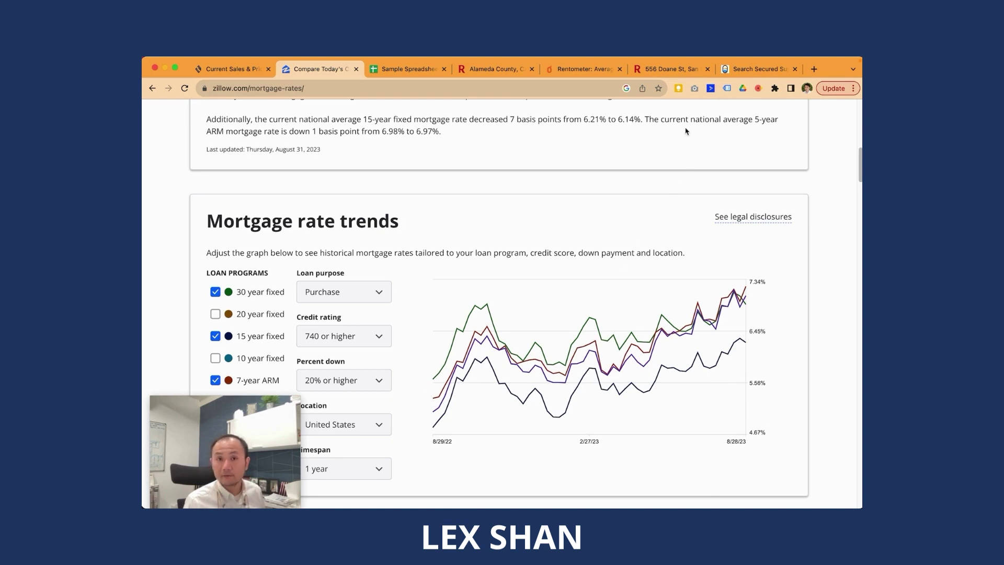
click(400, 69)
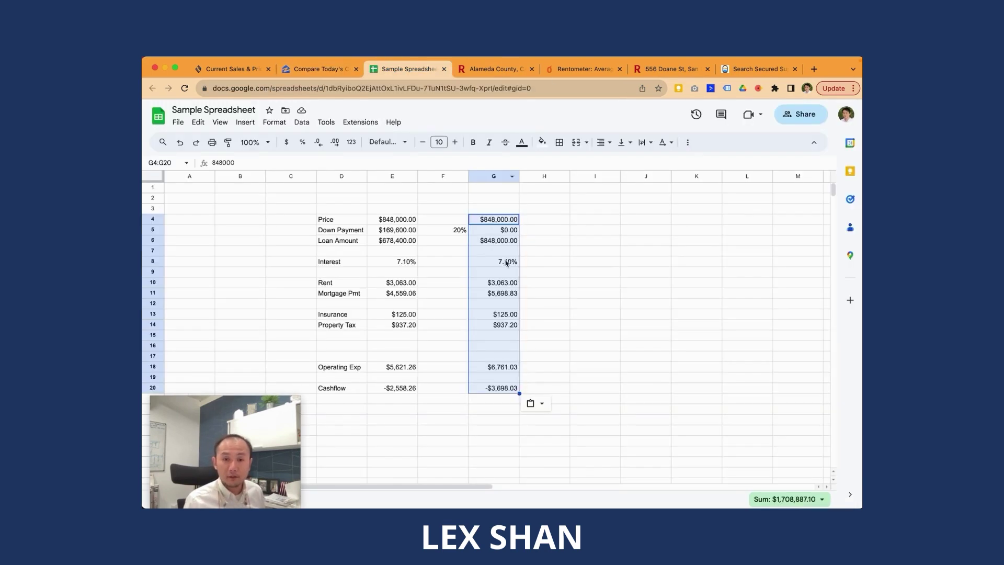
click(506, 262)
text(5.56)
key(Return)
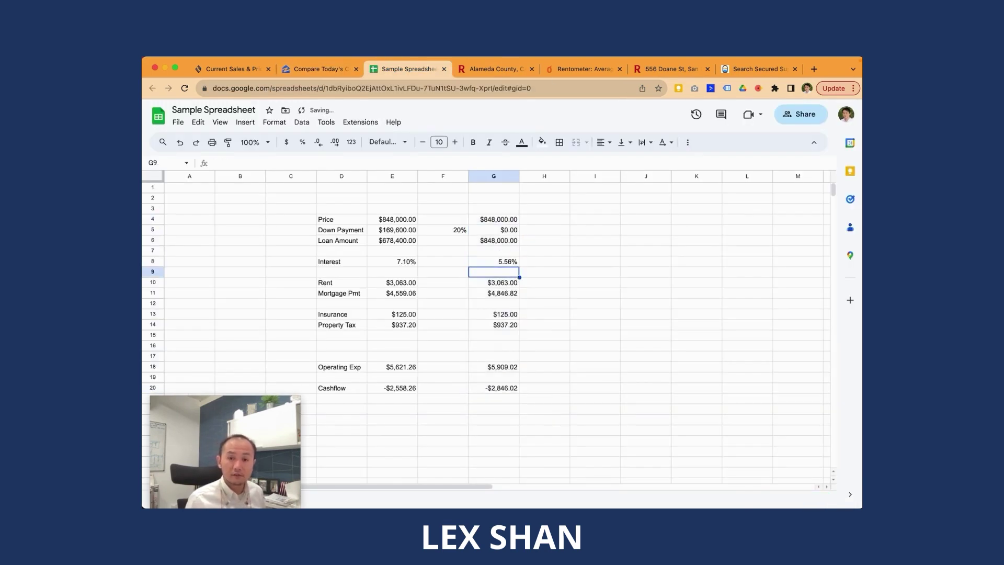
click(501, 390)
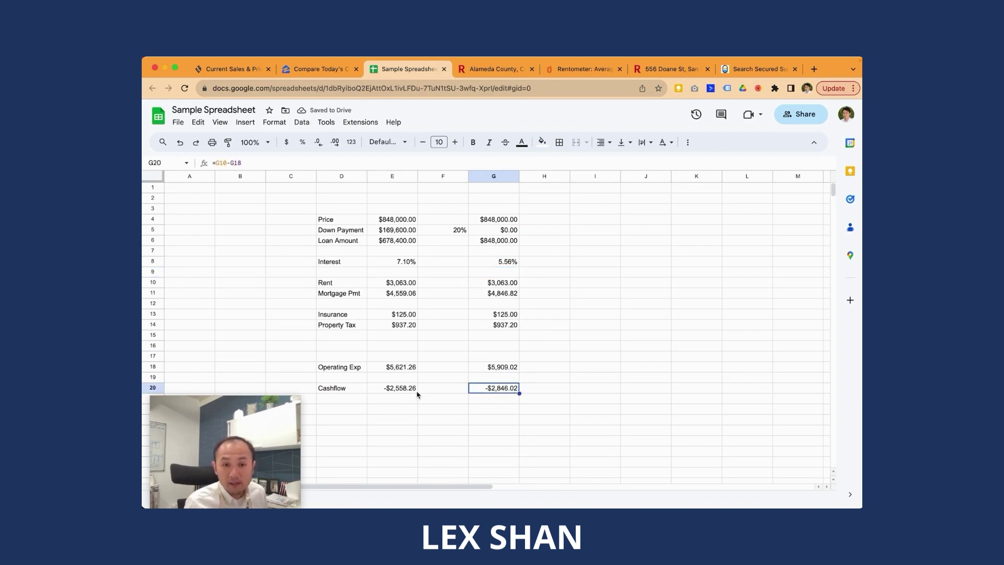
click(385, 390)
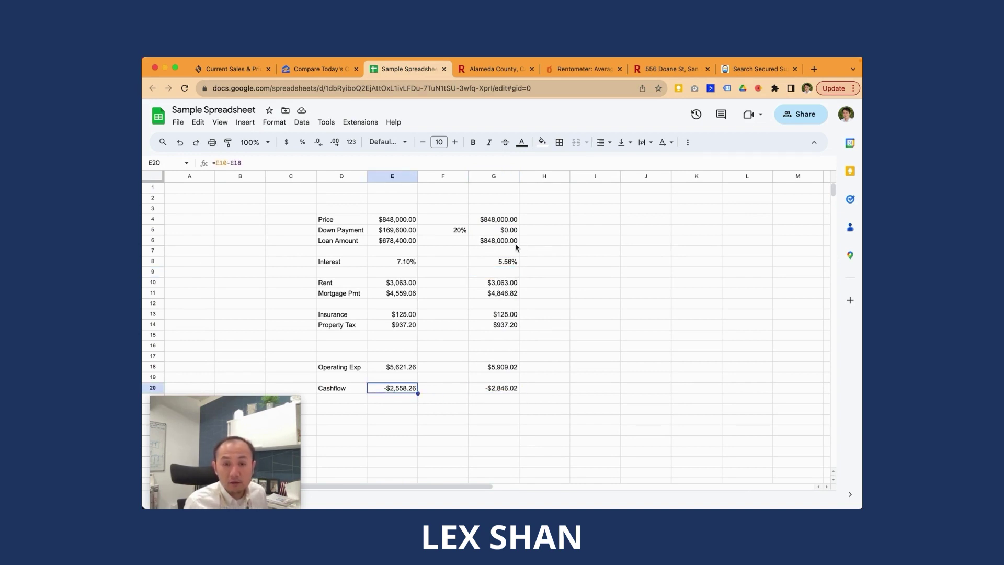
Step: Relabel the Operating Exp row in D18 as 'Cash Outlow'
click(510, 366)
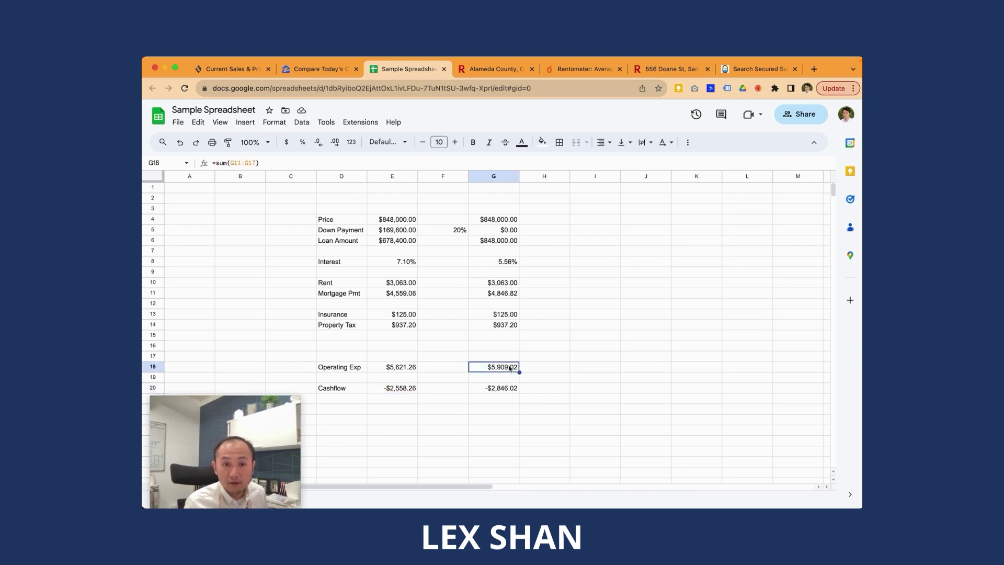
double_click(512, 366)
key(Escape)
double_click(512, 367)
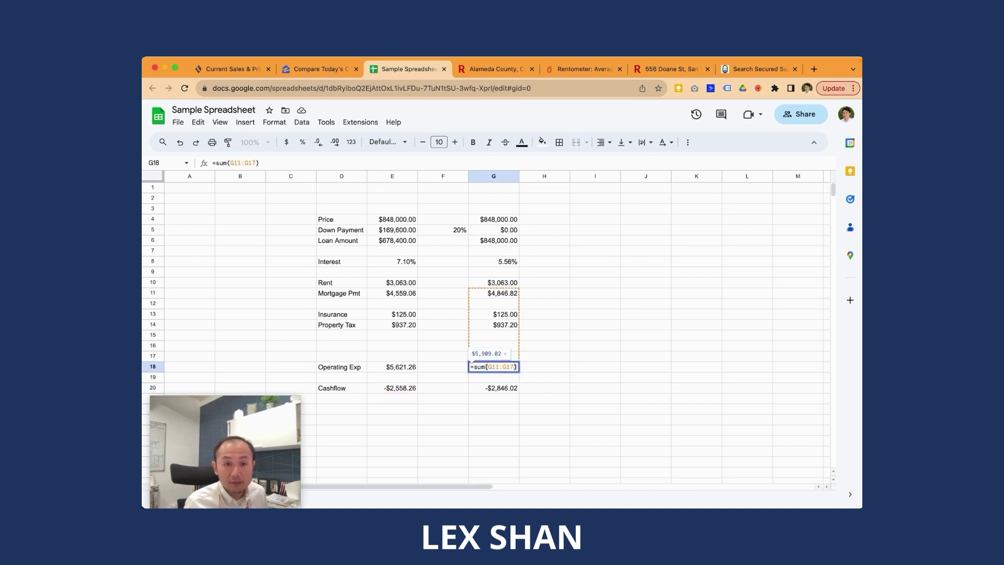
key(Escape)
click(355, 368)
double_click(355, 368)
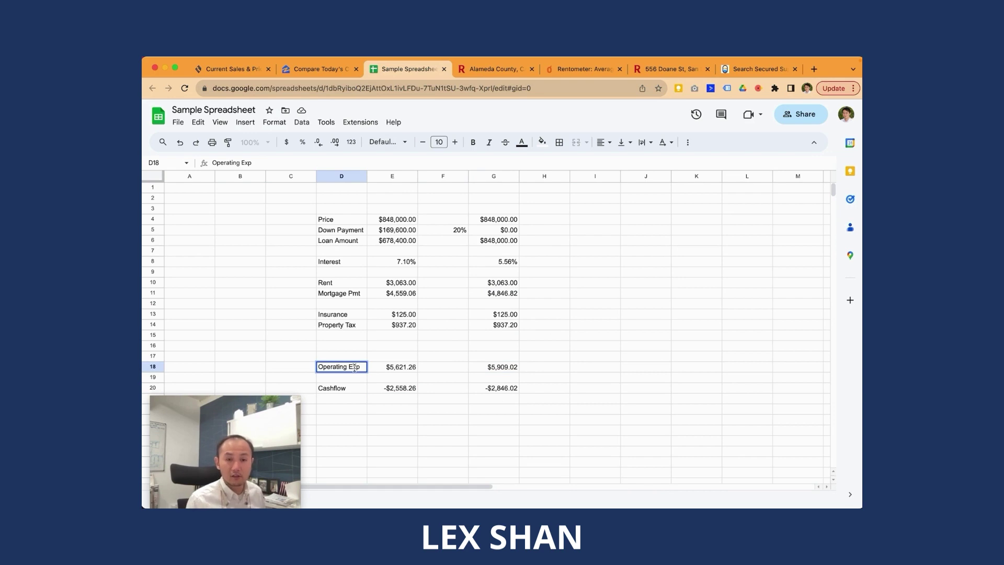
key(Escape)
text(Cash)
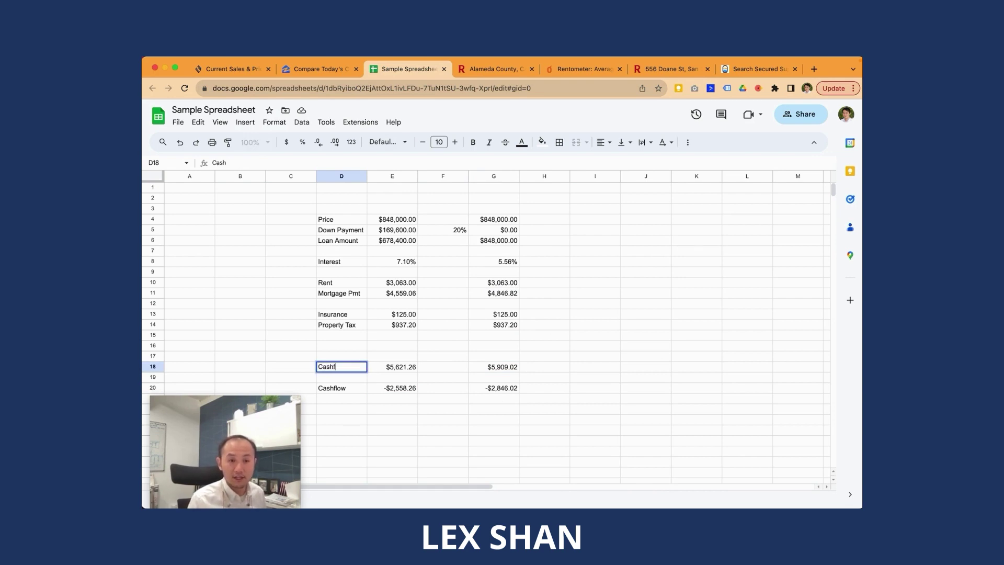
text( Outl)
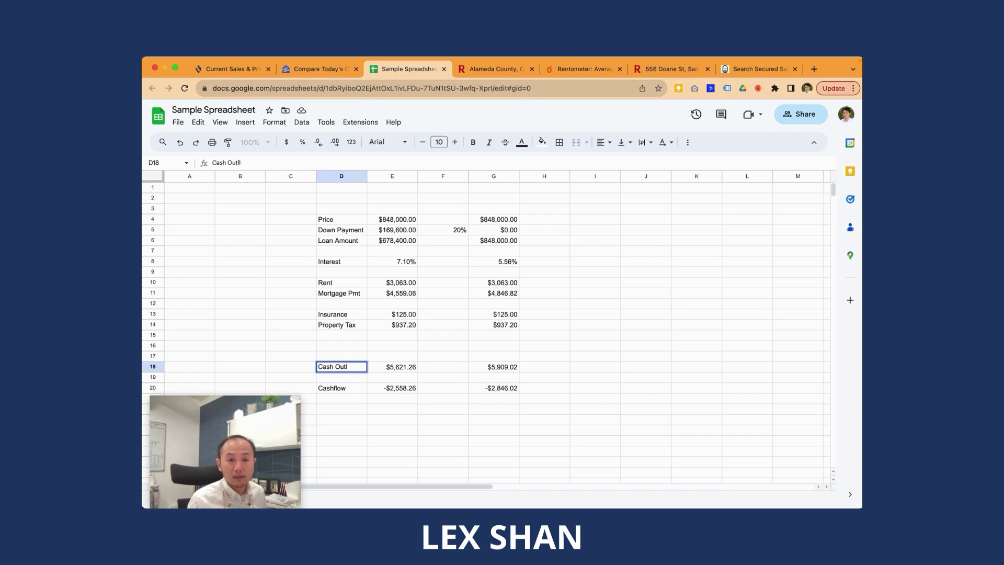
text(ow)
key(Return)
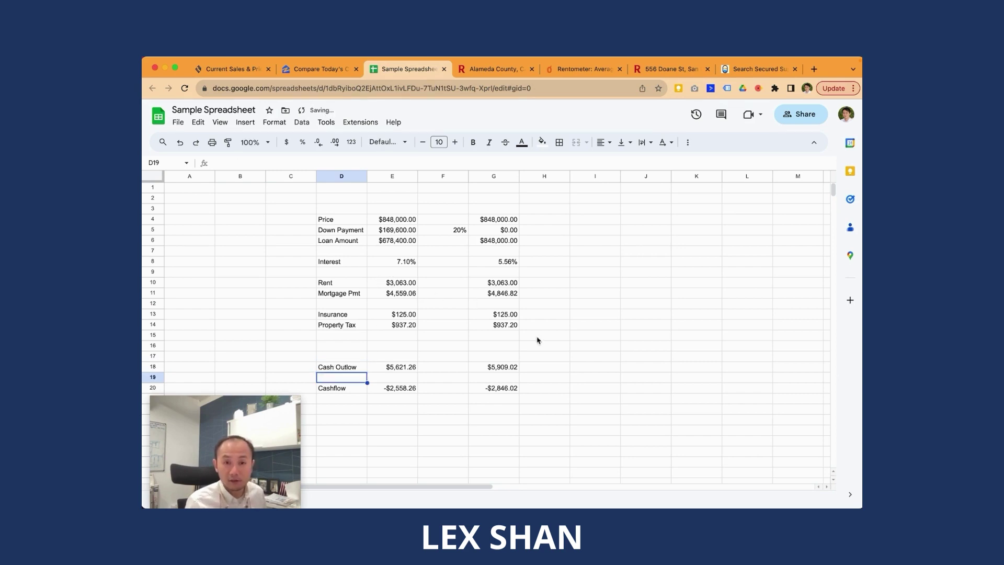
Step: Review column G's cash outlow total, mortgage payment and loan amount formulas
click(475, 370)
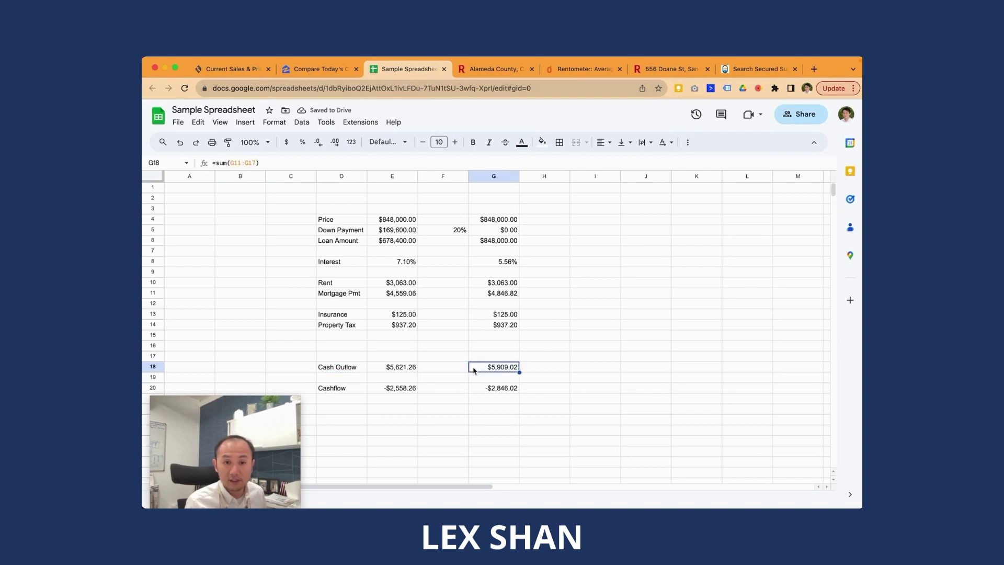
double_click(501, 294)
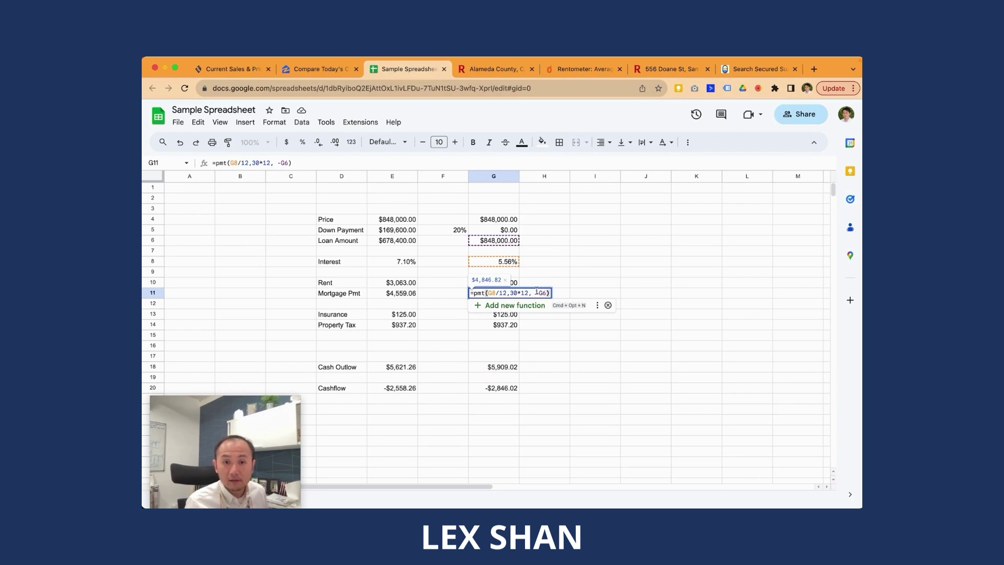
key(Escape)
double_click(511, 242)
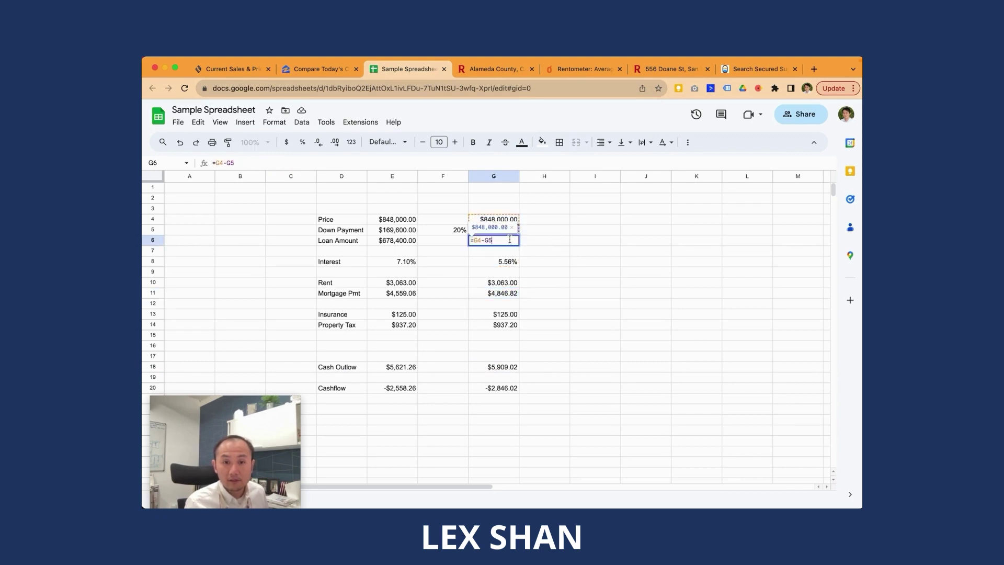
key(Escape)
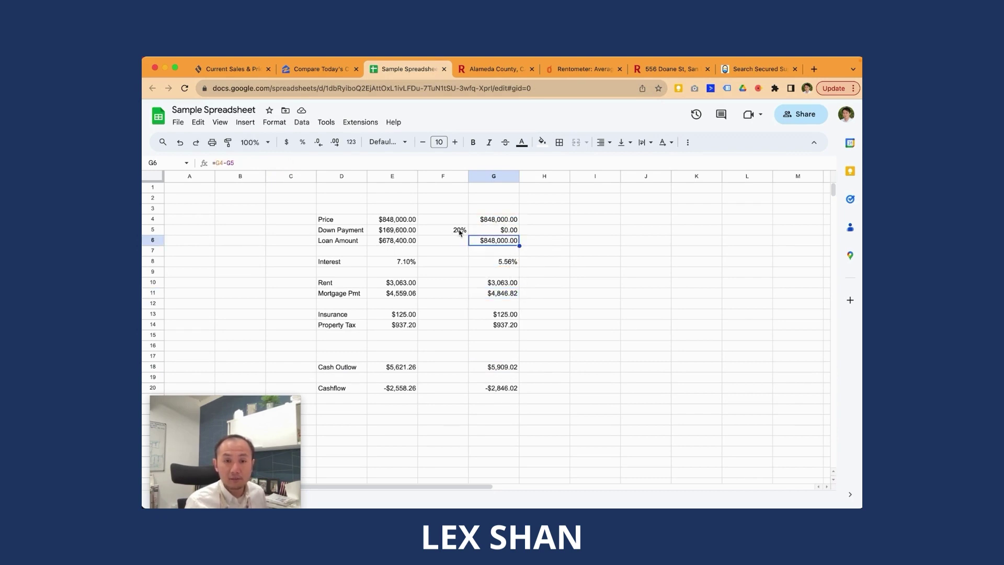
Step: Change the E5 down payment to =$F5*E4 and copy it into G5
click(473, 231)
double_click(409, 233)
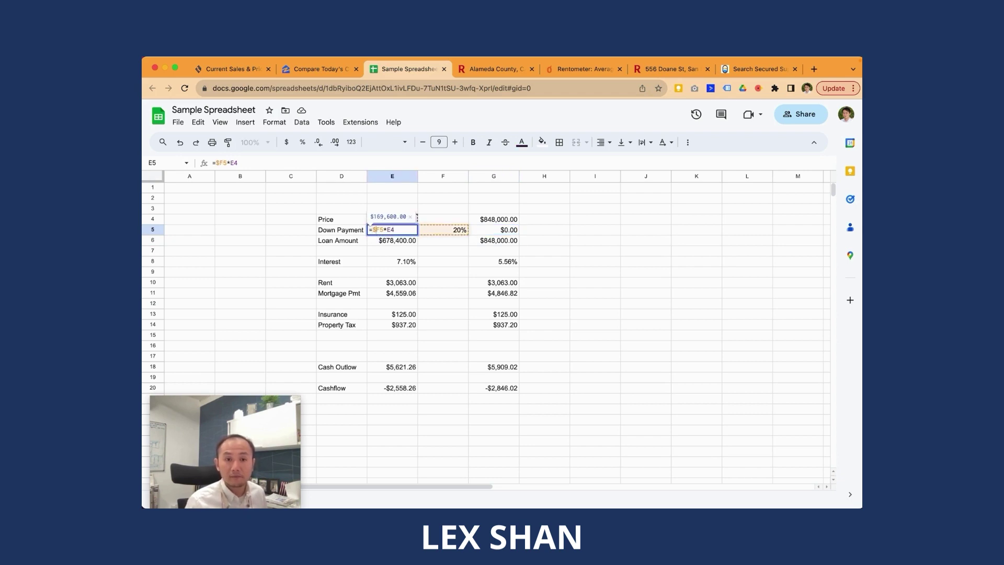
key(Return)
key(Up)
key(Right)
key(Left)
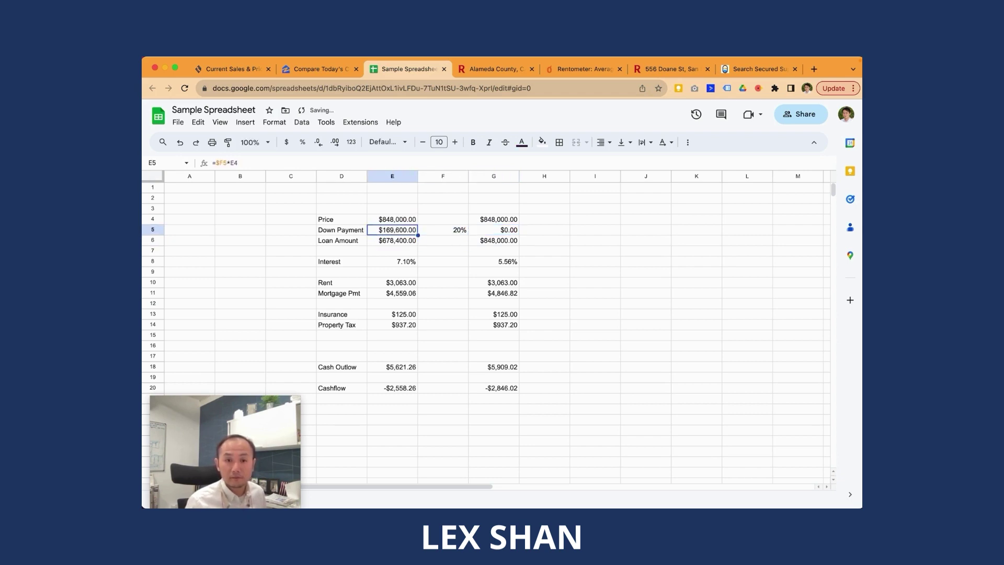
key(ctrl+c)
key(Right)
key(Right)
key(ctrl+v)
Step: Compare column G's new -$1,876.66 cashflow at 5.56% against column E
click(493, 240)
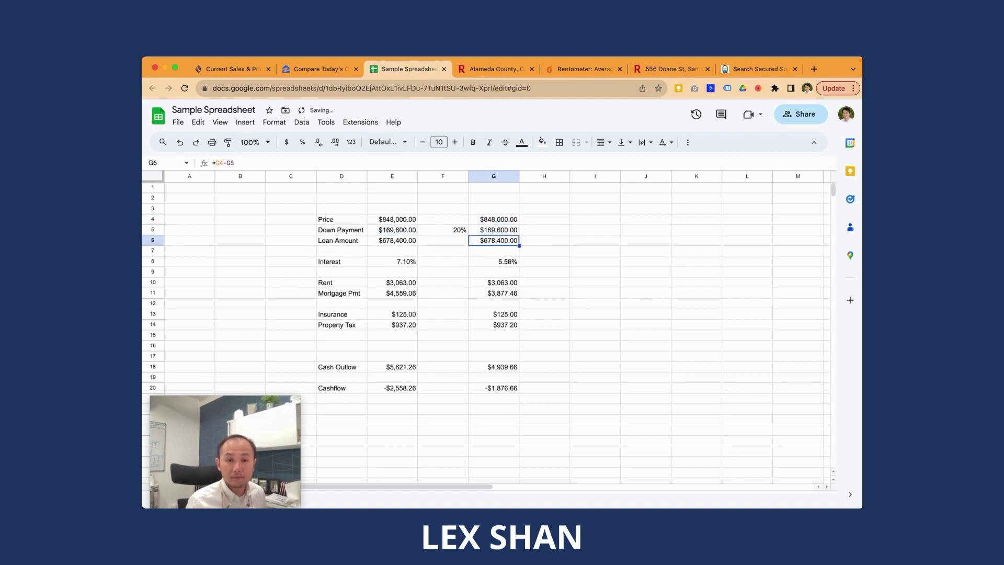
click(508, 390)
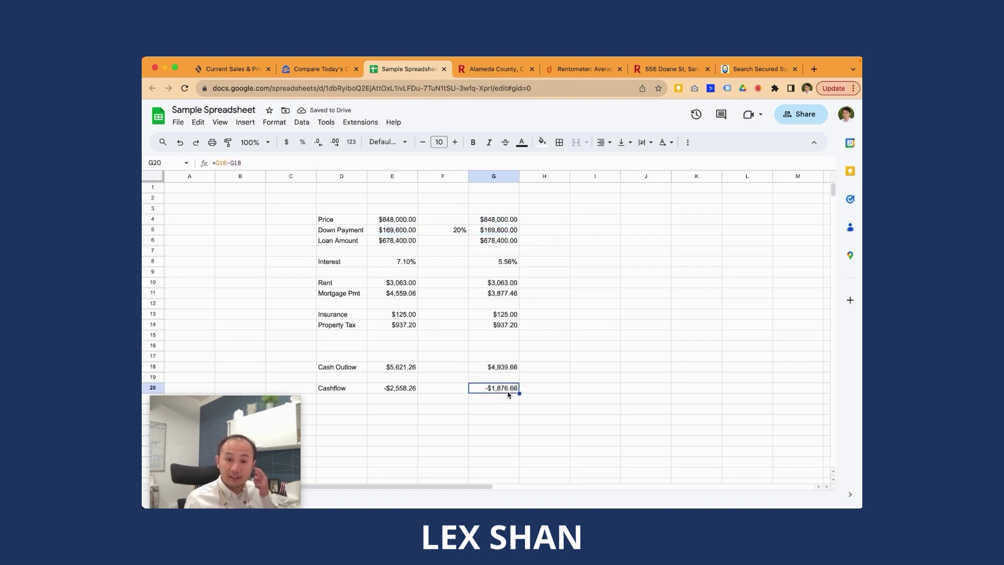
click(409, 390)
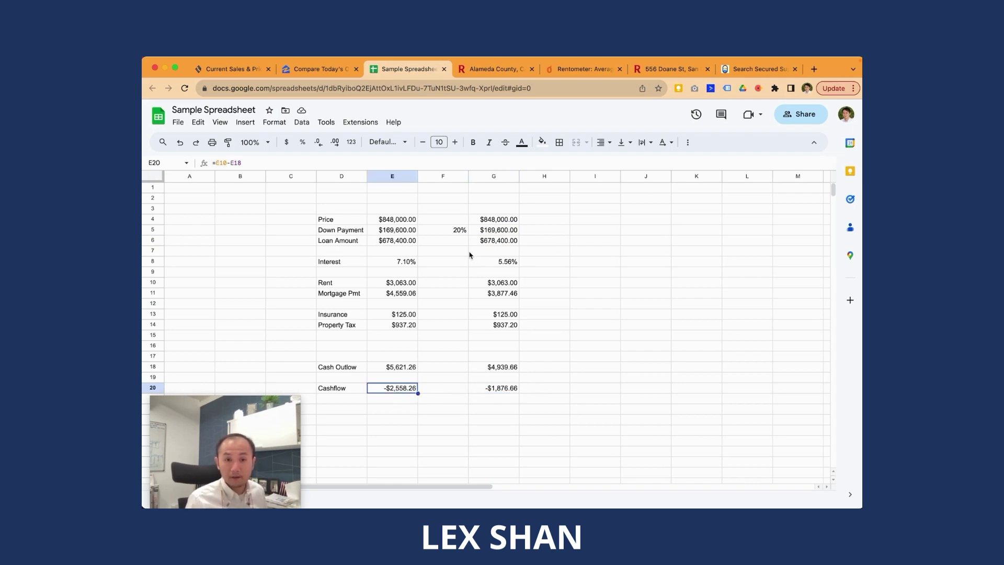
click(489, 263)
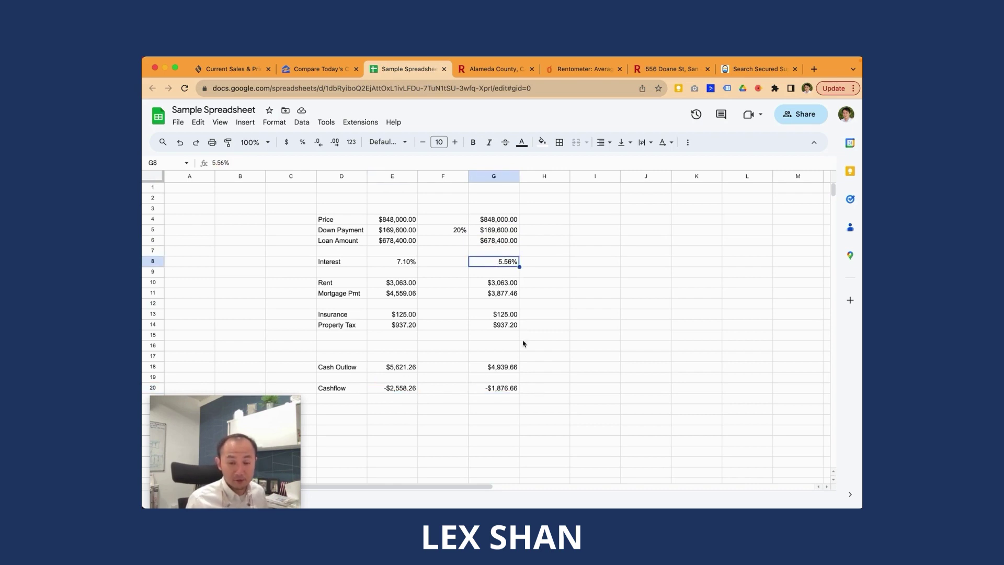
click(489, 394)
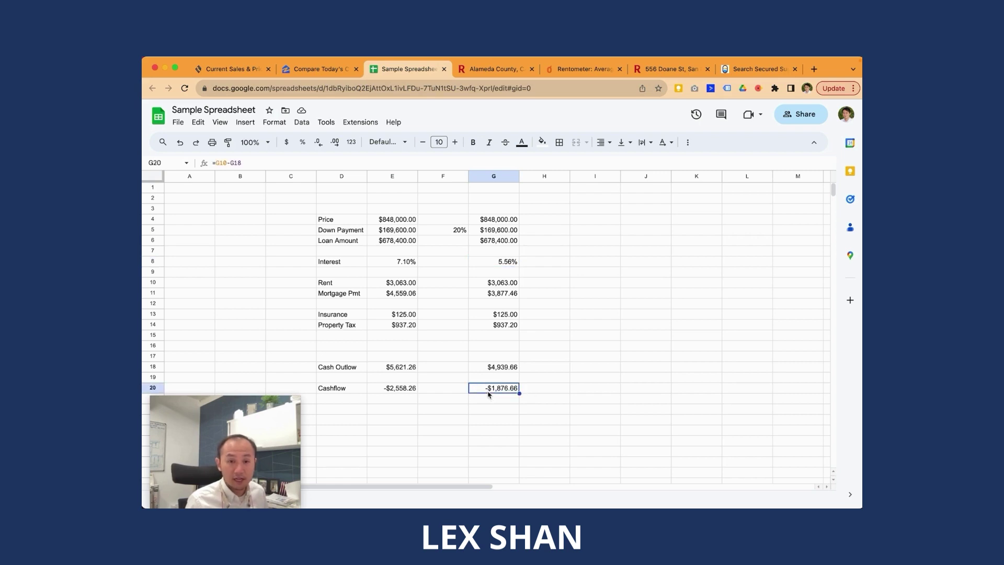
click(402, 393)
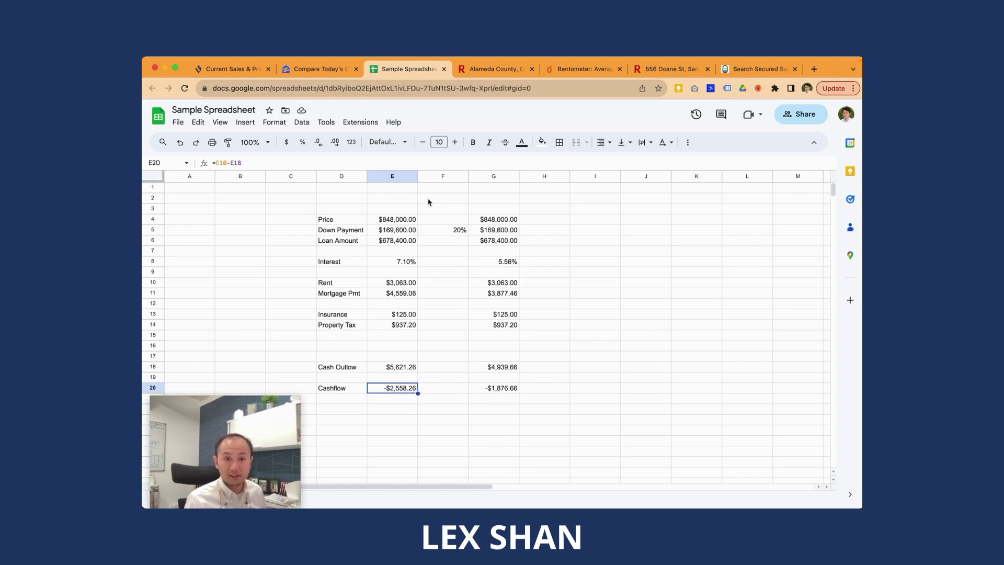
Step: Enter the property's street address with ', San Lorenzo' in E2, then return to Redfin
click(408, 203)
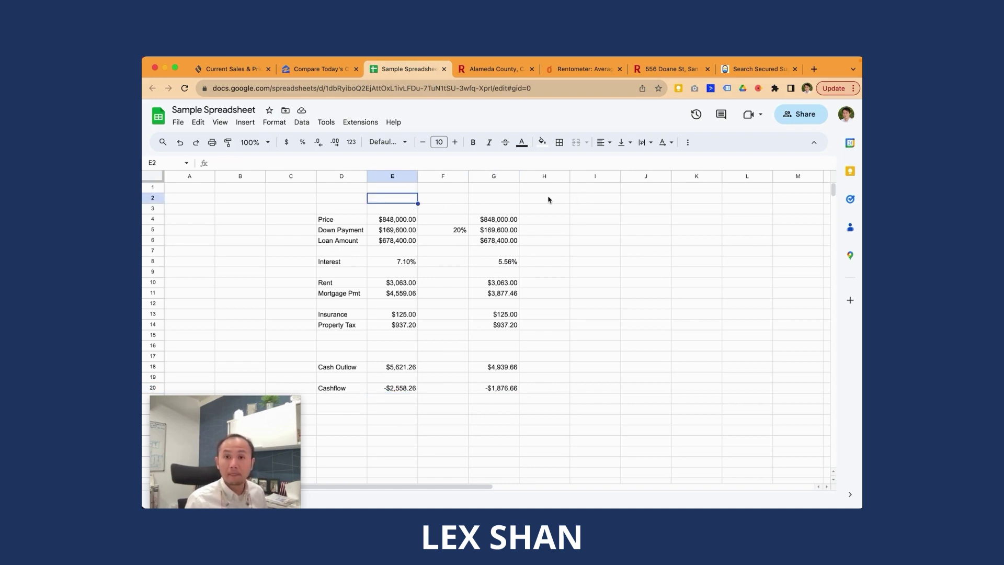
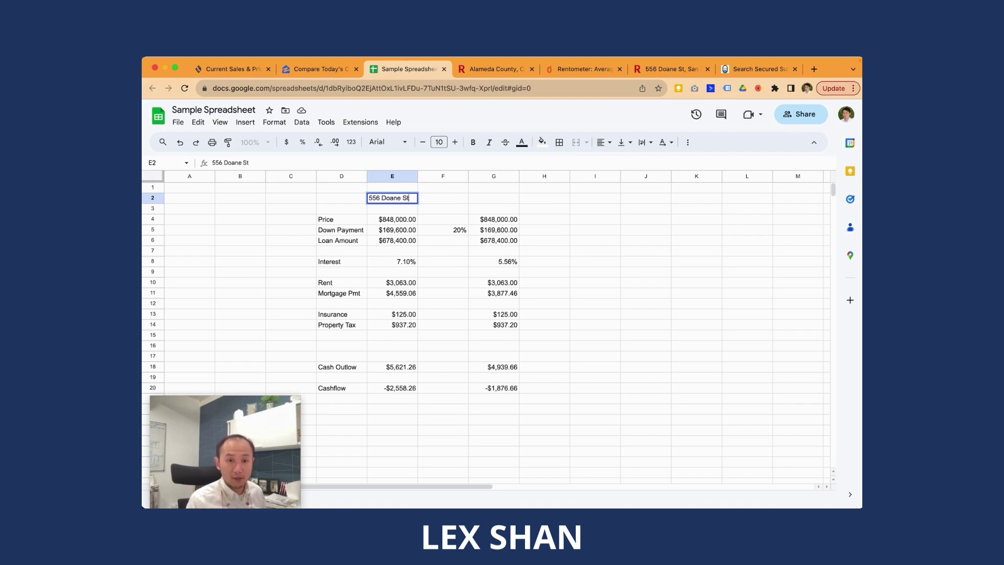
key(Return)
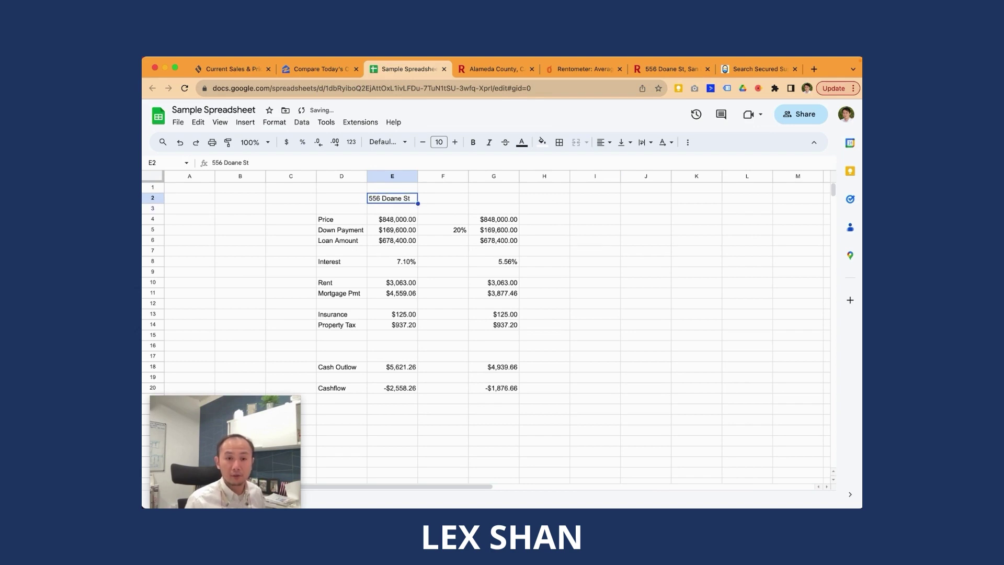
key(Return)
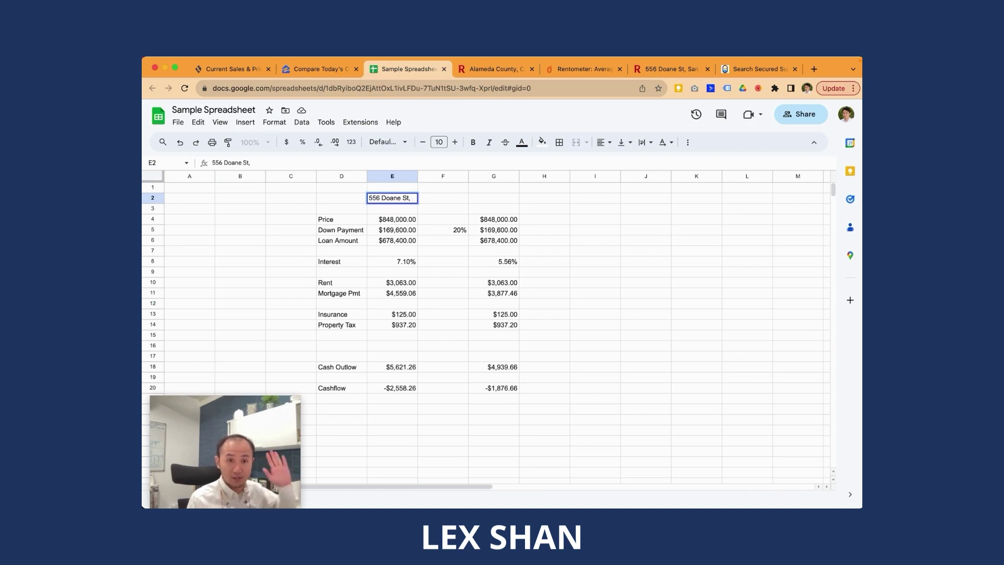
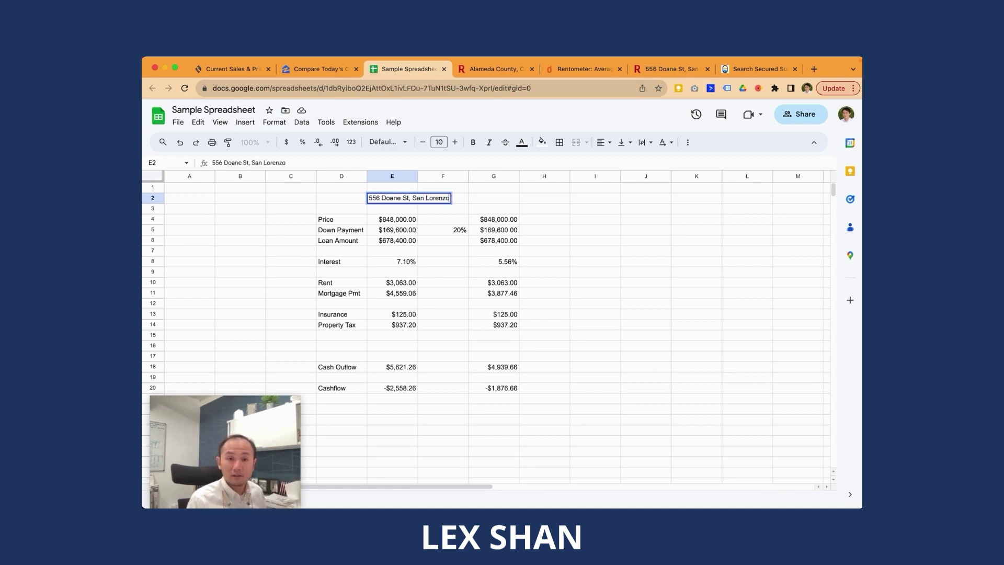
key(Return)
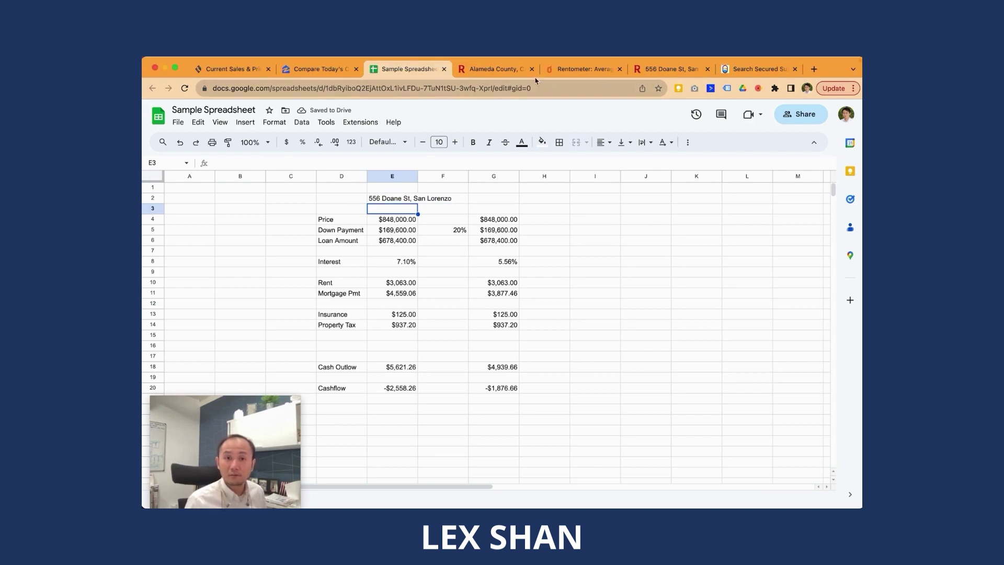
click(515, 73)
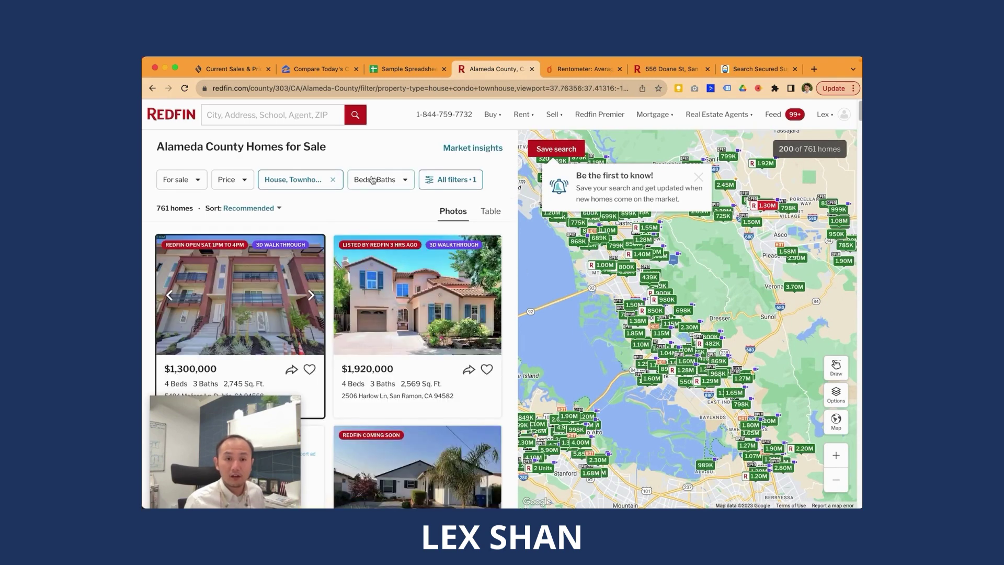
Step: Filter the Alameda County listings to condos only, removing House and Townhouse
click(320, 182)
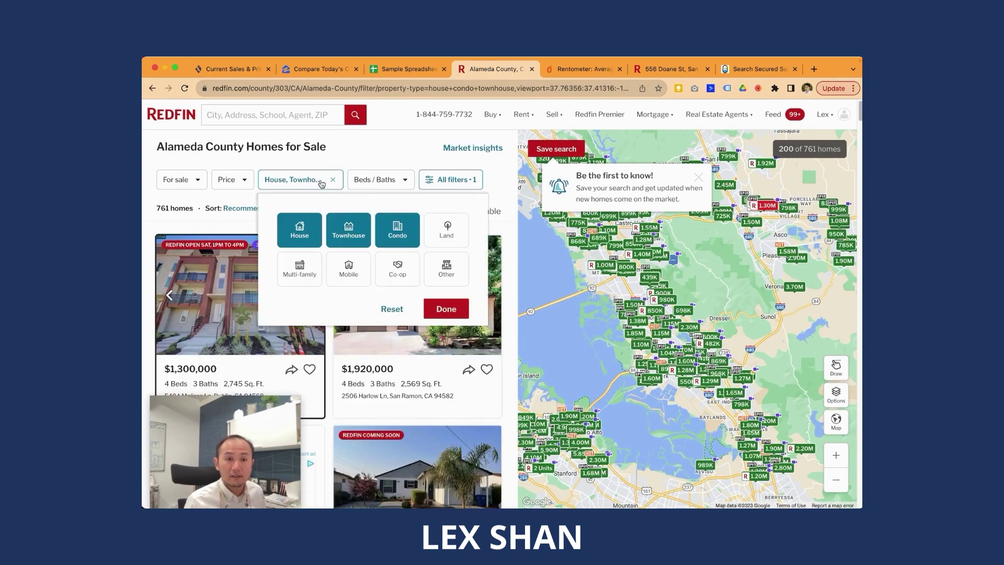
click(349, 232)
click(308, 233)
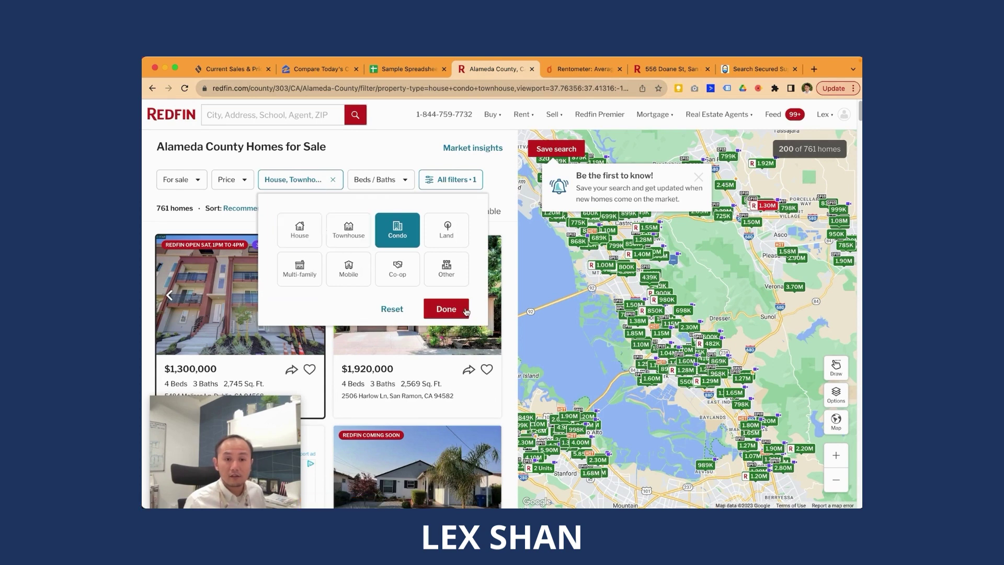
click(465, 313)
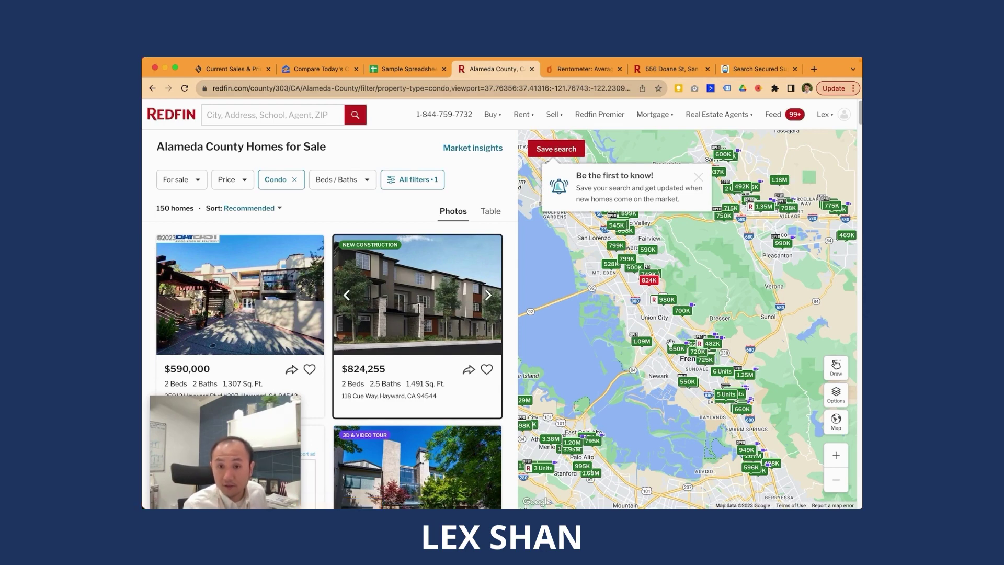
Step: Zoom the map to Hayward and open the $799,000 condo in a new tab
scroll(624, 304, down, 2)
scroll(657, 274, up, 3)
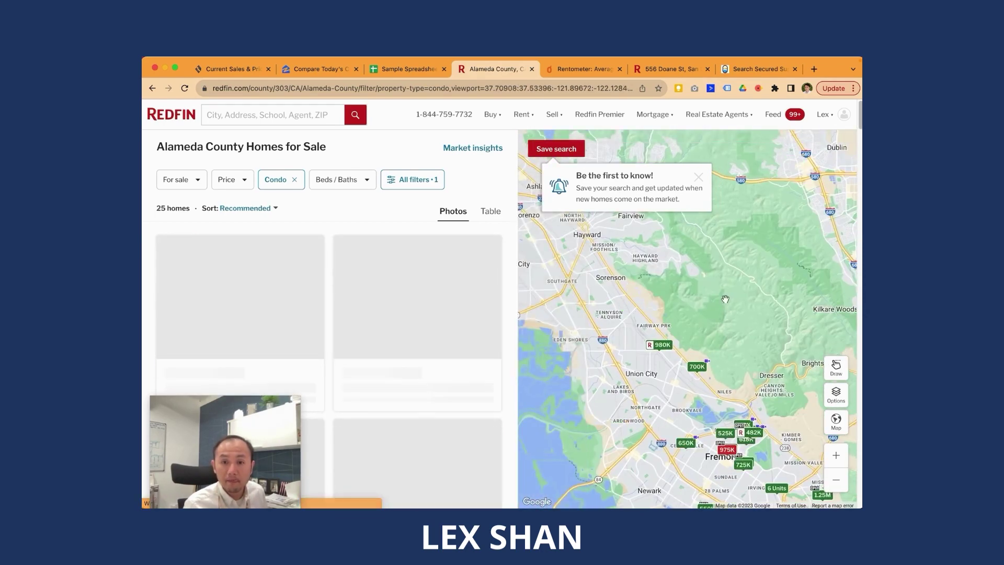
scroll(725, 298, down, 2)
scroll(649, 277, up, 2)
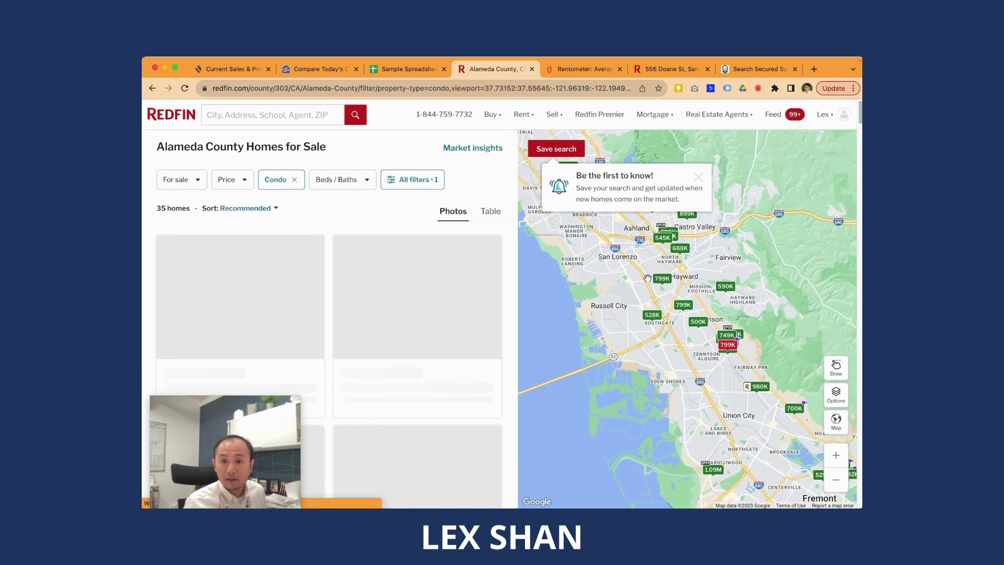
scroll(268, 302, down, 4)
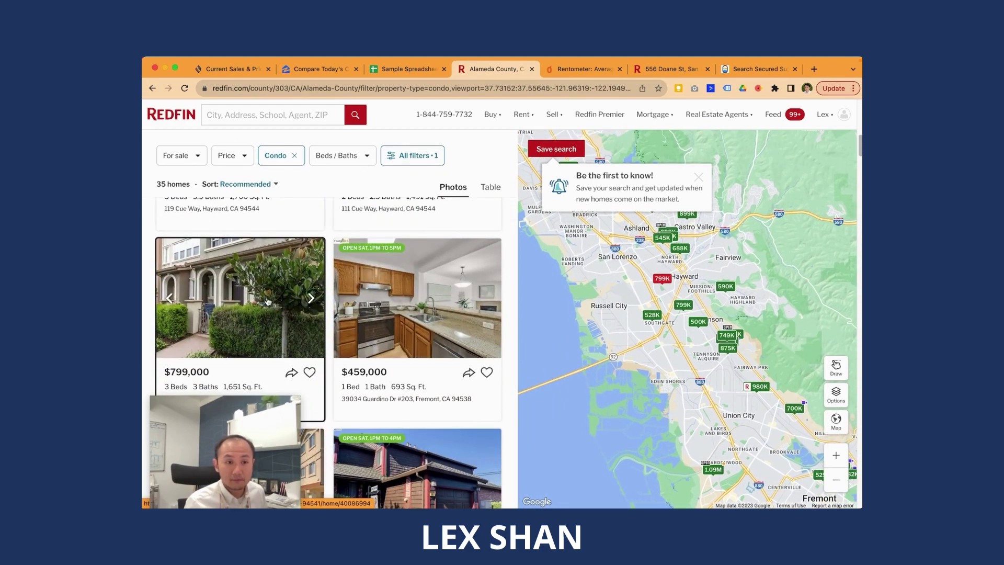
super+click(267, 310)
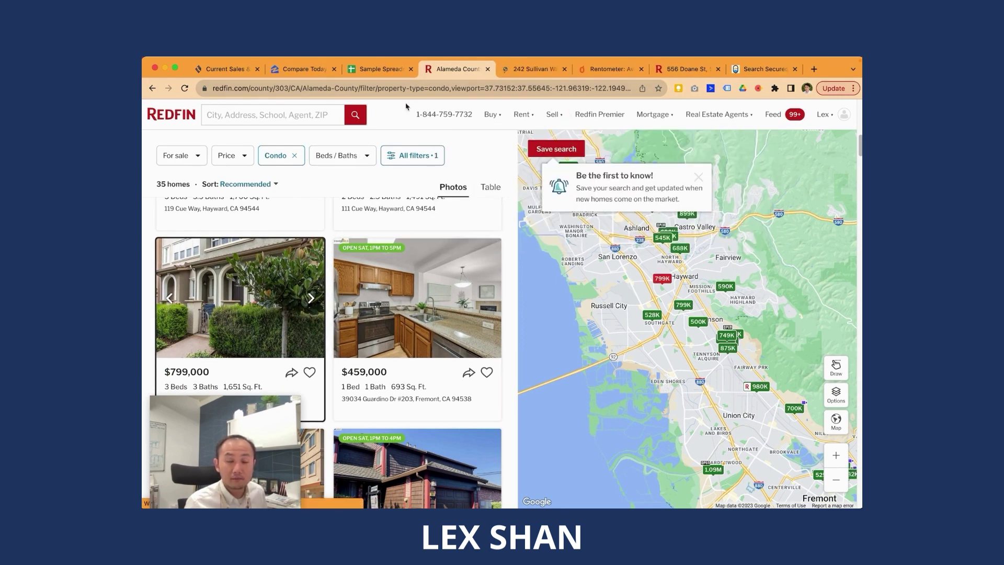
Step: Look over the Hayward condo, then pan toward San Leandro and open the $483,950 condo
click(527, 71)
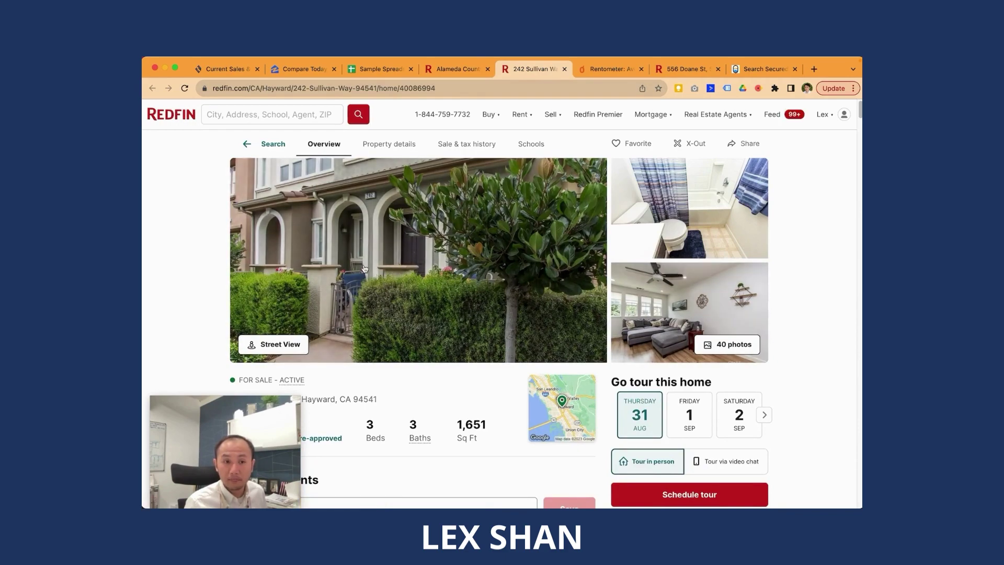
scroll(377, 295, down, 4)
scroll(378, 296, down, 10)
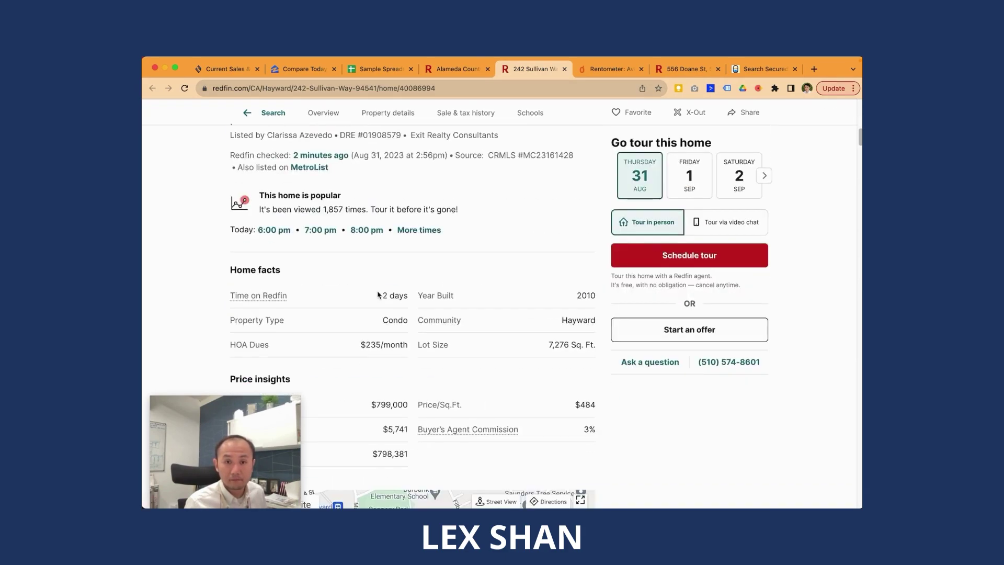
scroll(378, 293, up, 10)
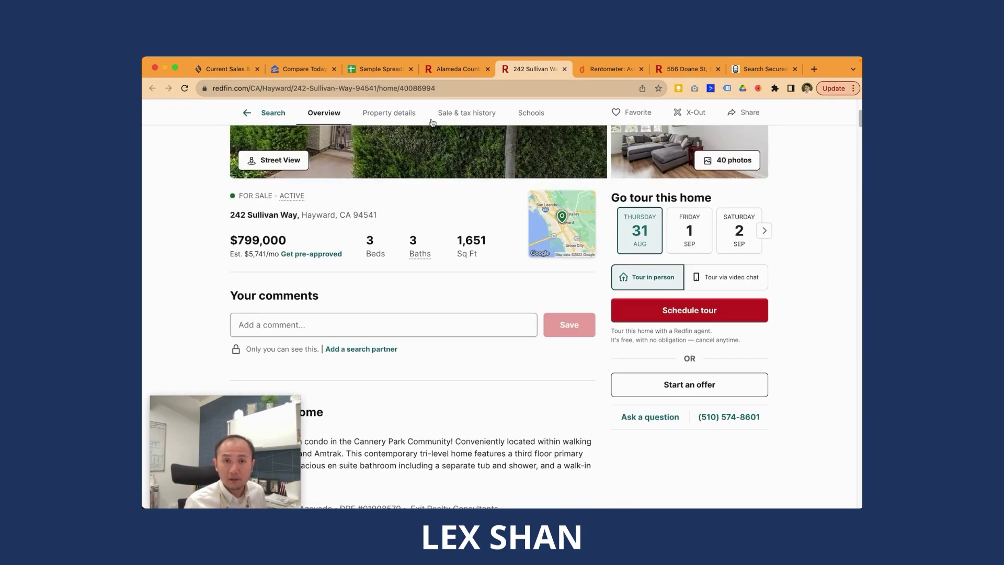
click(456, 71)
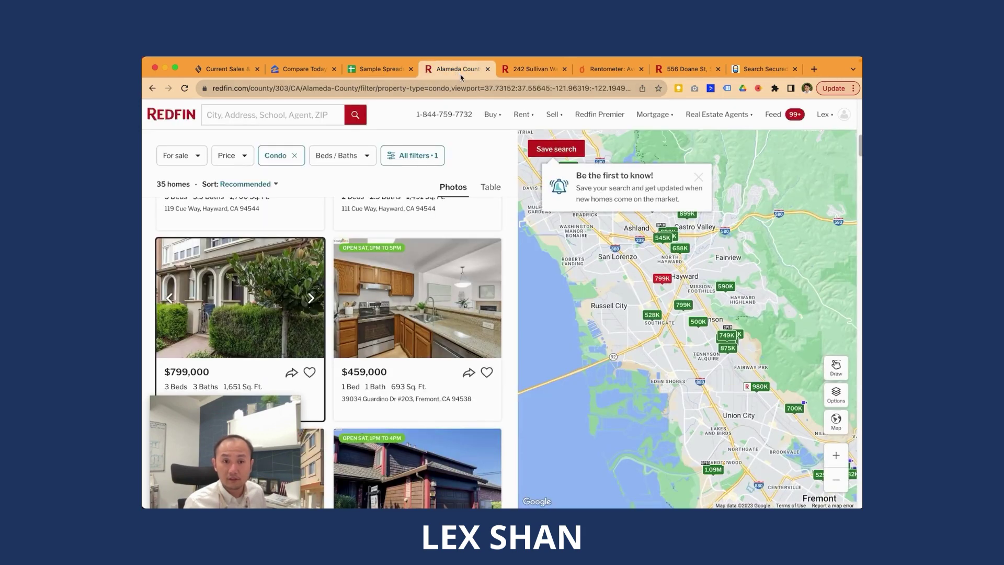
drag(649, 319, 645, 395)
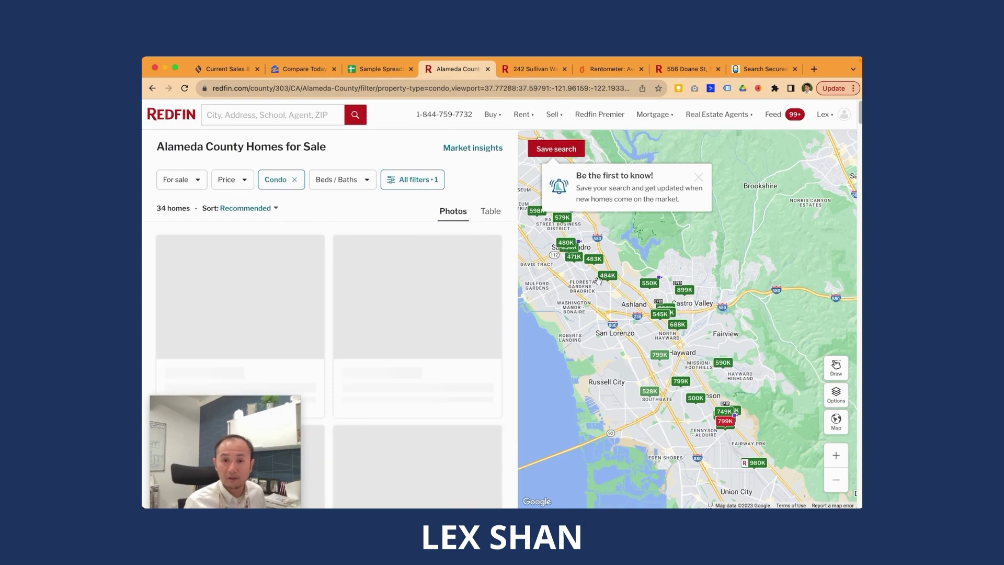
scroll(491, 329, down, 4)
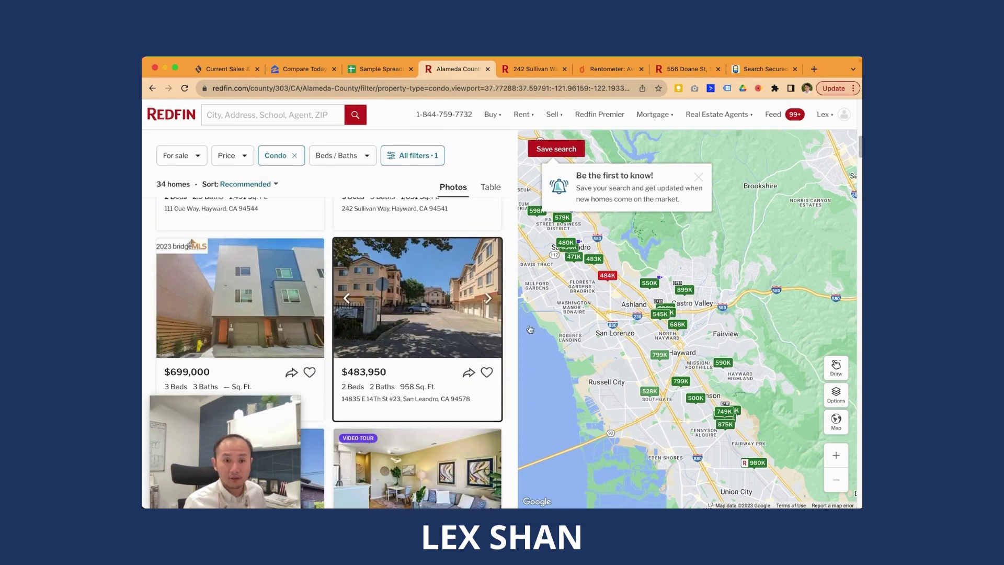
super+click(424, 317)
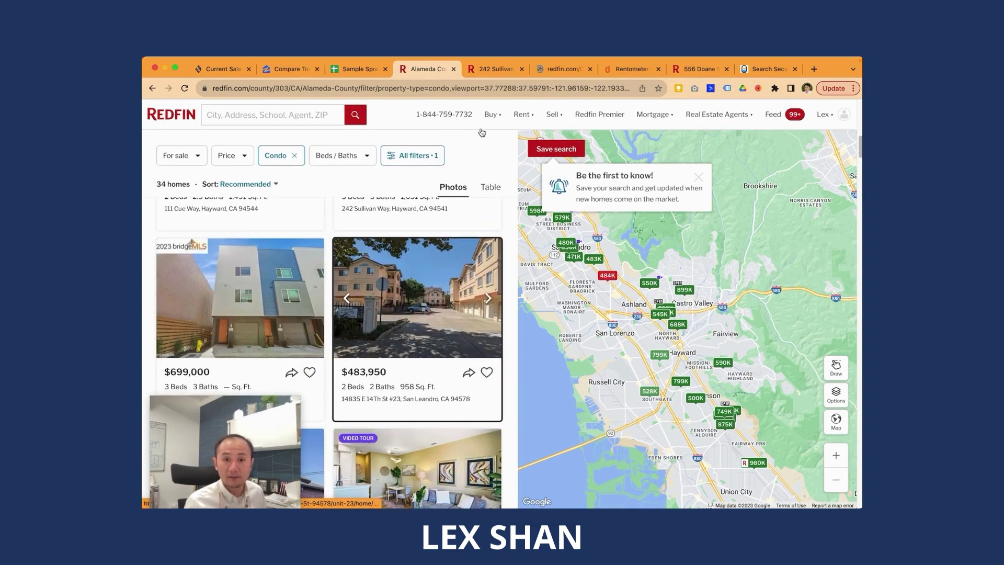
Step: Select the $483,950 asking price on the San Leandro condo's listing page
click(551, 74)
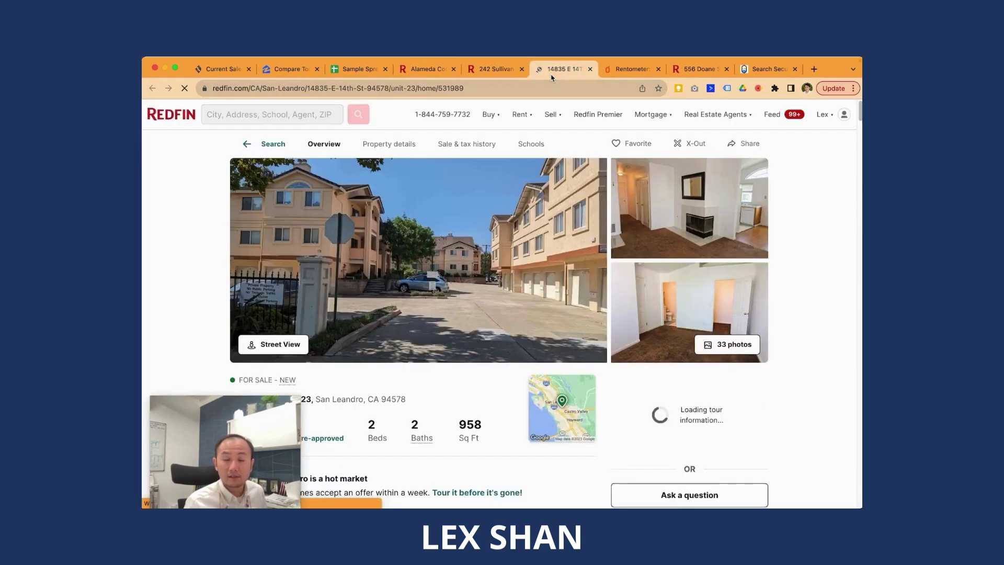
scroll(402, 297, down, 3)
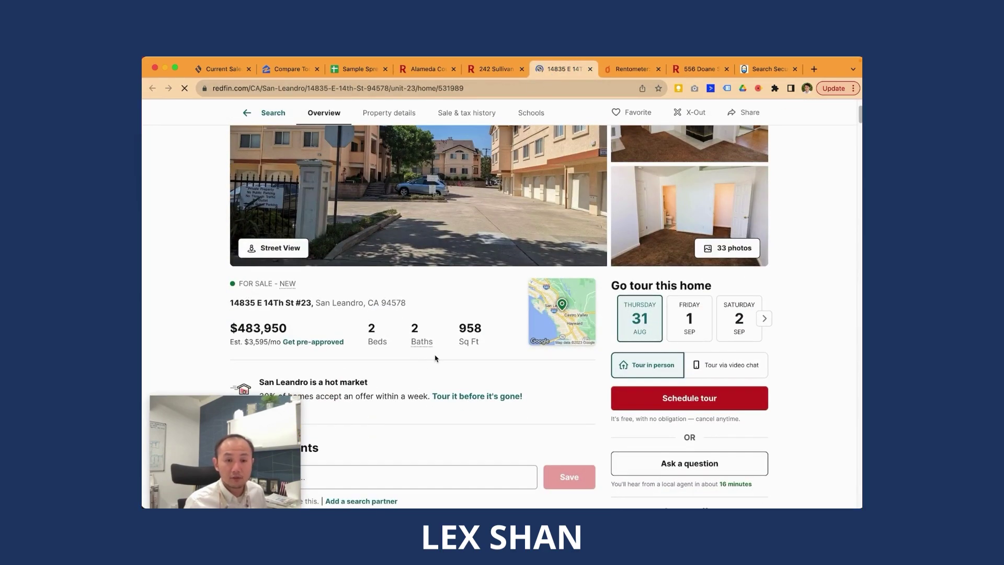
scroll(435, 359, down, 4)
scroll(452, 342, up, 6)
scroll(452, 342, down, 2)
drag(226, 308, 363, 328)
drag(228, 312, 289, 313)
key(ctrl+c)
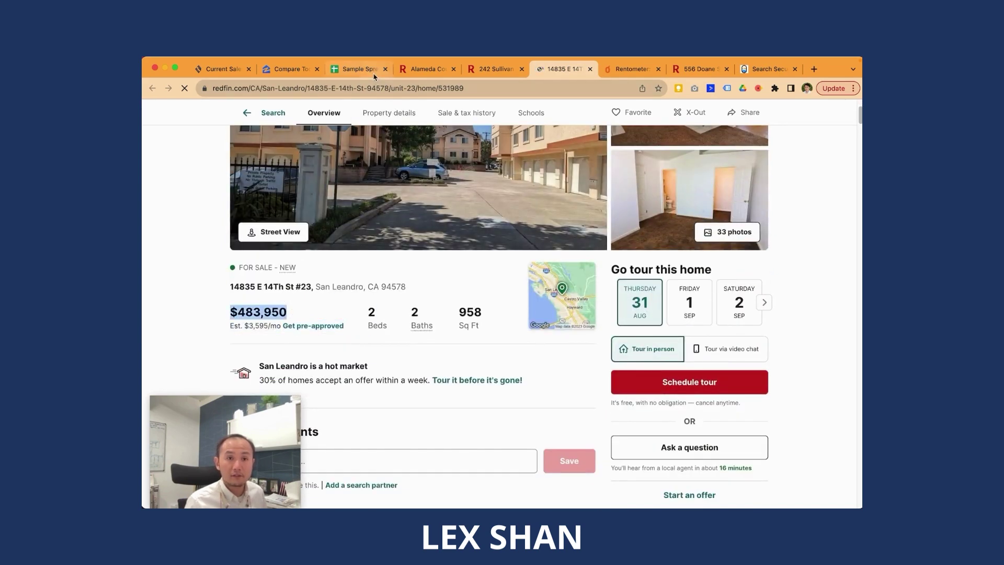
Step: Paste the $483,950 condo price into I4 as a plain value
click(358, 69)
click(578, 222)
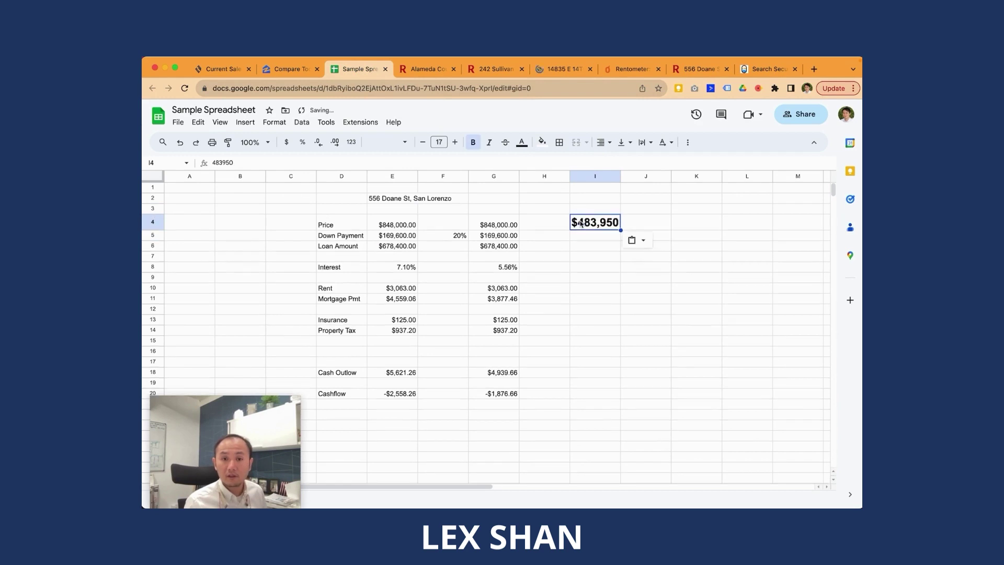
key(ctrl+v)
key(ctrl+shift+v)
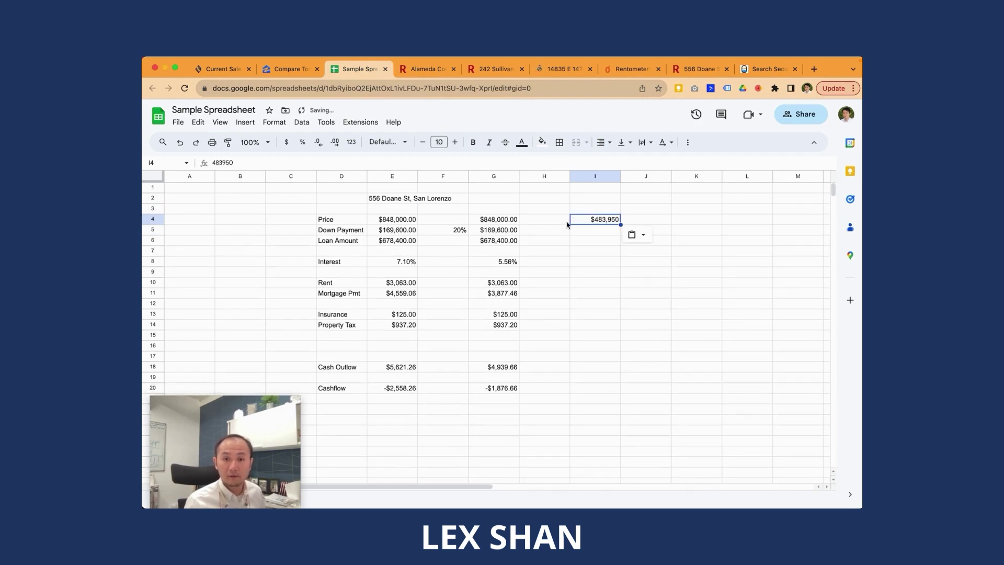
Step: Move the 20% down-payment rate from F5 to B5
click(500, 233)
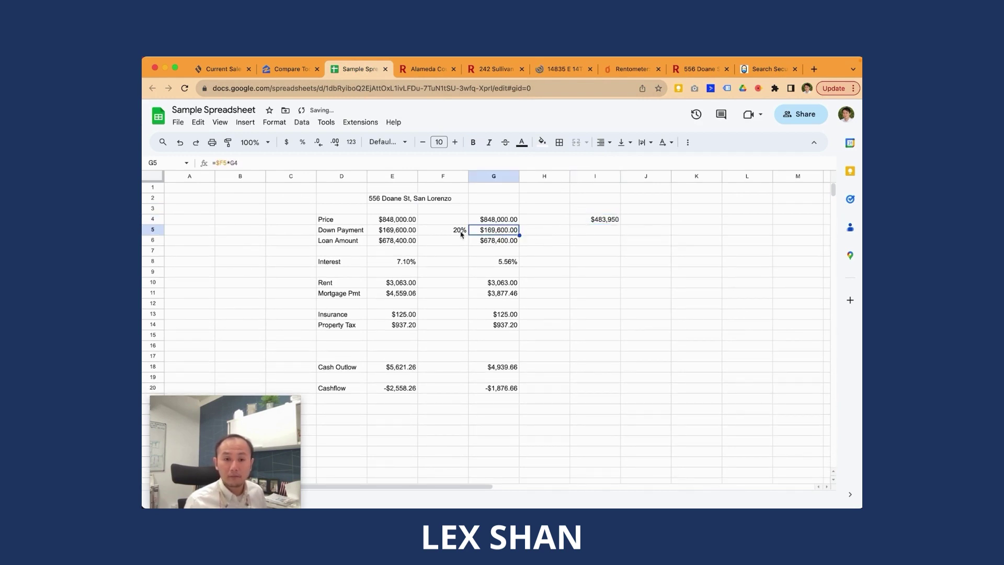
click(459, 231)
mouse_move(455, 231)
mouse_down()
mouse_move(326, 226)
mouse_move(449, 230)
mouse_up()
key(ctrl+c)
click(253, 235)
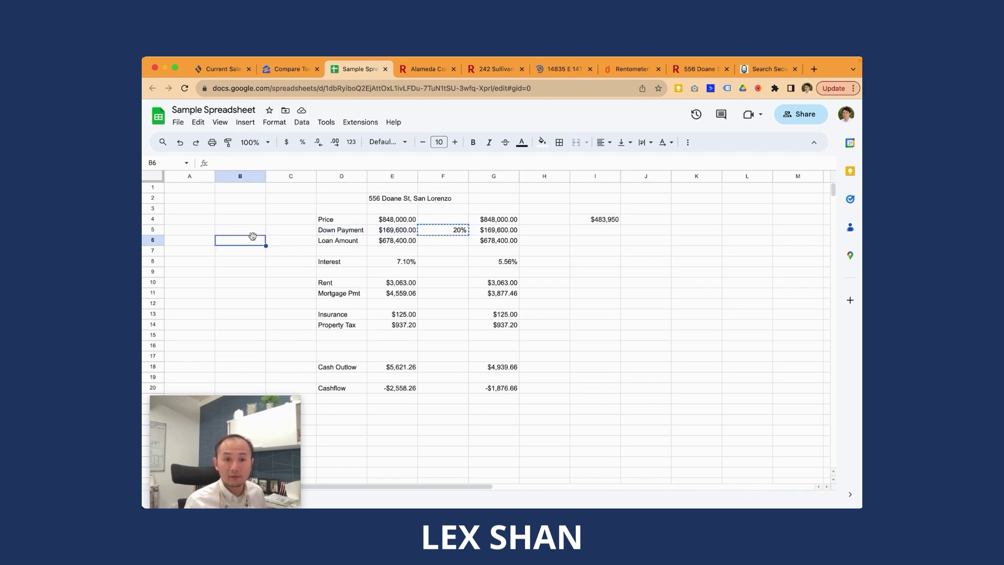
key(ctrl+v)
Step: Copy the G5:G20 calculations into column I starting at I5
click(515, 231)
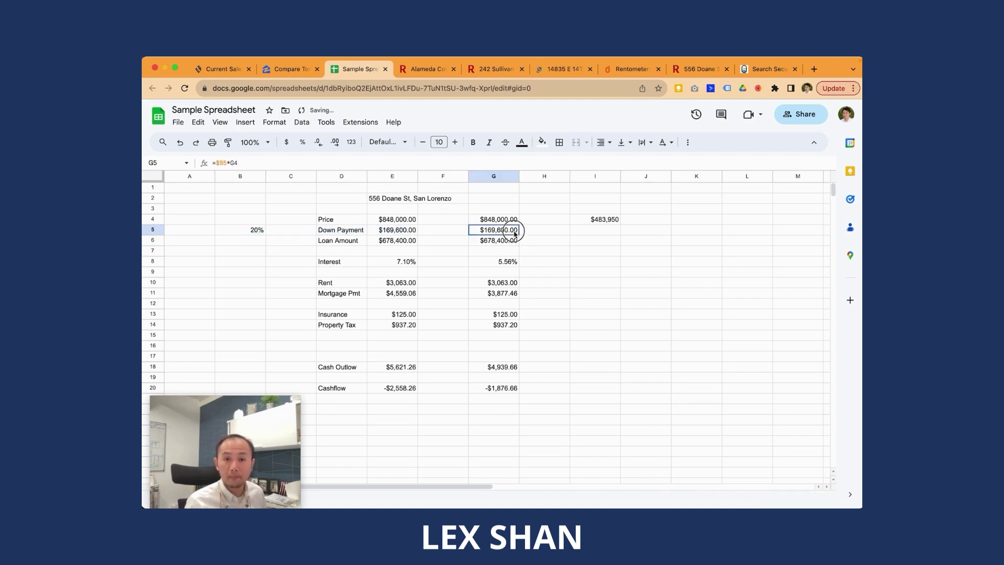
shift+click(500, 387)
key(ctrl+c)
click(600, 233)
key(ctrl+v)
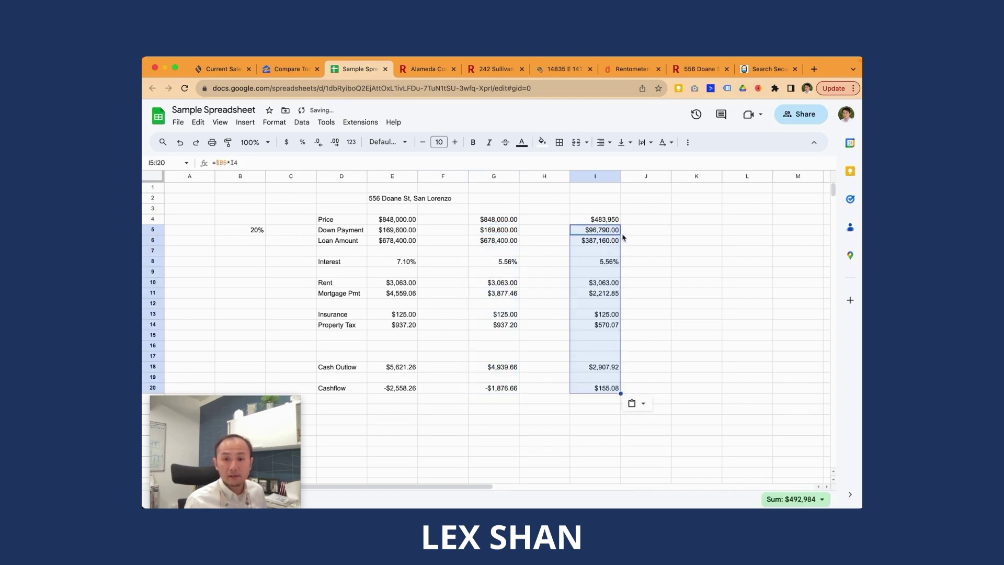
Step: Check the I5, I6 and I20 formulas, confirming the condo's $155.08 cashflow
click(628, 244)
key(Up)
key(Left)
key(Return)
key(Escape)
key(Down)
key(Return)
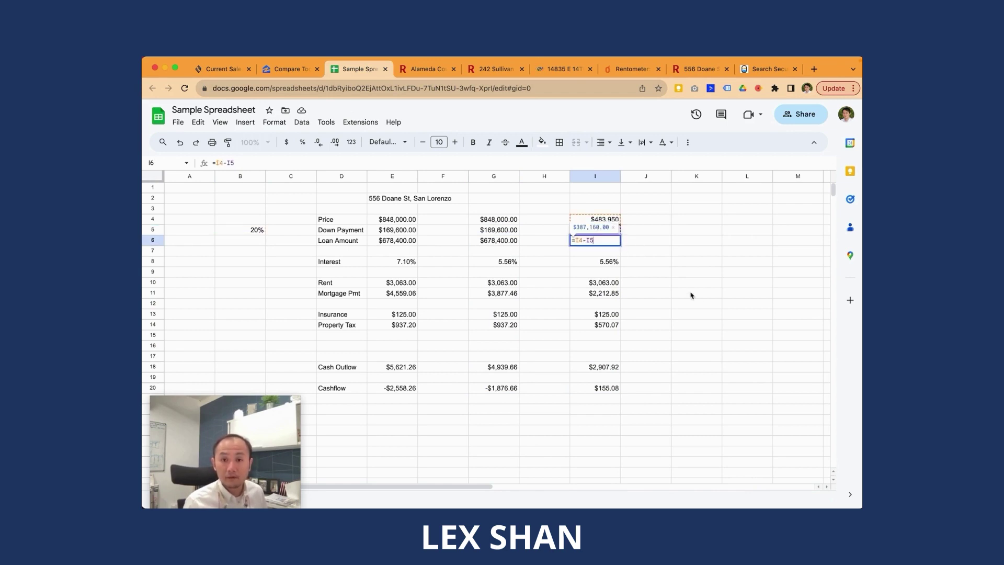
key(Escape)
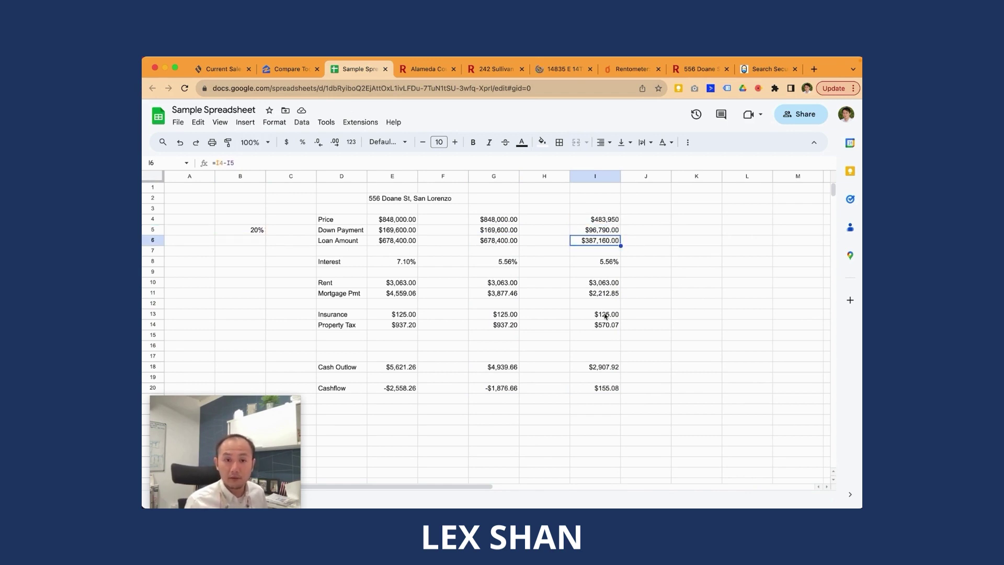
click(613, 392)
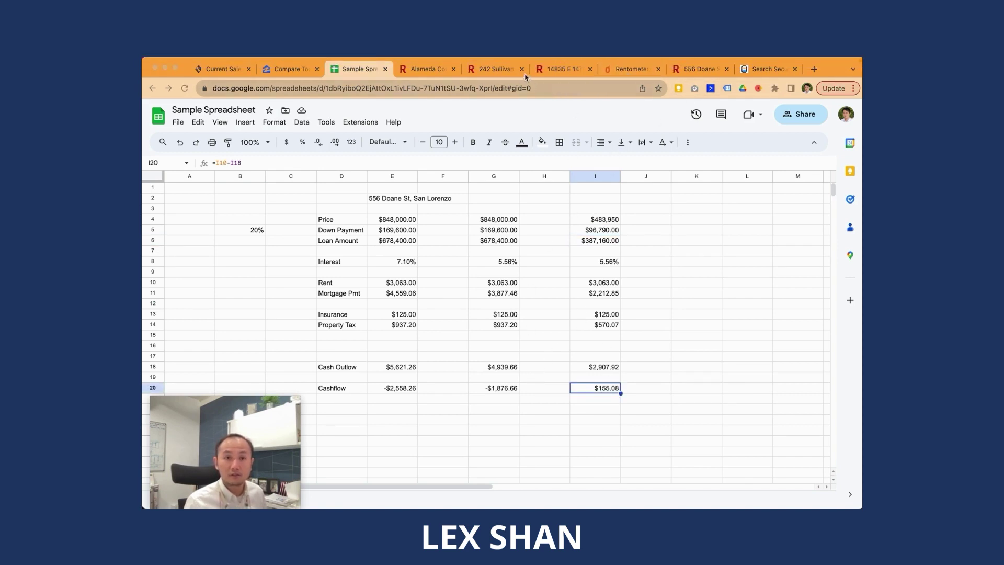
Step: Browse the San Leandro condo listing's status, address and details
click(540, 75)
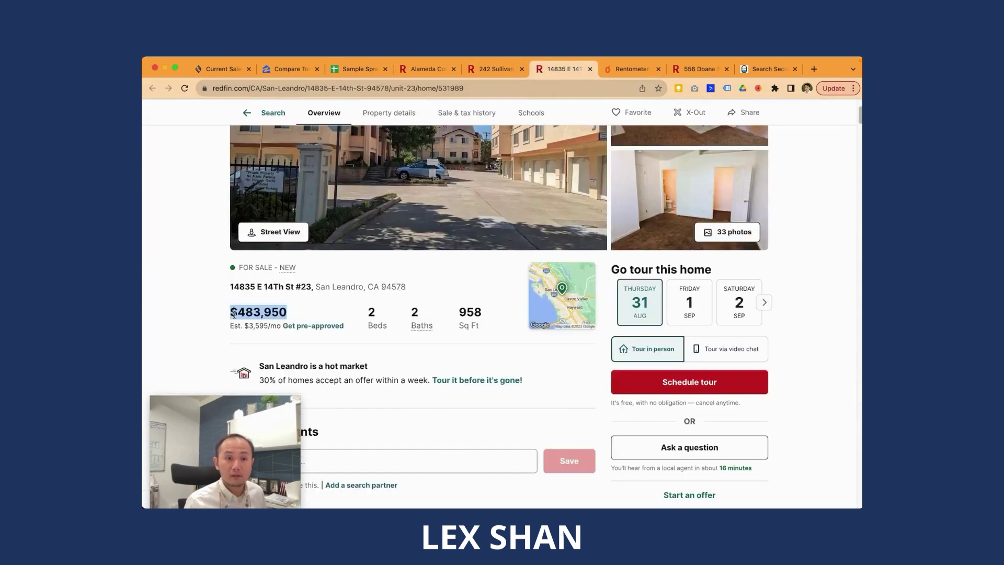
drag(233, 298, 313, 287)
click(292, 282)
scroll(292, 301, up, 1)
scroll(291, 302, up, 3)
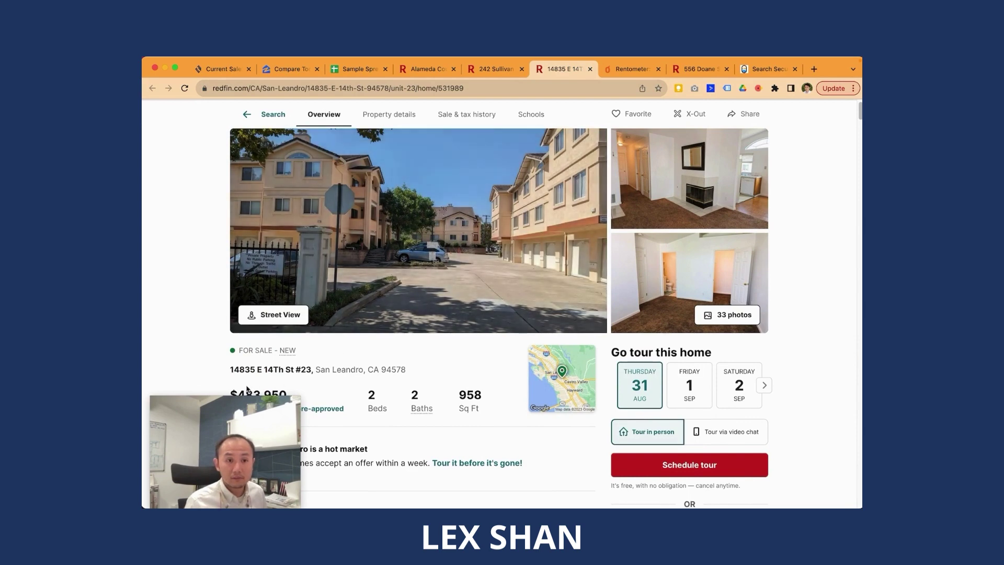
drag(230, 376, 251, 380)
click(269, 369)
drag(281, 368, 222, 366)
scroll(564, 402, down, 2)
scroll(564, 402, down, 7)
scroll(549, 392, up, 4)
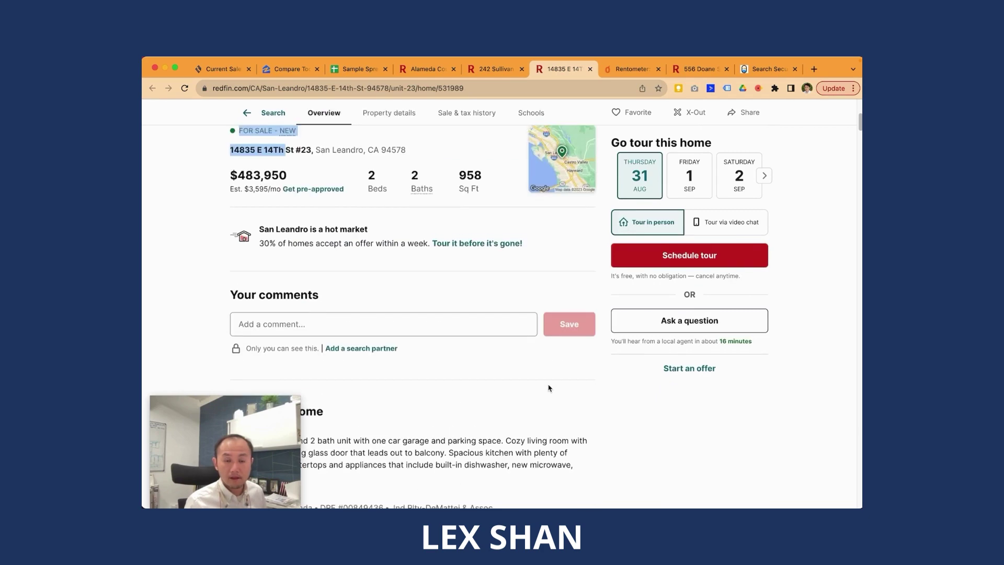
scroll(544, 384, up, 6)
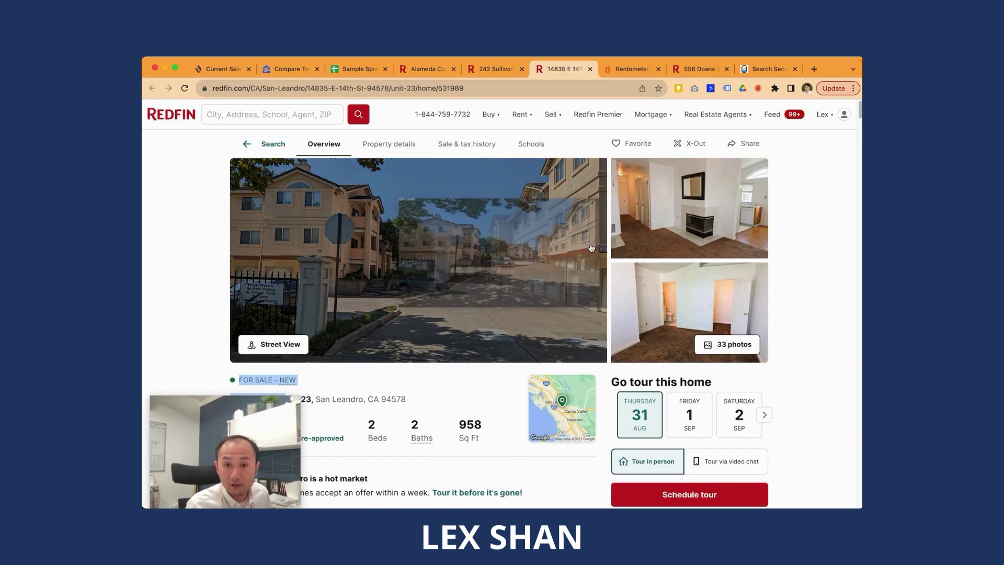
Step: Look through the 33-photo gallery, including the living room with the fireplace
click(745, 351)
scroll(266, 342, down, 5)
scroll(266, 342, down, 5)
scroll(263, 246, up, 5)
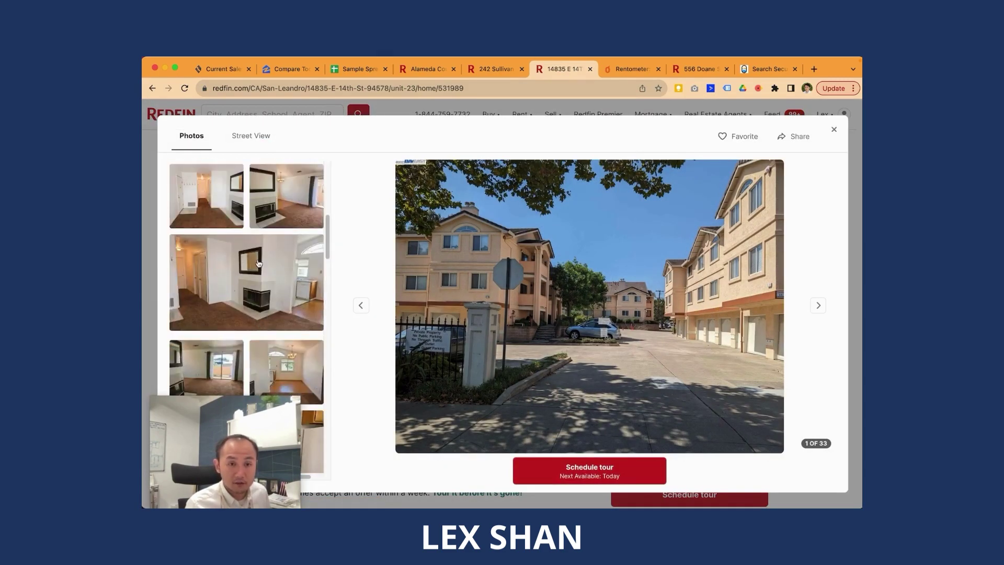
click(260, 319)
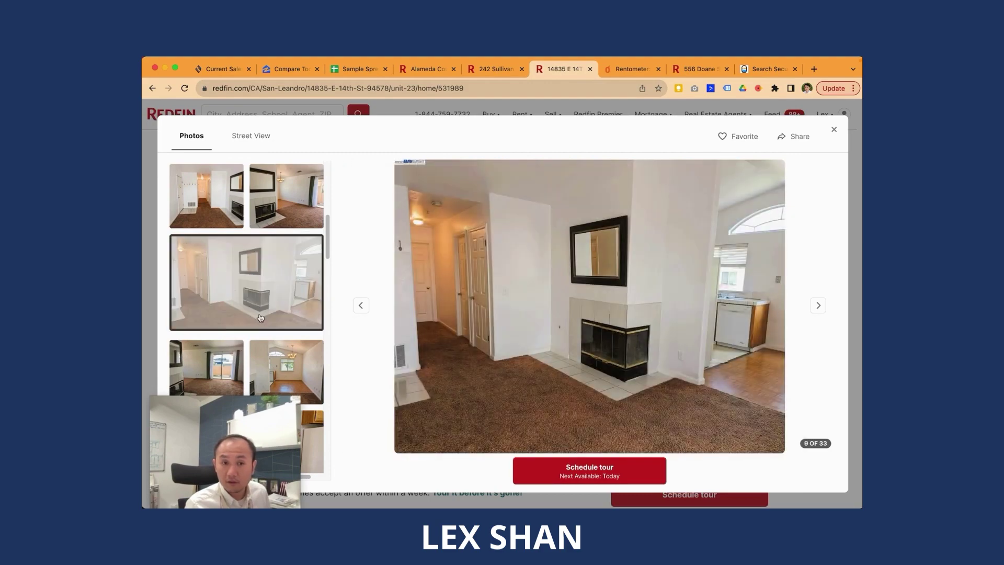
scroll(260, 321, down, 10)
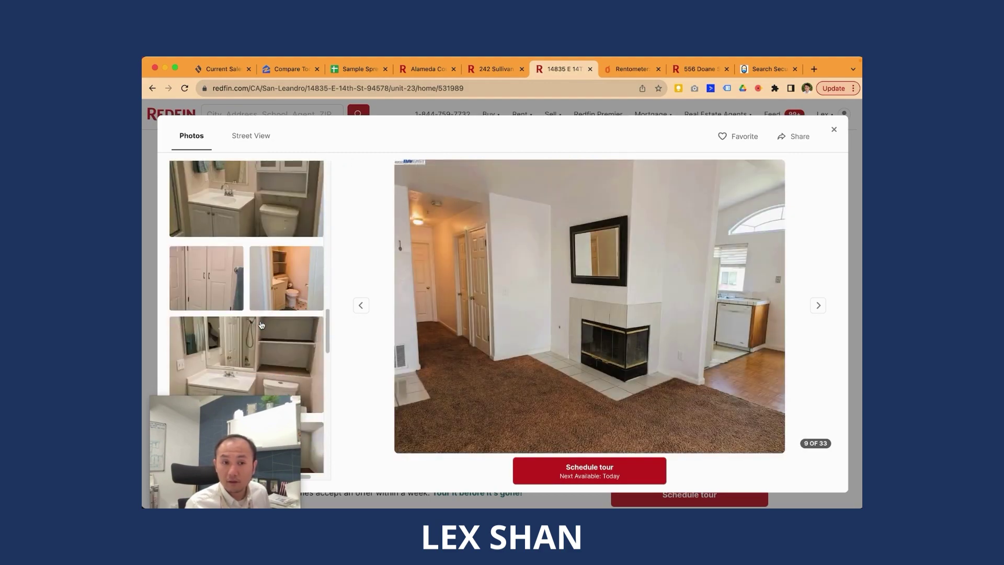
scroll(261, 325, down, 15)
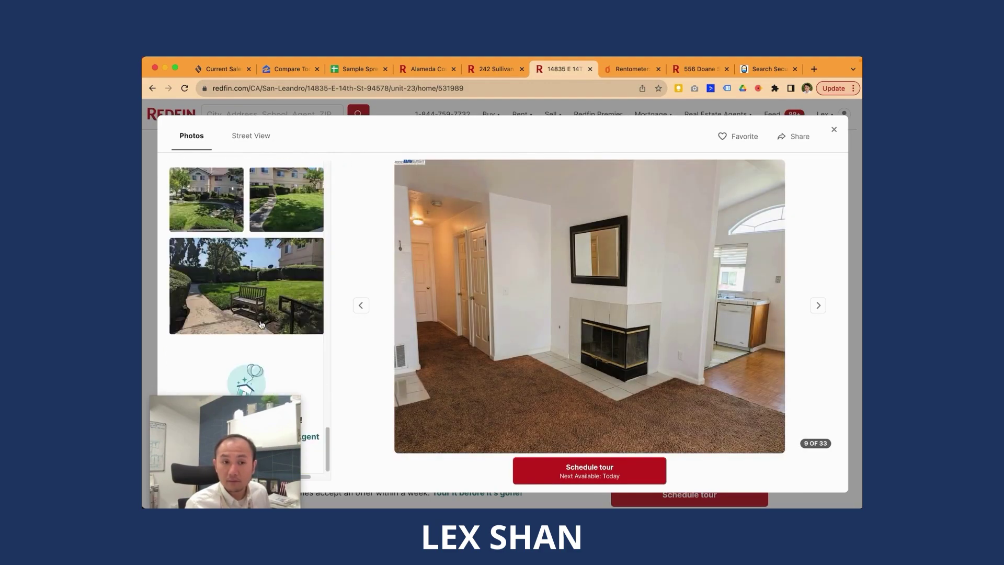
scroll(261, 324, up, 5)
scroll(250, 319, up, 5)
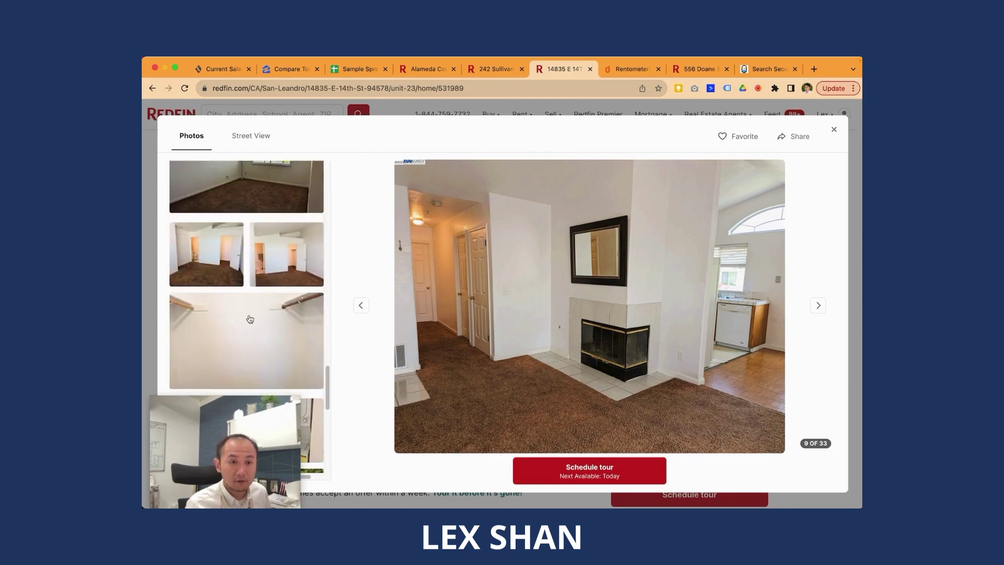
scroll(250, 320, up, 3)
Step: Enter the condo's address in Rentometer without the 'FOR SALE - NEW' prefix, choosing the San Leandro match
click(627, 72)
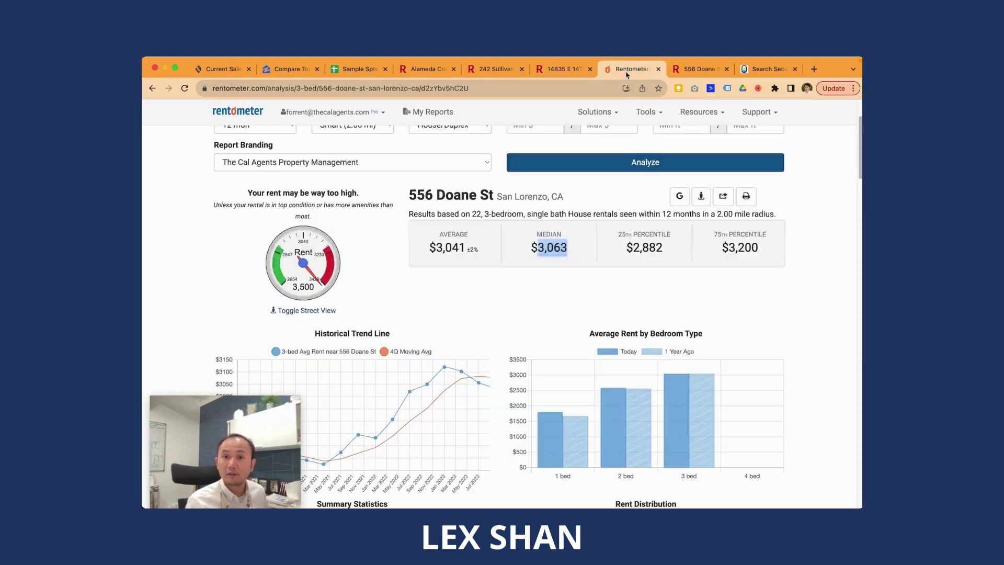
scroll(403, 190, up, 3)
click(355, 187)
key(super+a)
key(super+v)
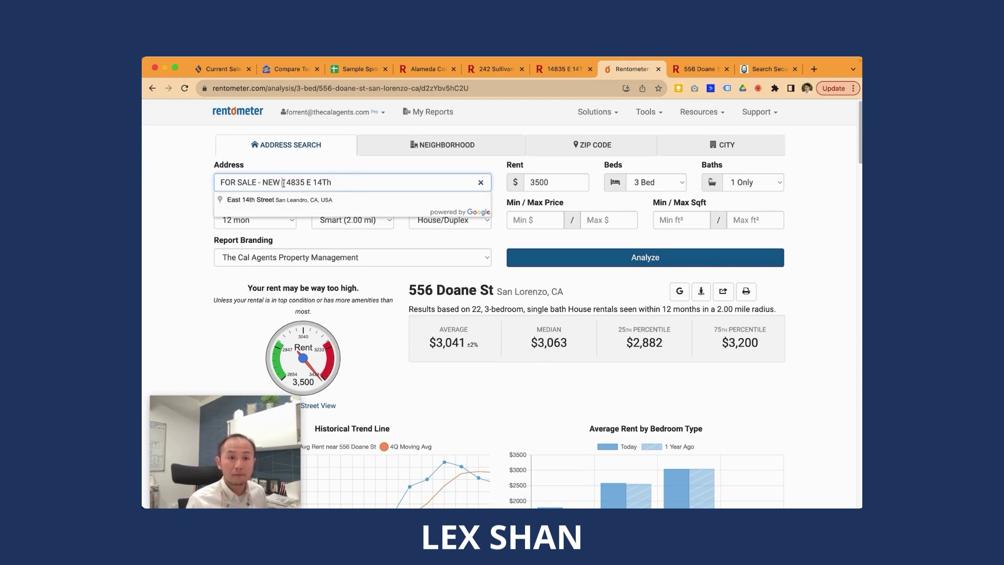
drag(283, 183, 220, 182)
key(BackSpace)
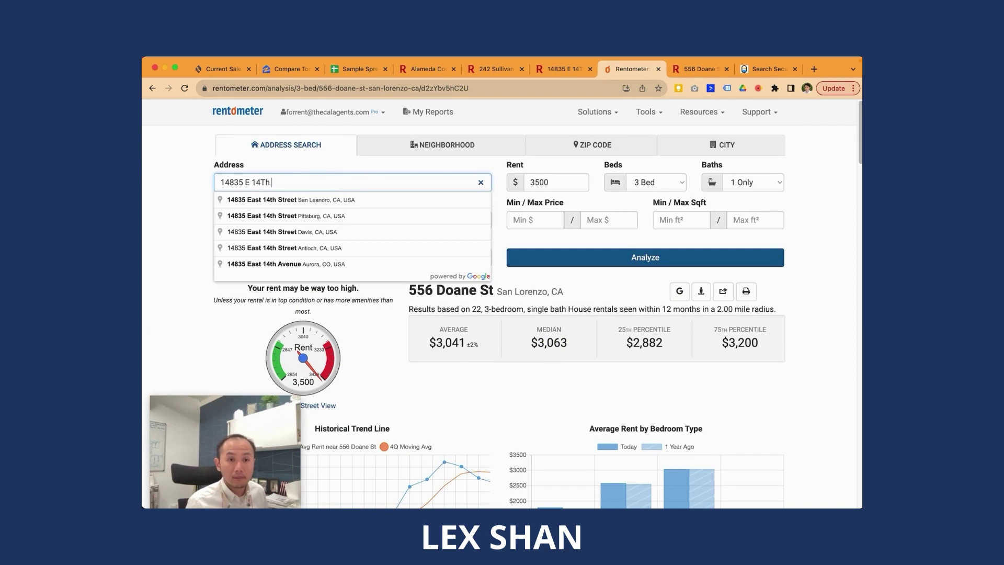
click(296, 199)
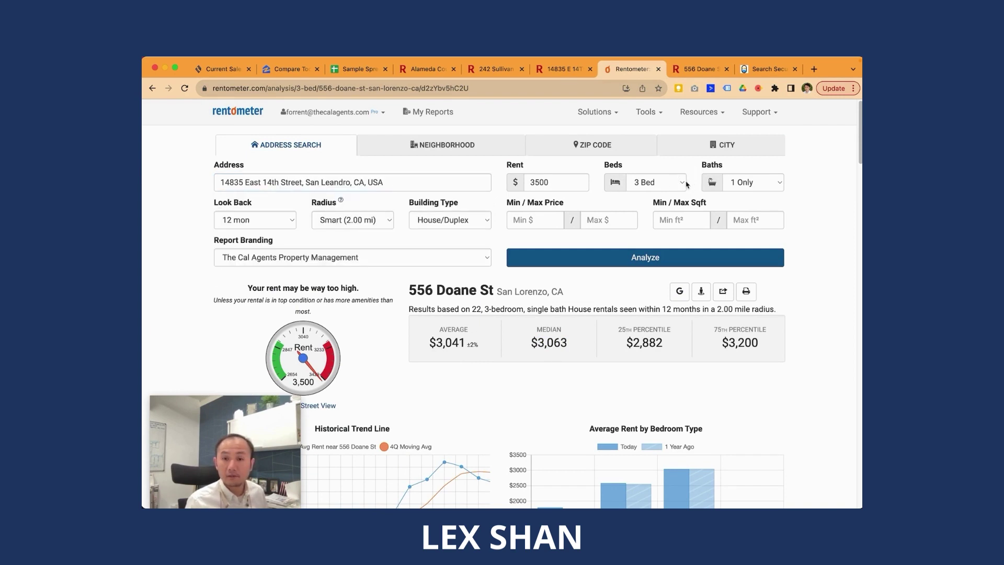
Step: Analyze it as 2 Bed, 1½+ baths at $2,500 rent, giving a $2,622 average
click(637, 183)
click(646, 167)
click(734, 186)
click(748, 195)
drag(570, 182, 387, 183)
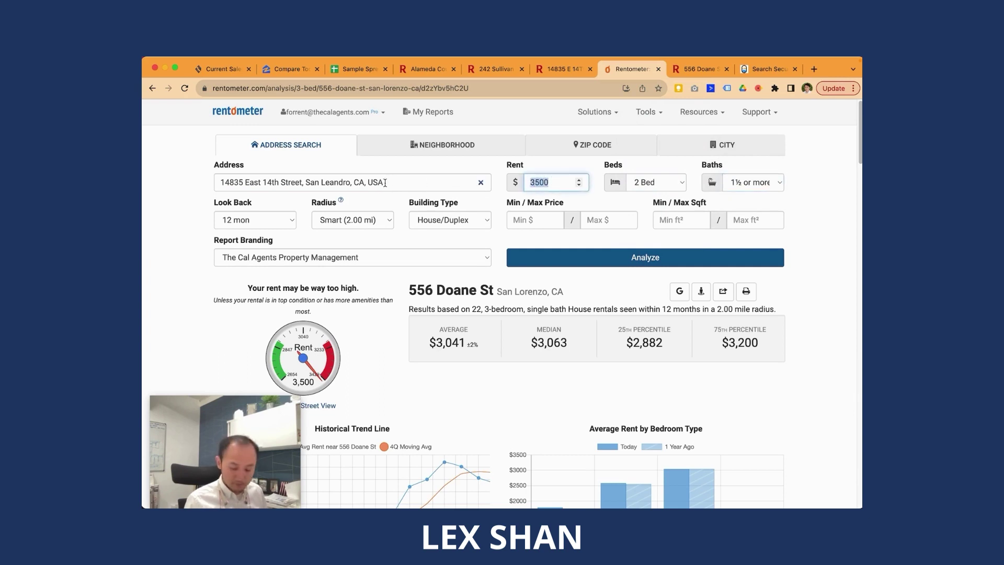
text(2500)
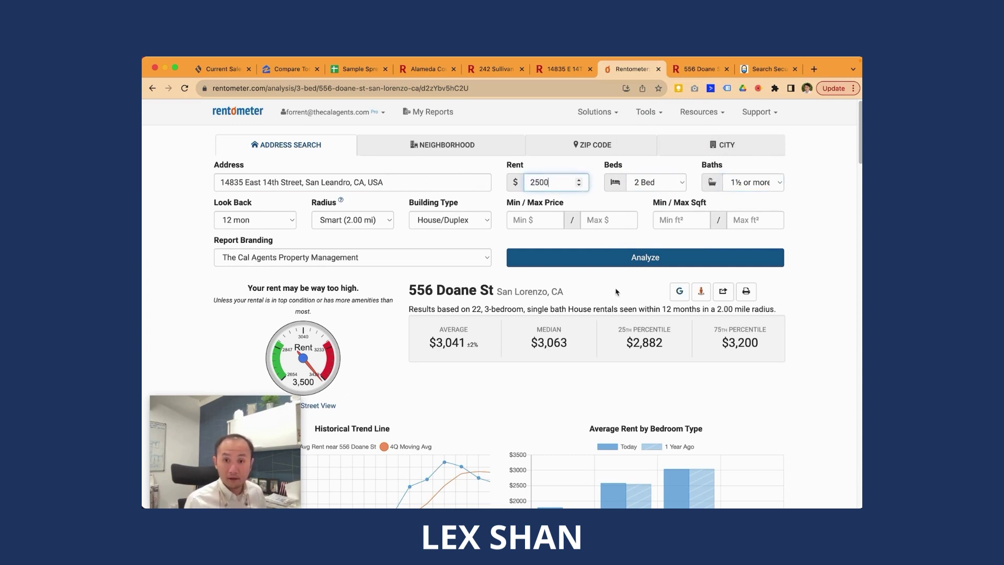
click(615, 262)
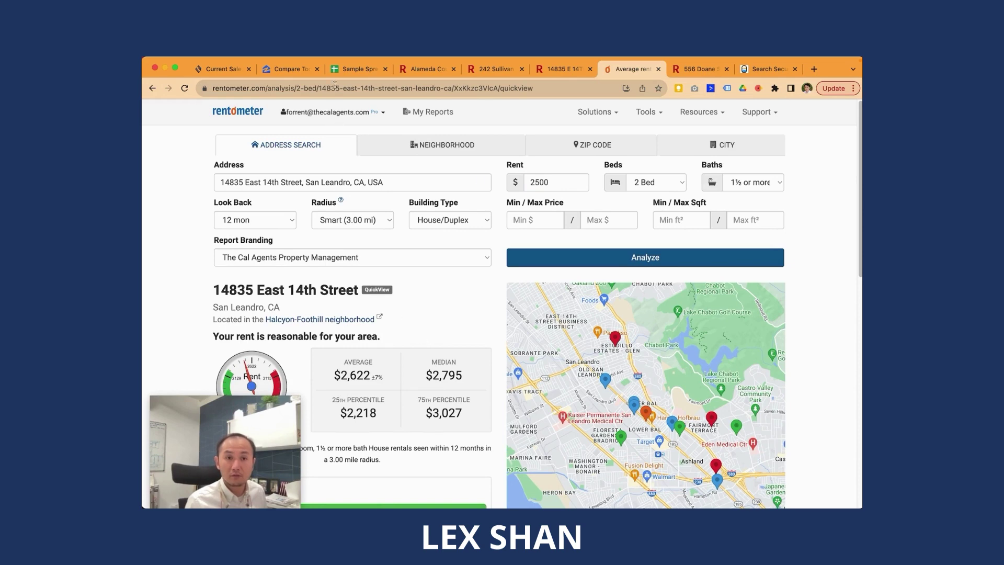
Step: Change the condo rent in I10 to $2,622.00, bringing its cashflow to -$285.92
click(359, 70)
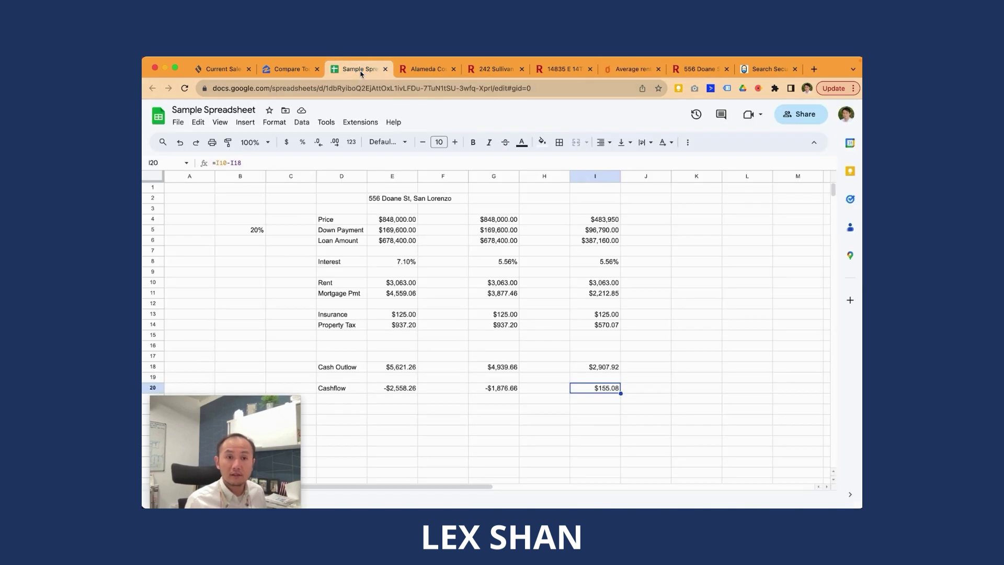
click(606, 289)
click(607, 286)
text(2,6)
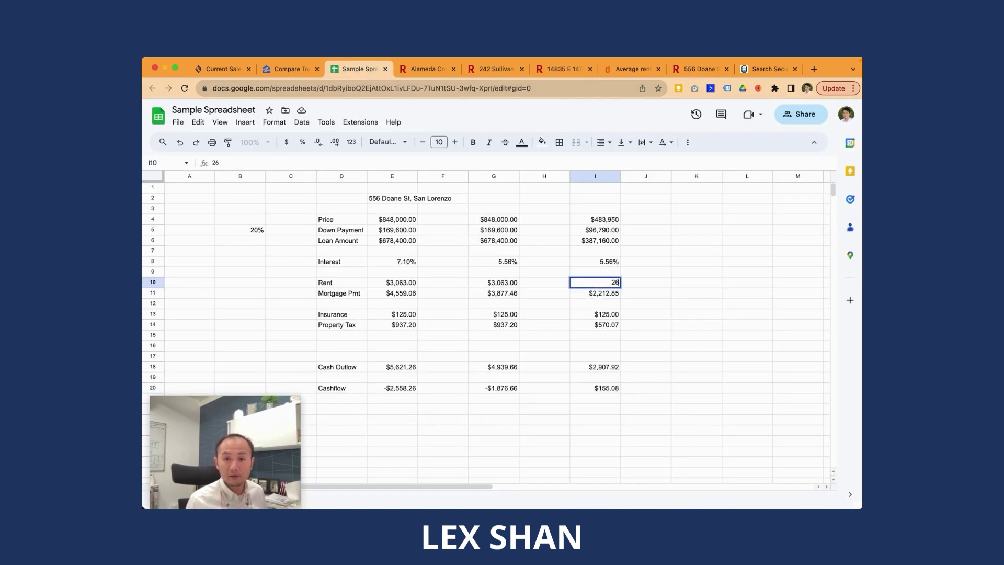
text(22)
key(Return)
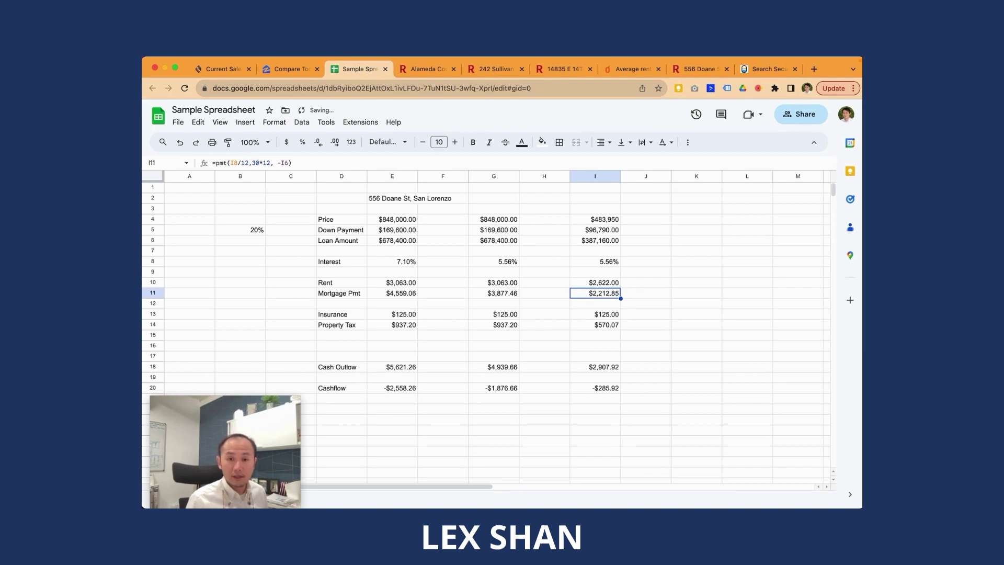
key(Down)
key(Down)
key(Down)
key(Down)
key(Down)
key(Up)
key(Up)
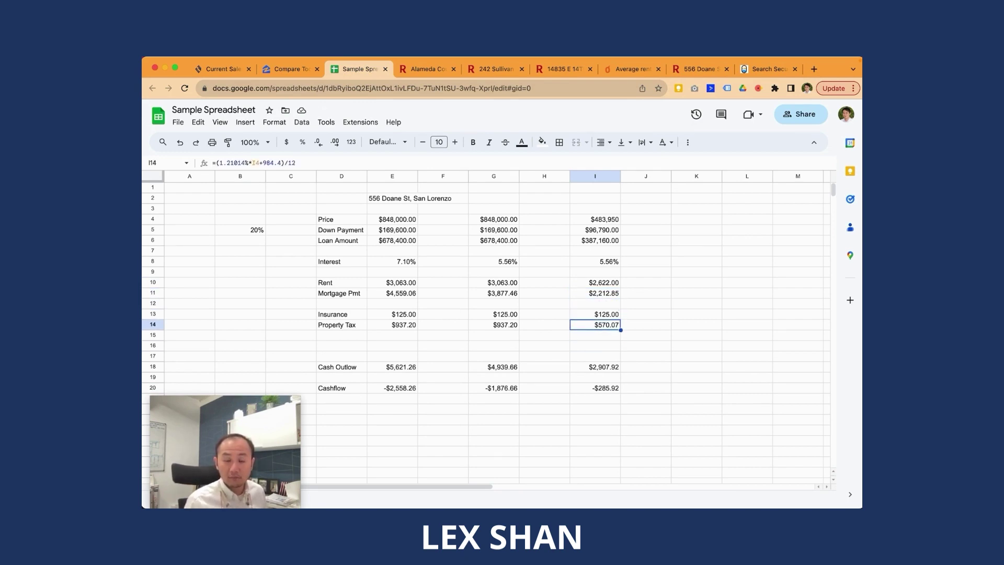
Step: Search the condo's Redfin listing for 'hoa' to read its $260/month dues, then return to the sheet
click(575, 72)
click(834, 129)
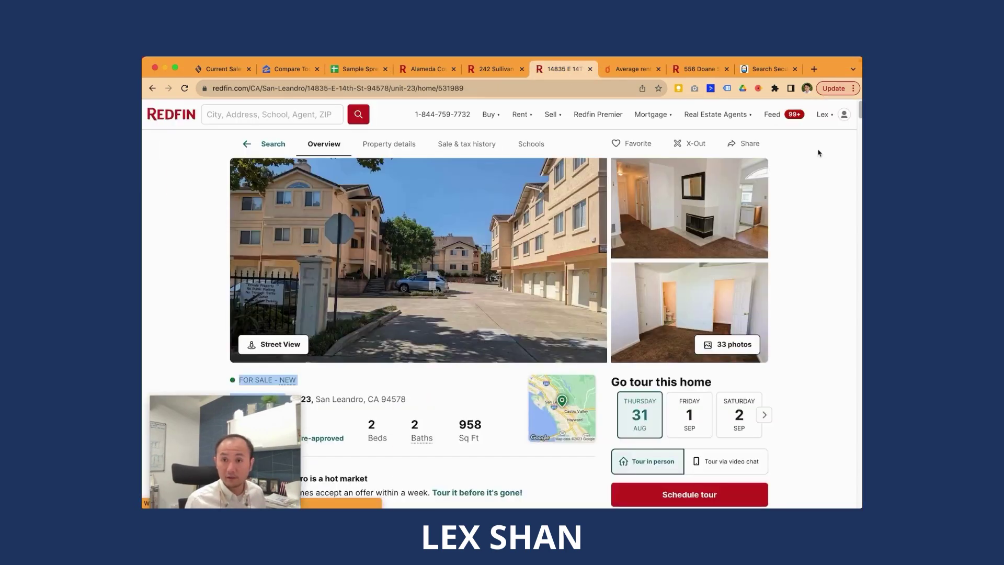
key(super+f)
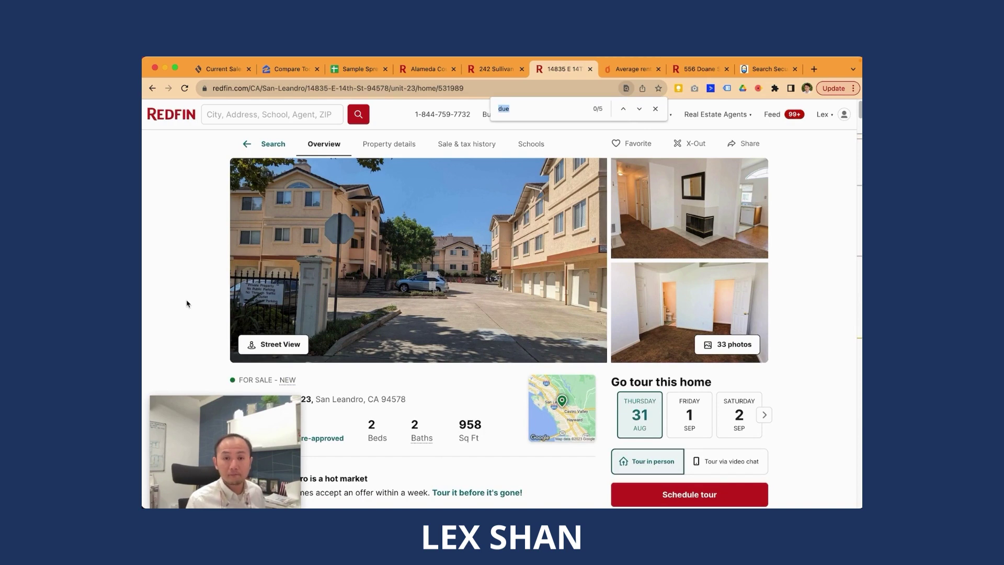
text(hoa)
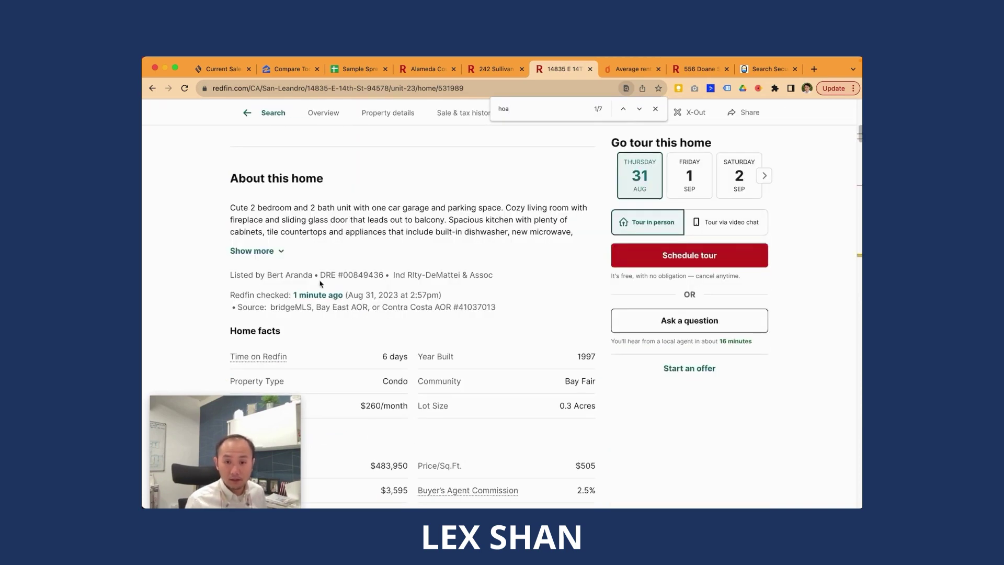
scroll(444, 334, down, 4)
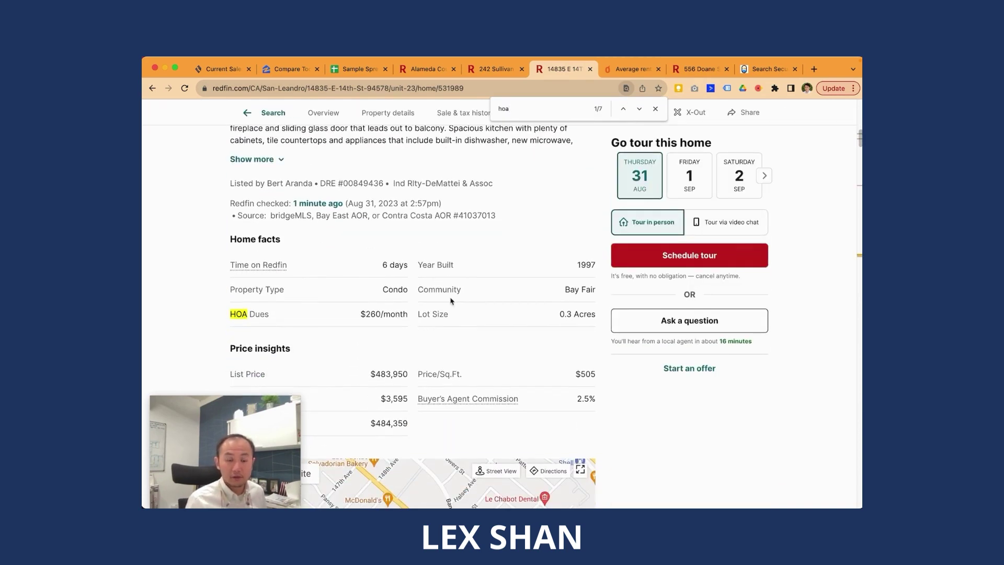
key(super+3)
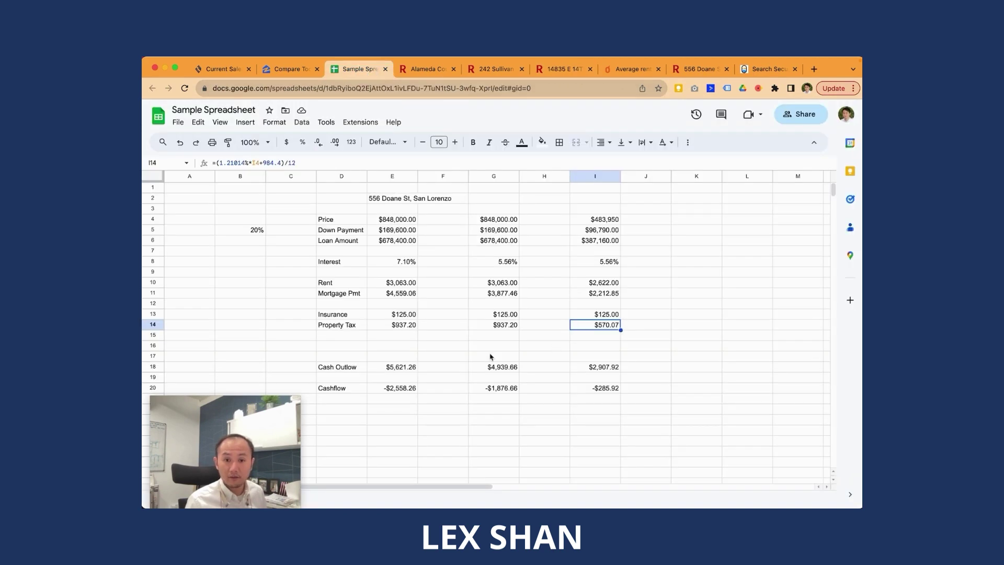
Step: Add an HOA row with $260.00 for the condo, dropping its Cashflow to -$545.92
click(341, 325)
click(346, 335)
text(HOA)
key(Tab)
key(Tab)
key(Tab)
key(Tab)
key(Tab)
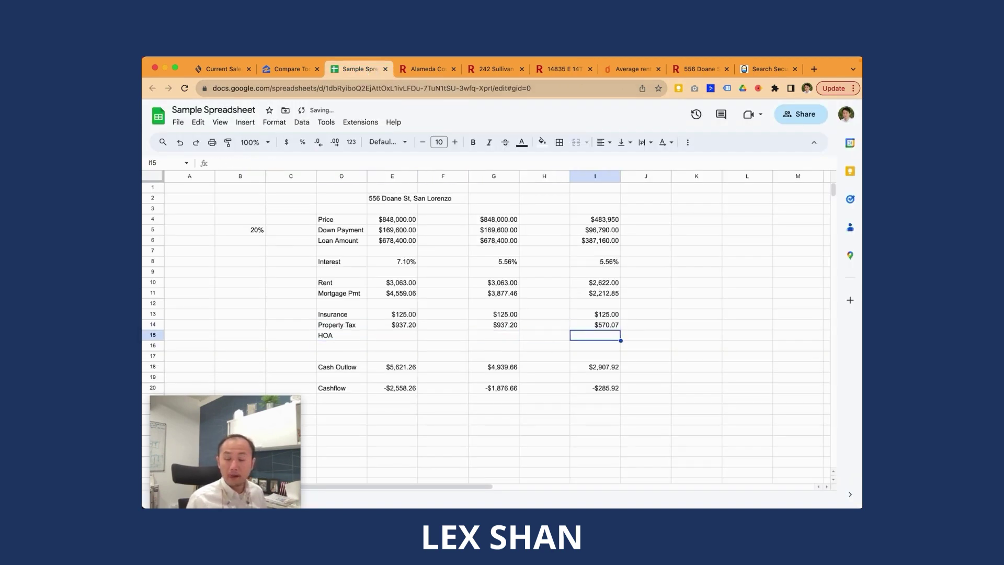
text(260)
key(Return)
key(Down)
key(Down)
key(Down)
key(Down)
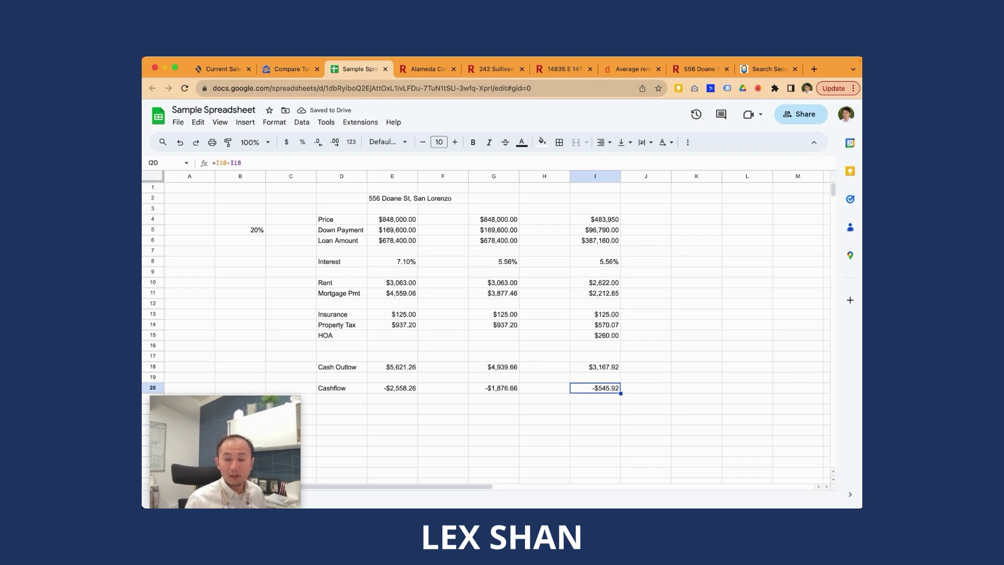
Step: Label the next two rows Vacancy and Repairs
key(Up)
key(Up)
key(Up)
key(Up)
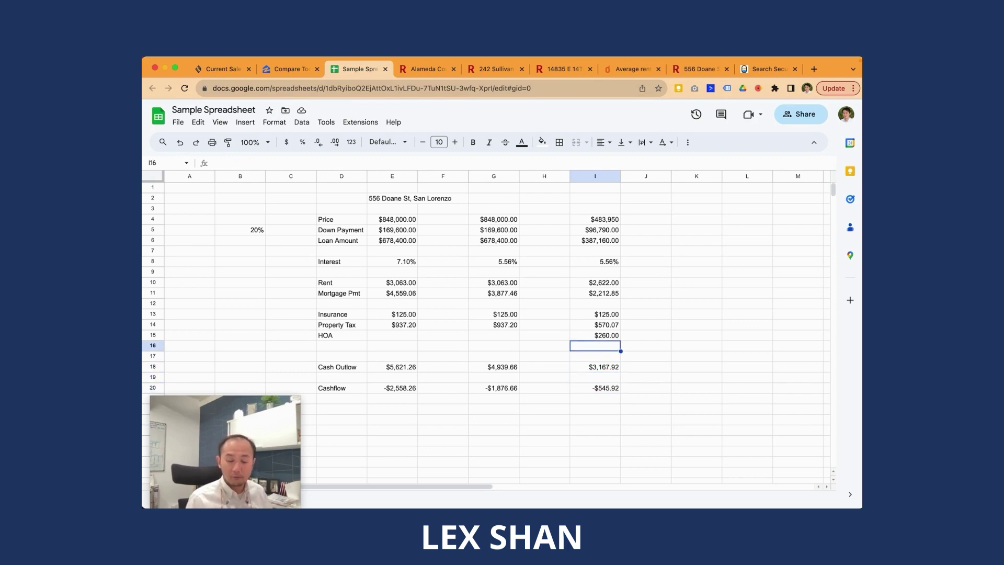
key(Left)
key(Left)
key(Left)
key(Left)
key(Left)
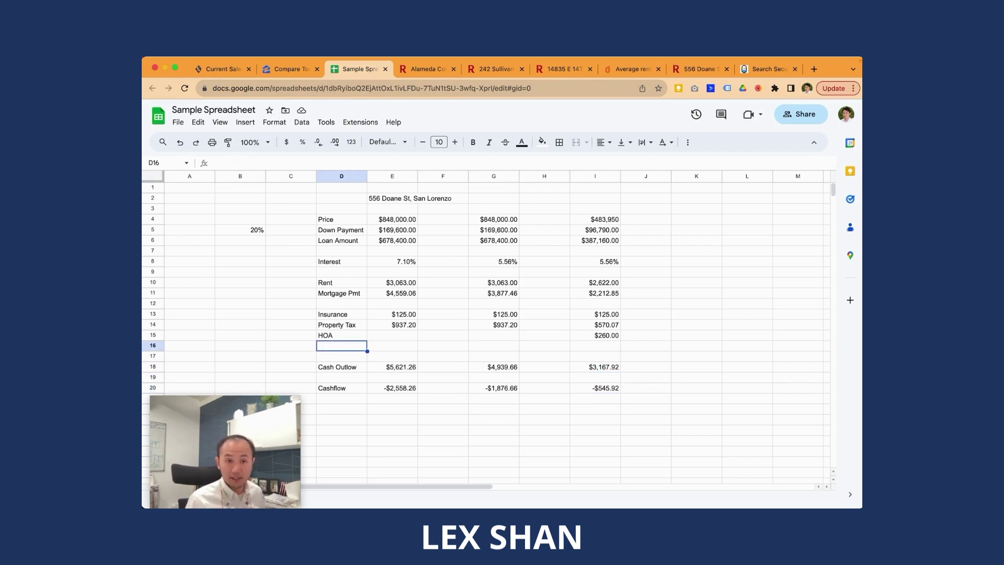
text(Vancy)
key(Up)
key(Down)
key(Right)
key(Left)
text(Van)
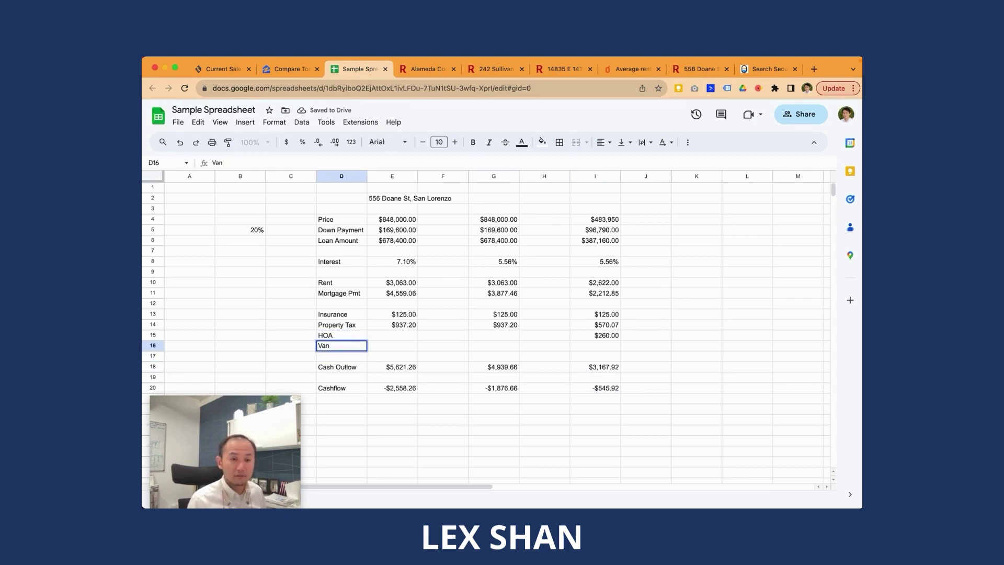
text(aancy)
key(Return)
text(Repairs)
key(Return)
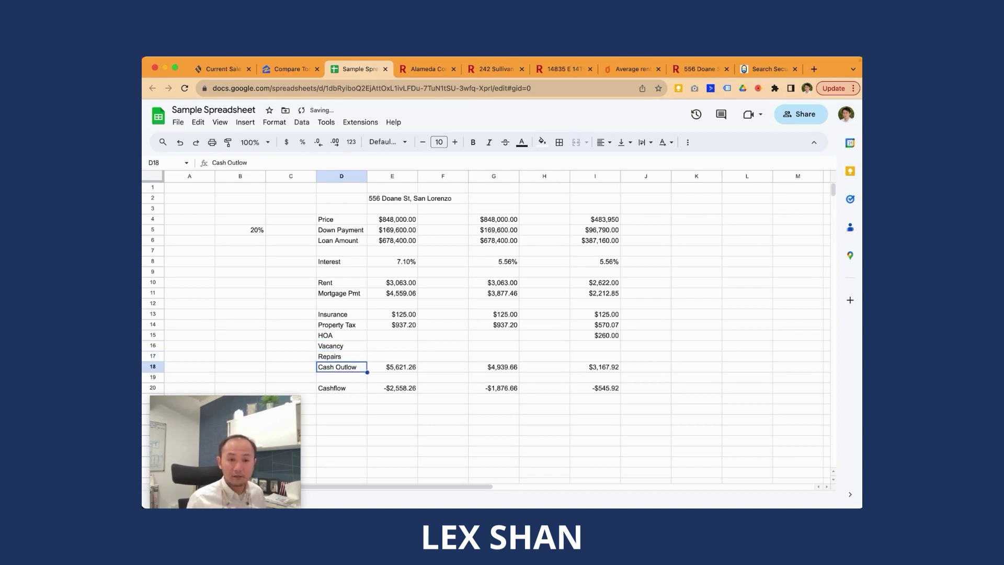
Step: Insert a blank row above the Cash Outlow row
click(153, 367)
right_click(153, 367)
click(208, 184)
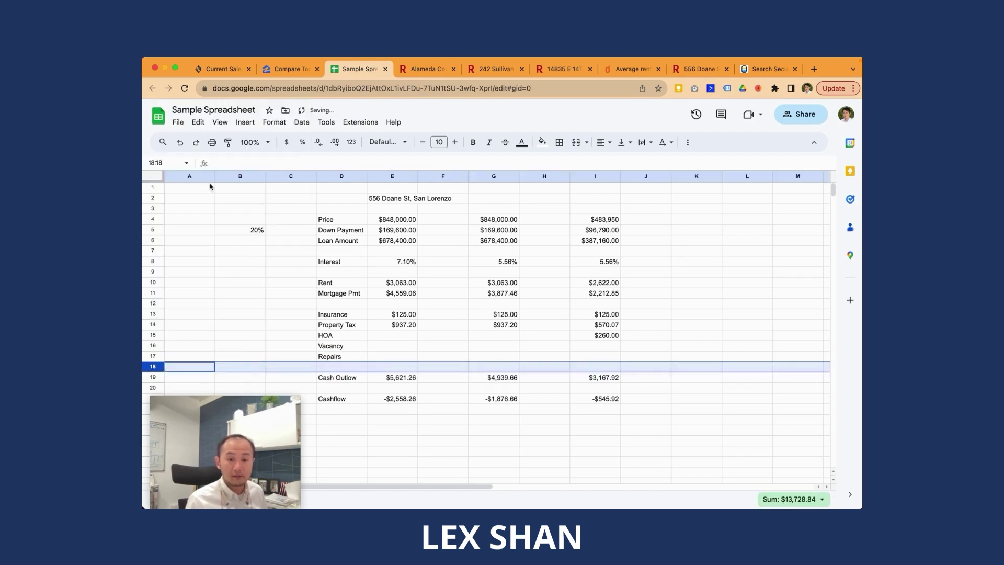
click(568, 349)
click(612, 358)
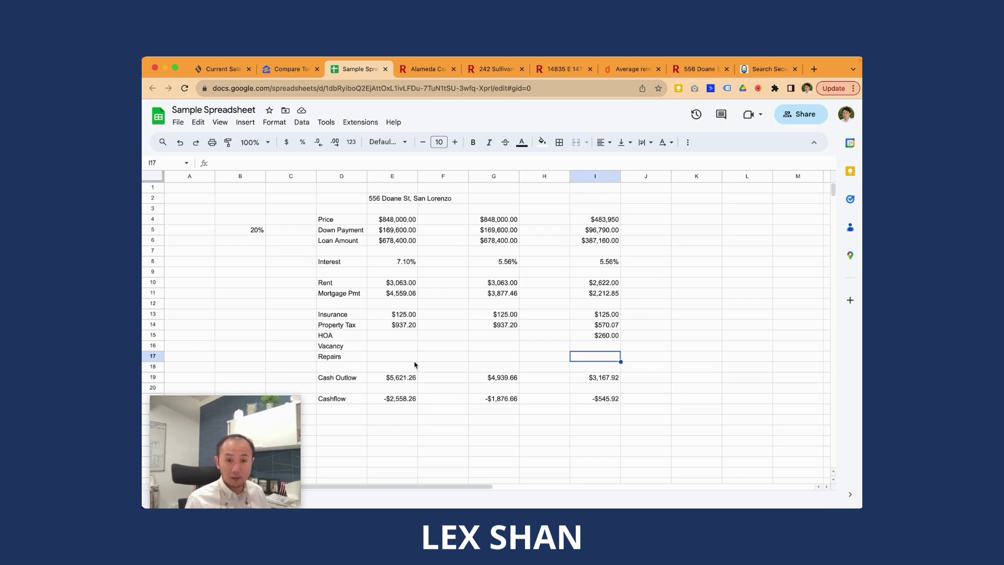
click(390, 362)
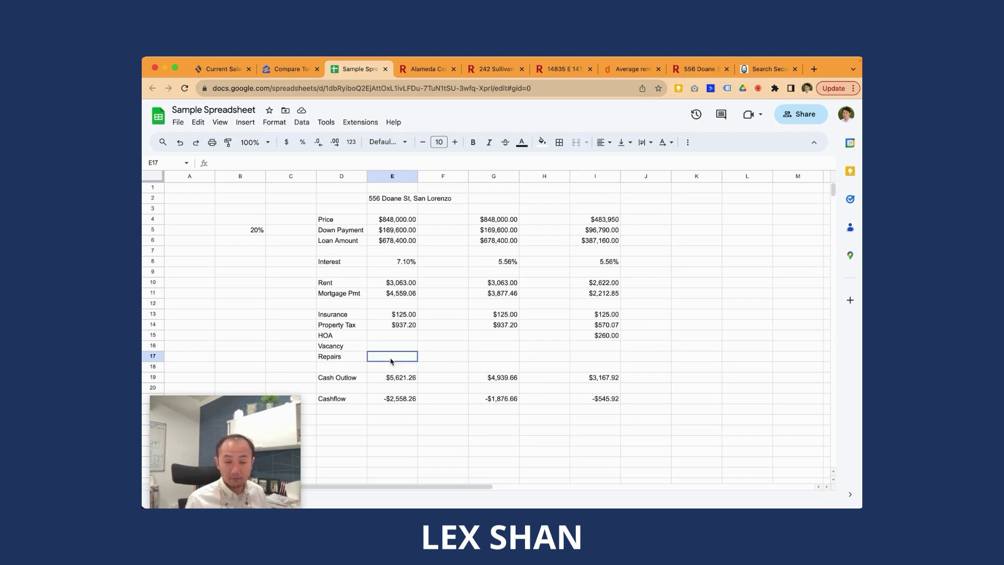
click(357, 366)
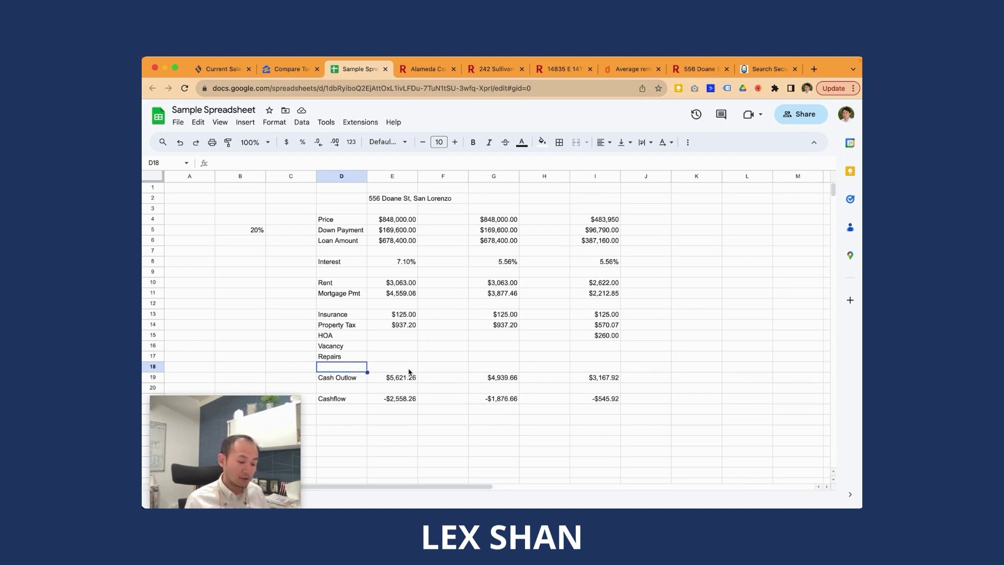
click(409, 369)
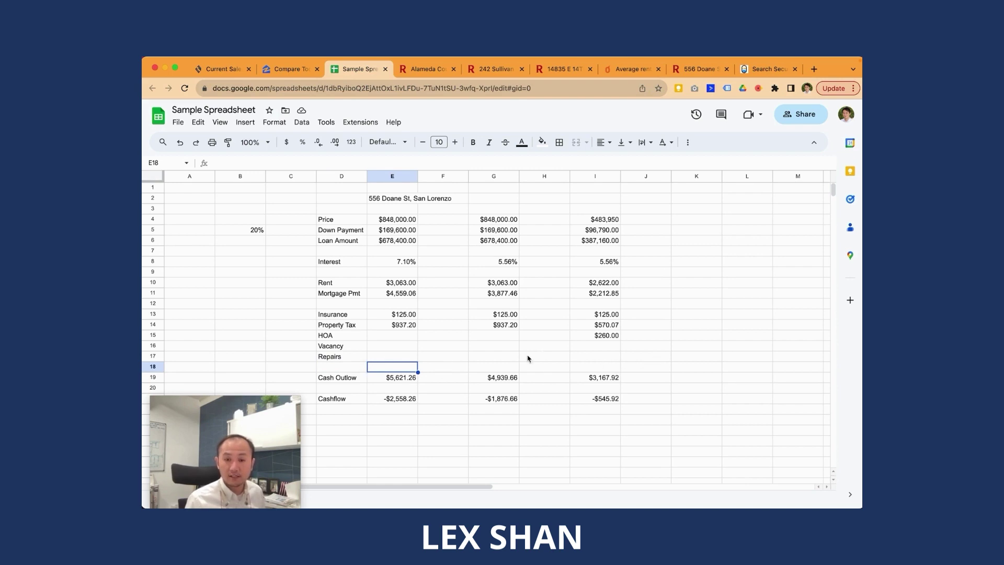
click(387, 359)
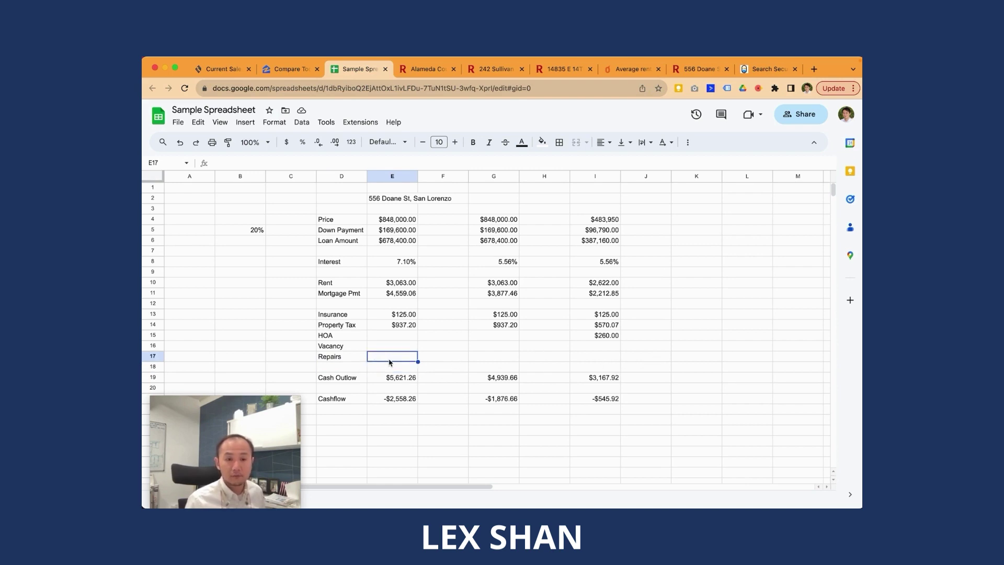
Step: Enter Vacancy as =5%*E10 and Repairs as $100.00 in the house column
key(Up)
text(=5%*)
key(Up)
key(Up)
key(Up)
key(Up)
key(Up)
key(Up)
key(Up)
key(Up)
key(Down)
key(Down)
key(Return)
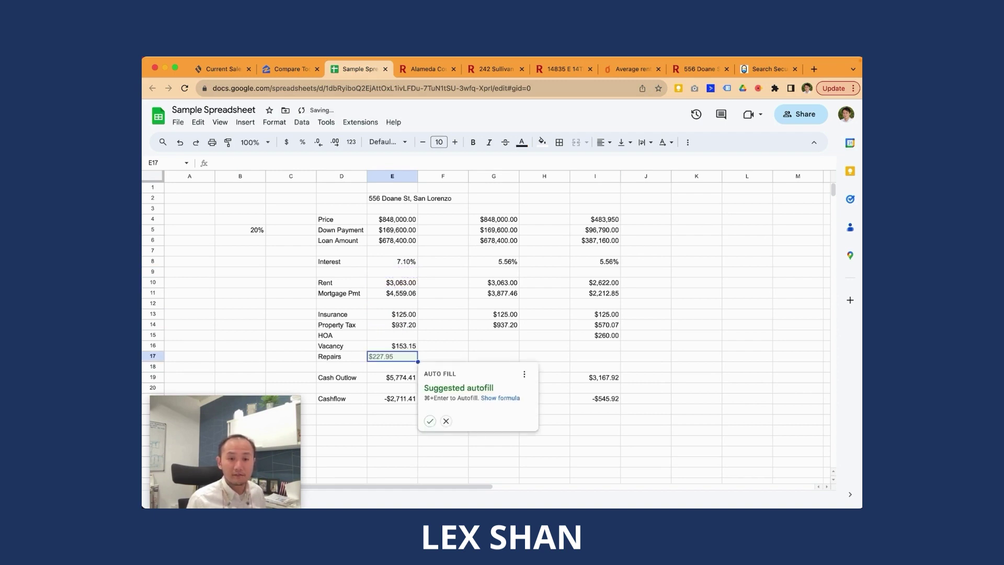
text(100)
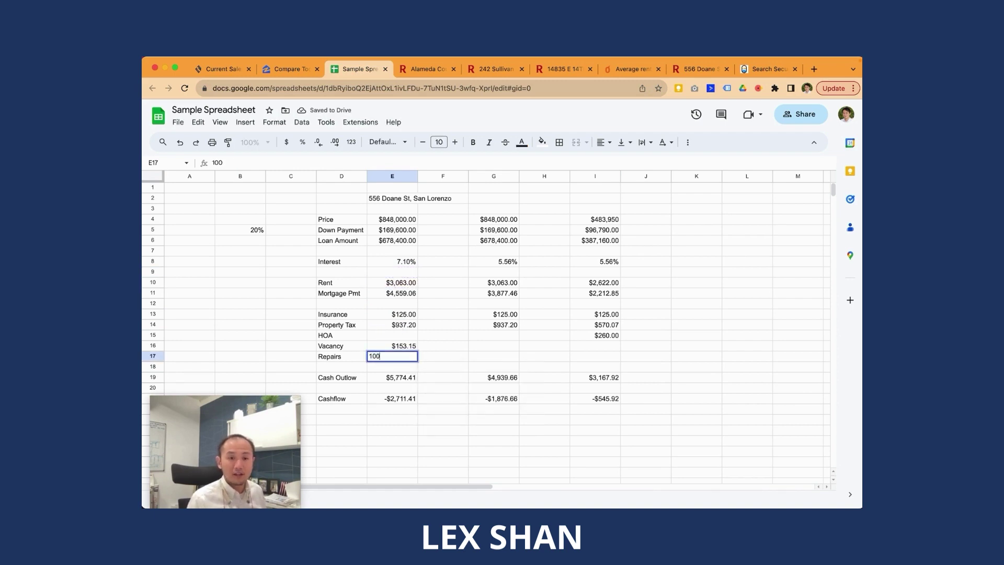
key(Return)
key(Up)
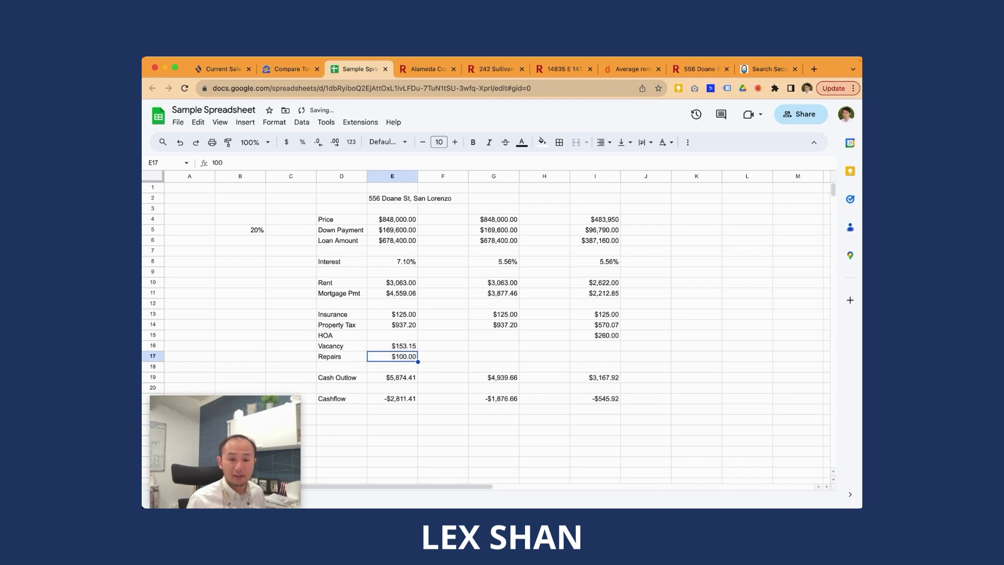
Step: Copy the Vacancy and Repairs values into columns G and I
key(shift+Up)
key(super+c)
click(493, 346)
key(super+v)
click(595, 346)
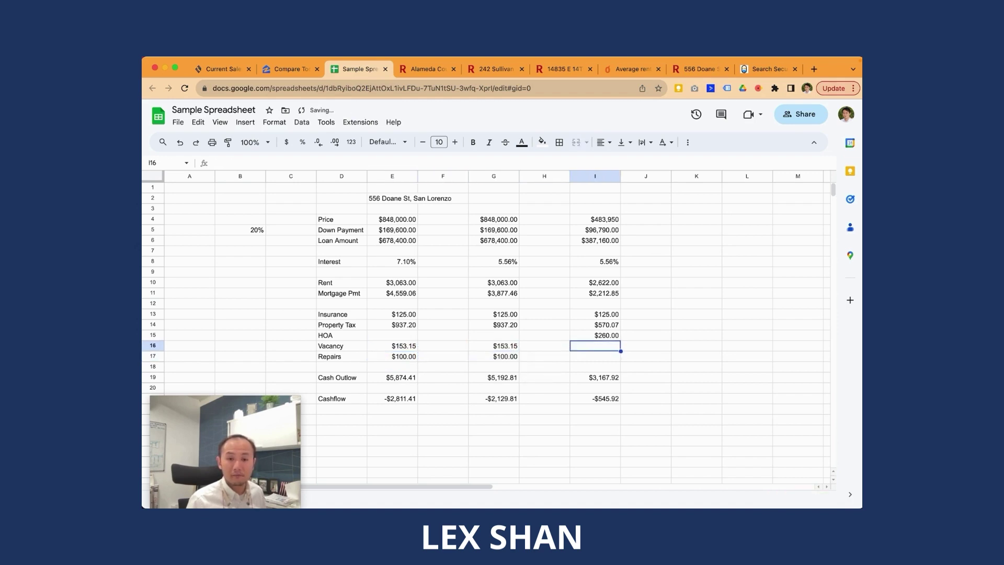
key(super+v)
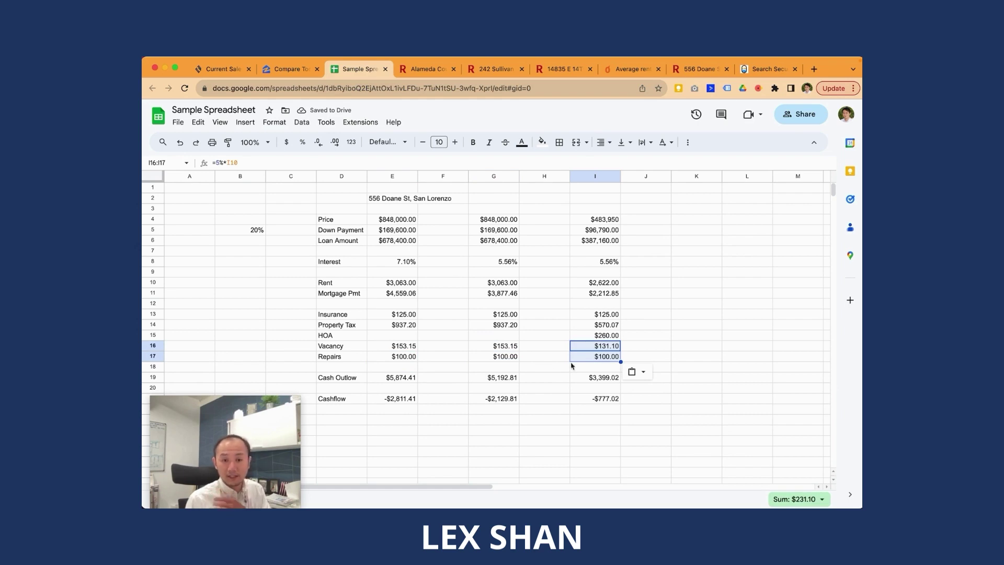
Step: Review the Cashflow formulas, now -$2,811.41, -$2,129.81 and -$777.02
click(608, 402)
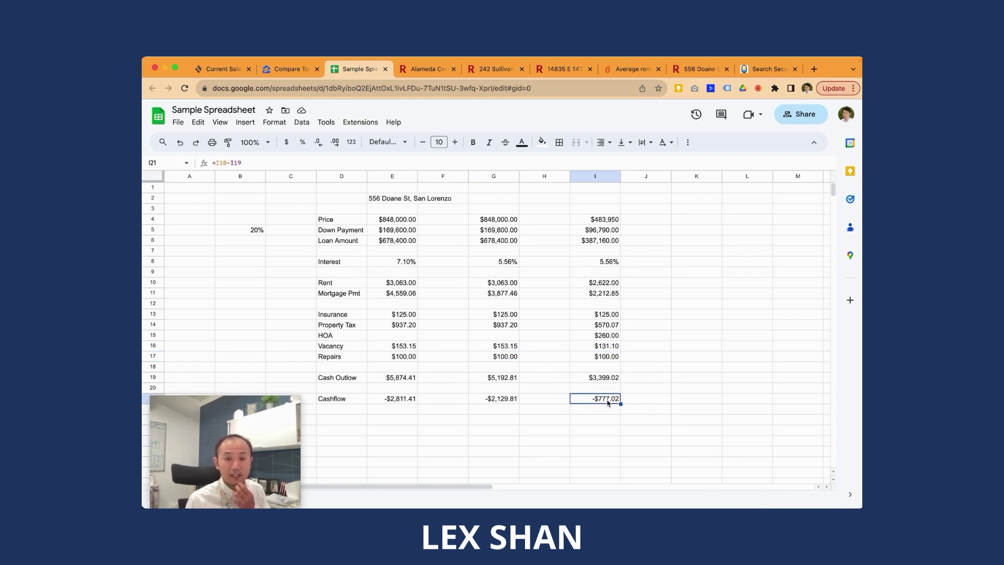
click(410, 401)
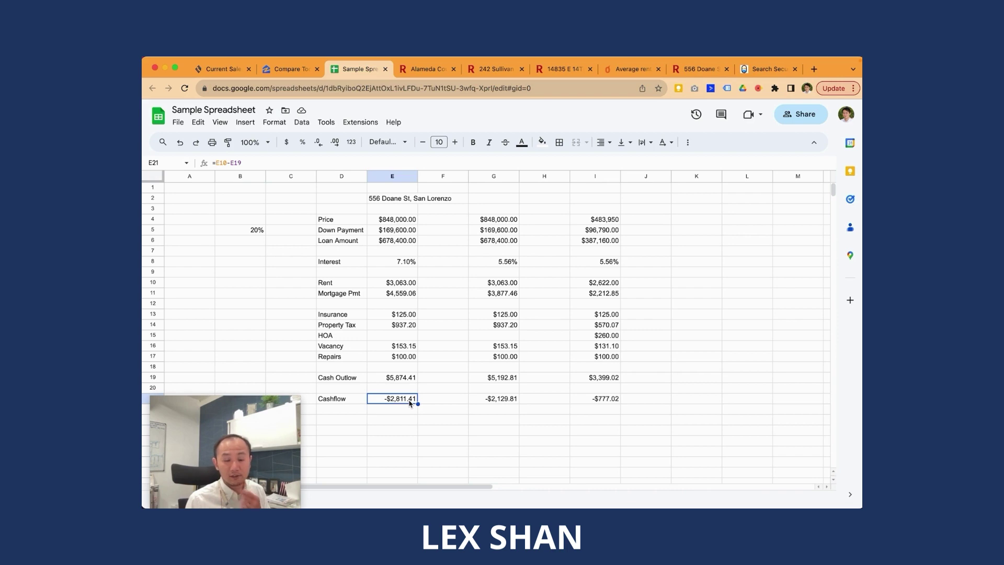
click(510, 403)
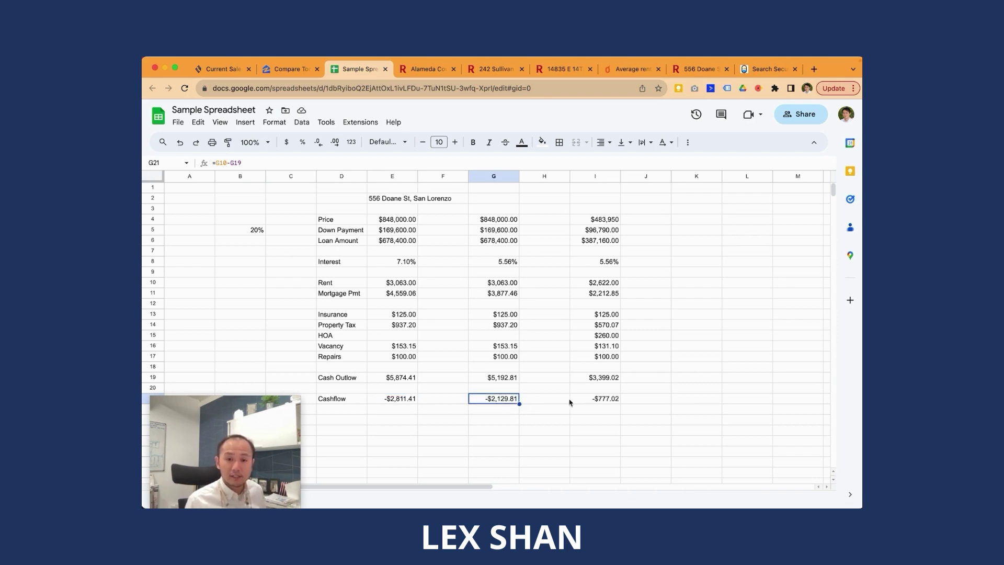
click(597, 263)
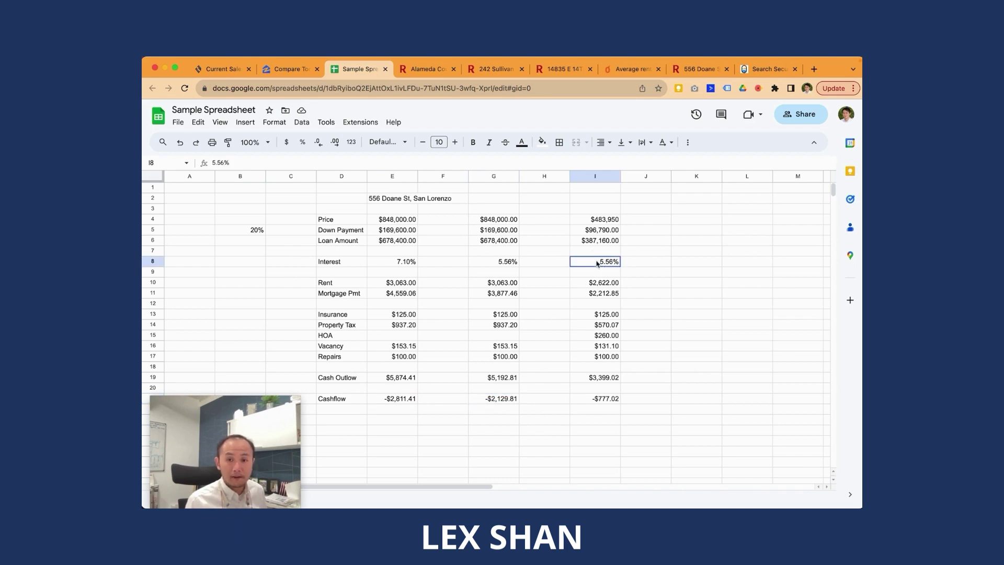
Step: Insert two empty columns before G and paste a copy of condo column K into G
right_click(488, 179)
click(506, 221)
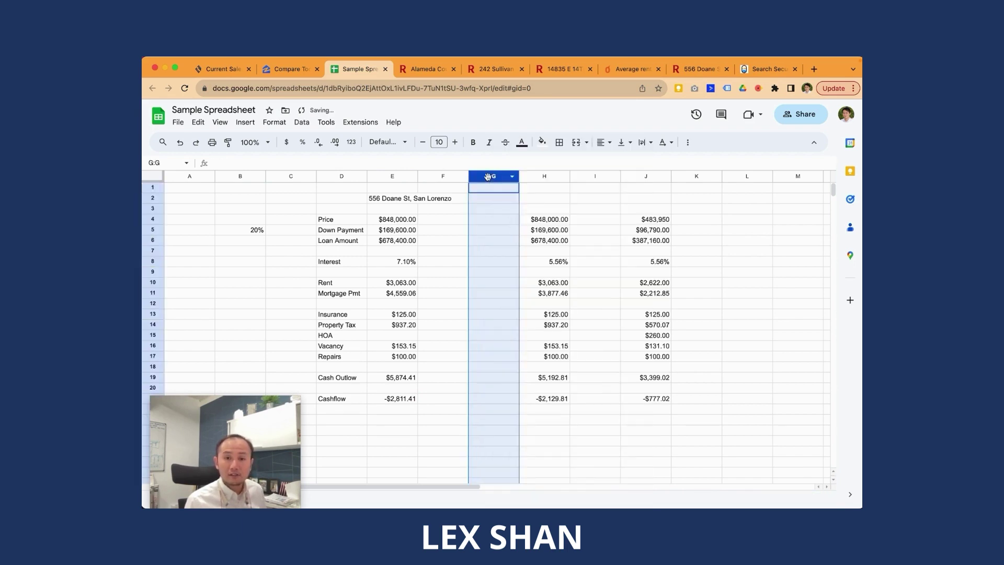
right_click(488, 176)
click(510, 224)
click(494, 240)
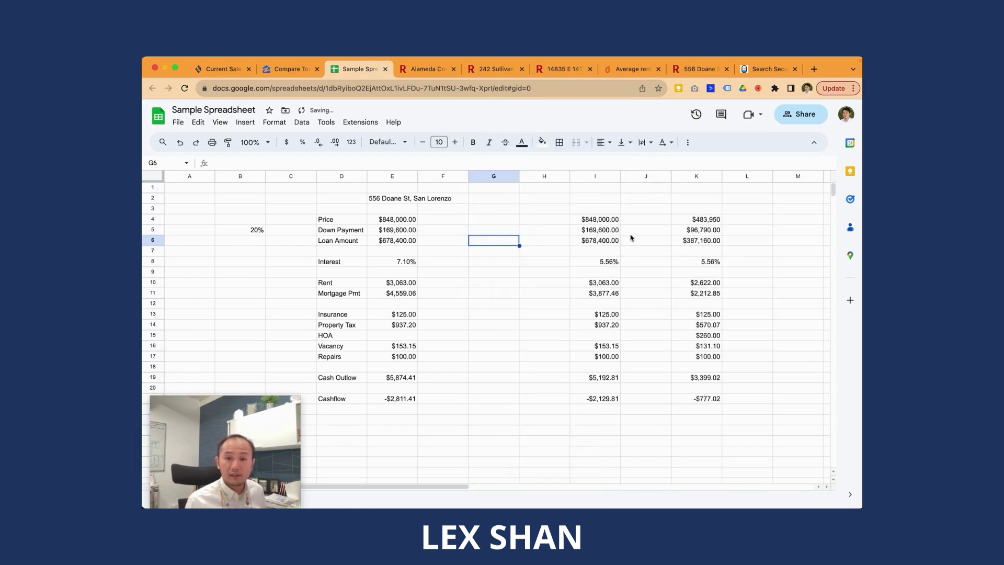
click(695, 176)
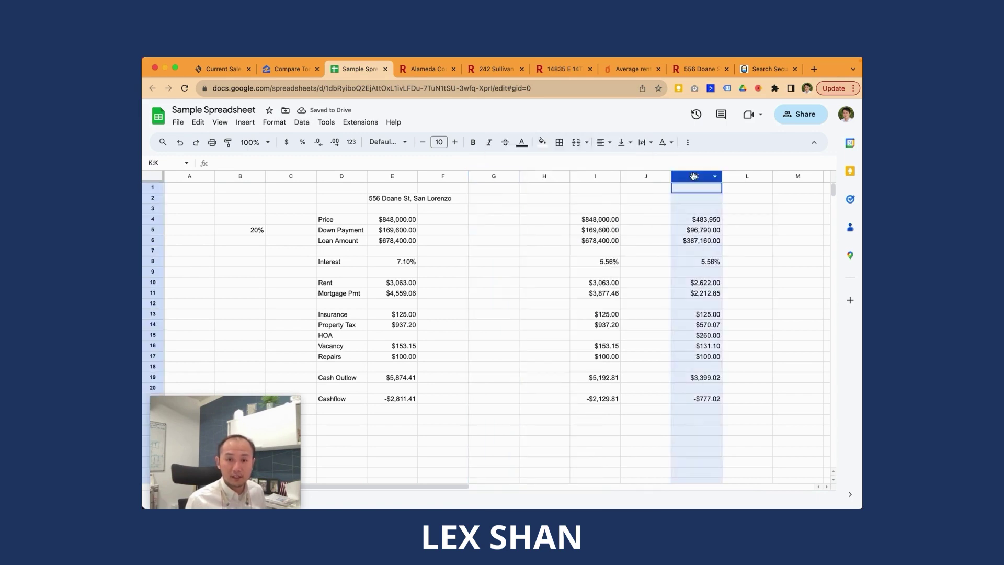
key(super+c)
click(494, 176)
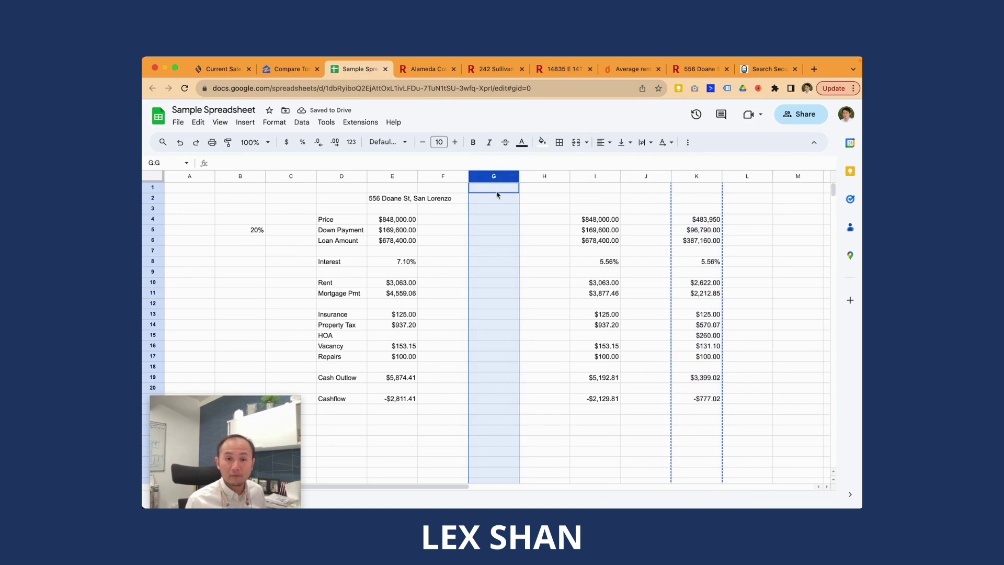
key(super+v)
click(508, 209)
Step: Set the new condo column's interest in G8 to 7.10%, giving a -$1,166.01 cashflow
click(511, 262)
text(7)
key(Return)
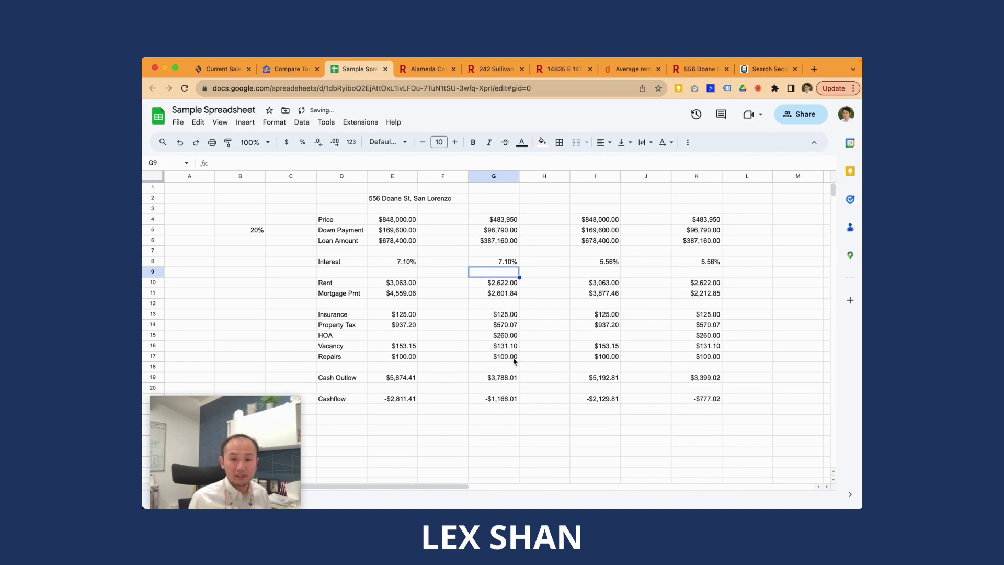
click(507, 401)
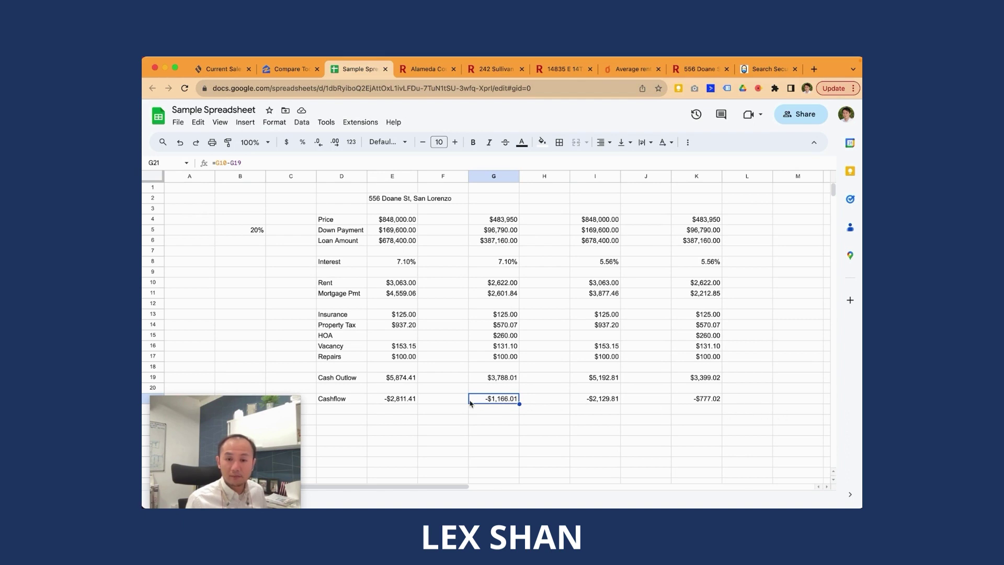
click(401, 401)
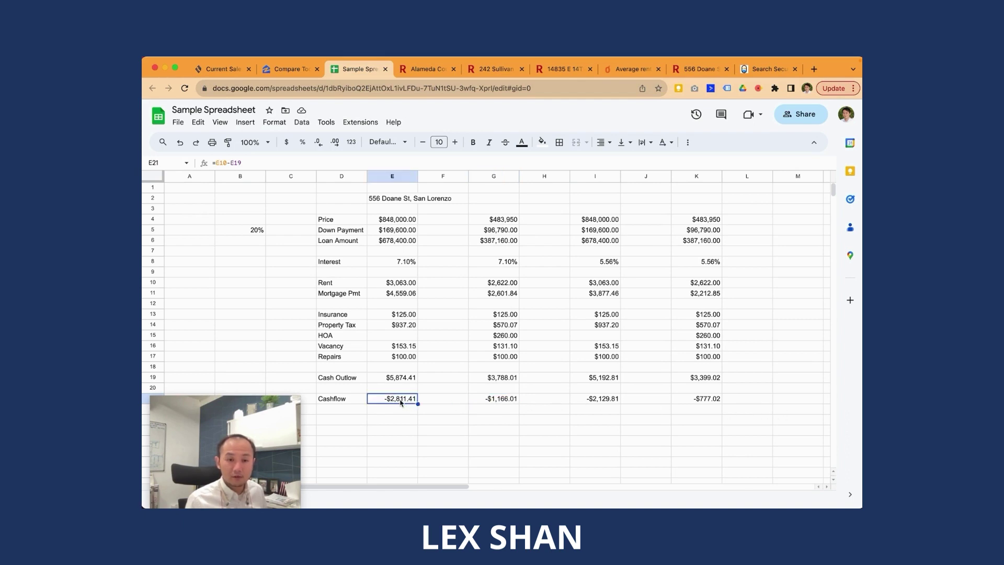
click(393, 217)
shift+click(513, 403)
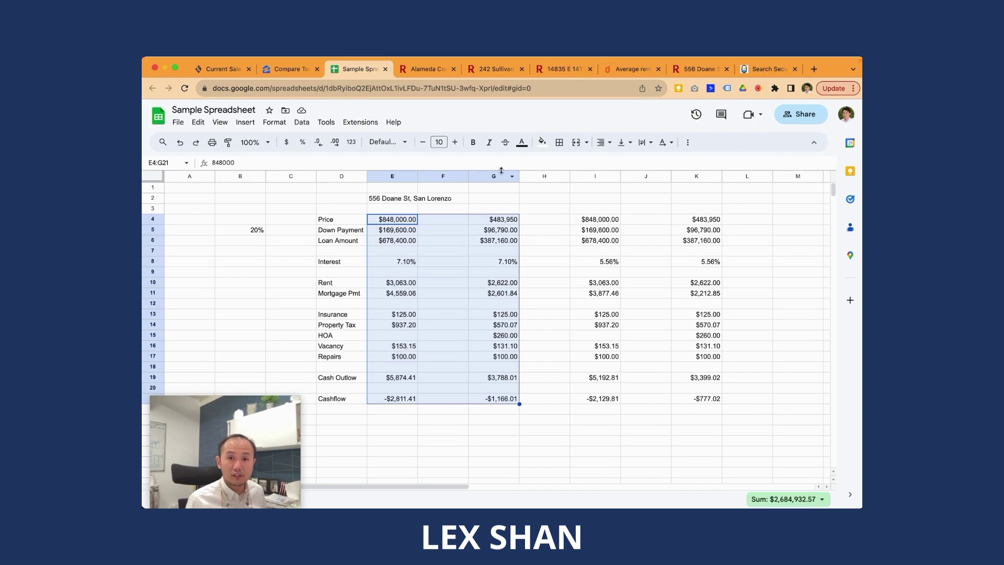
click(543, 141)
click(589, 200)
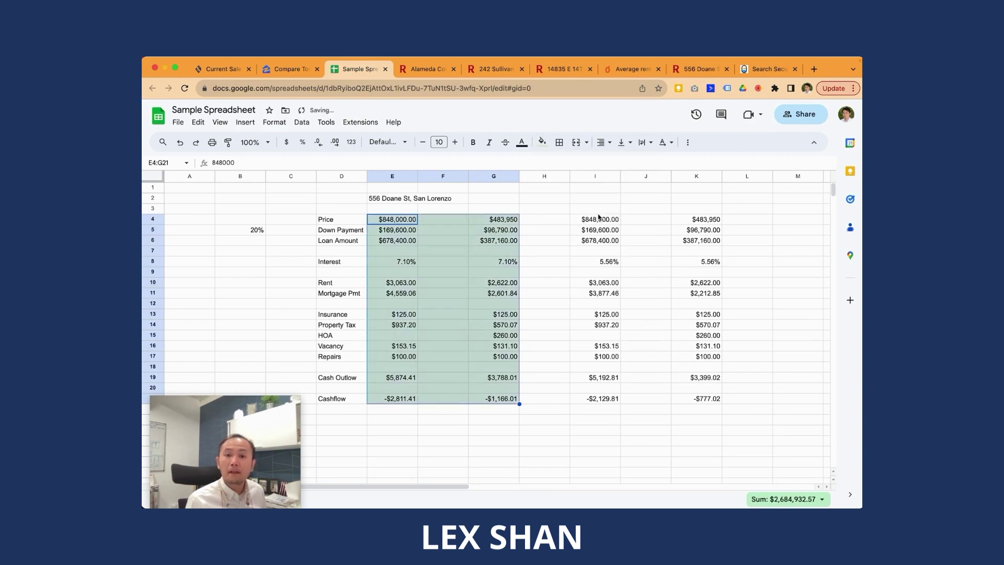
click(596, 219)
shift+click(714, 399)
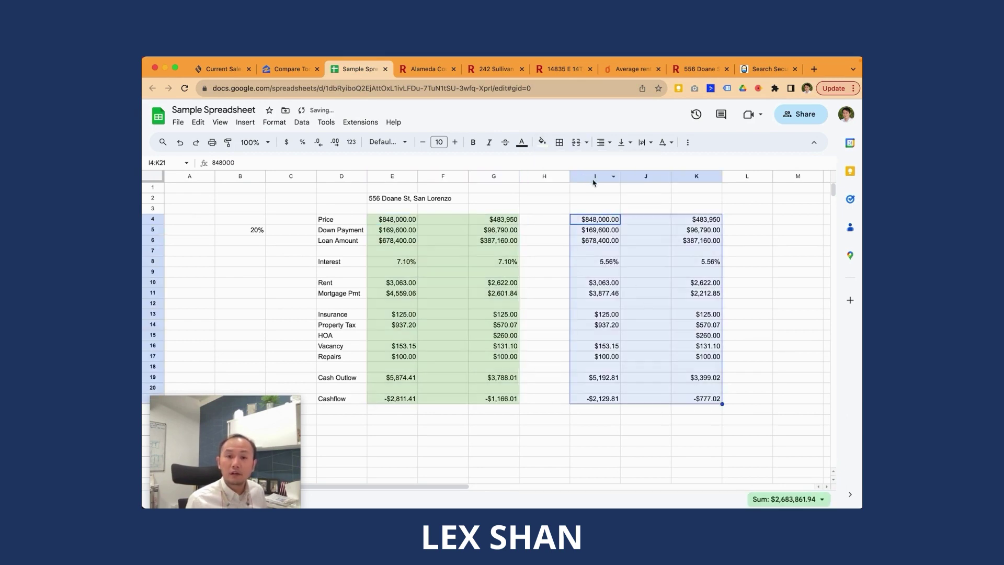
click(543, 142)
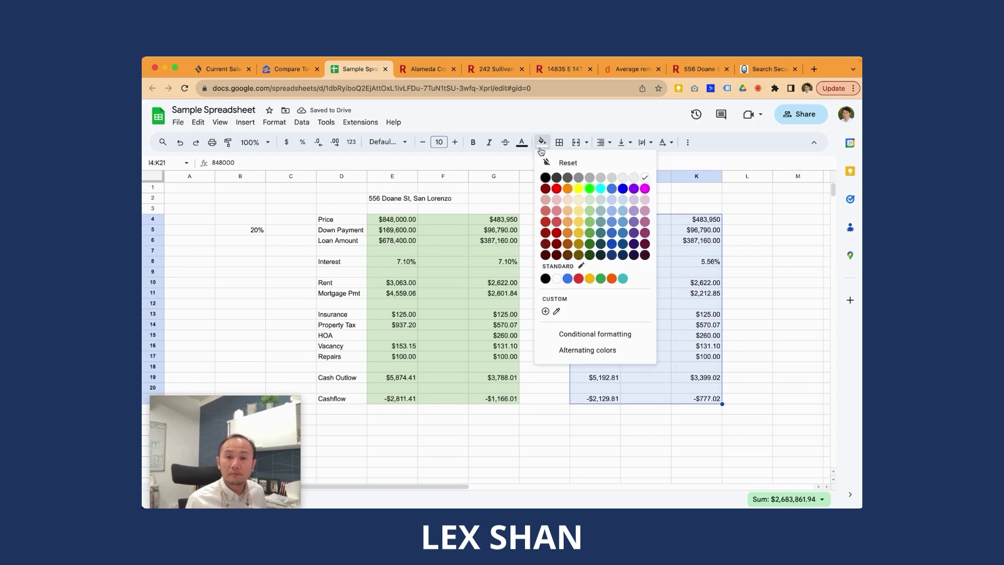
click(578, 200)
click(702, 230)
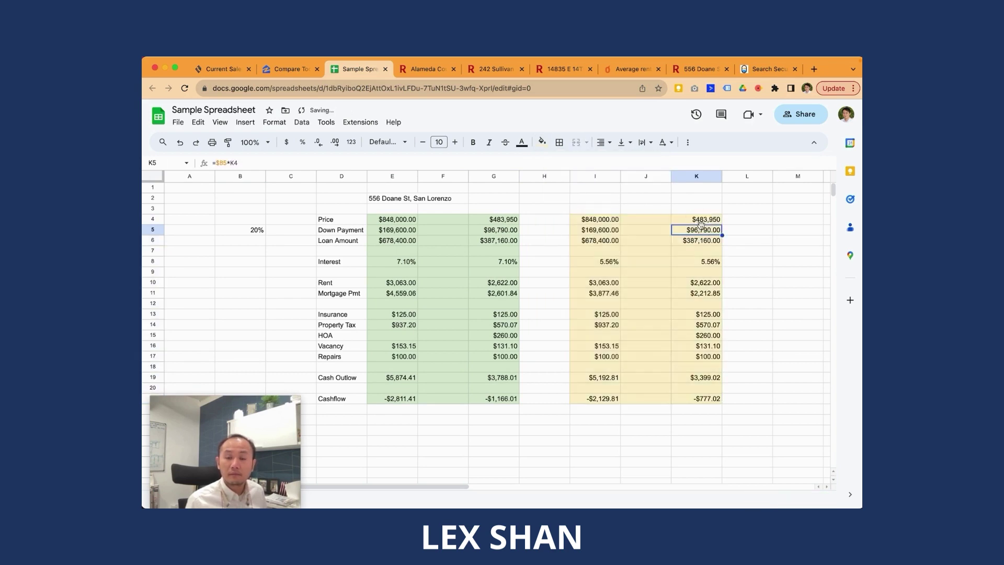
click(662, 178)
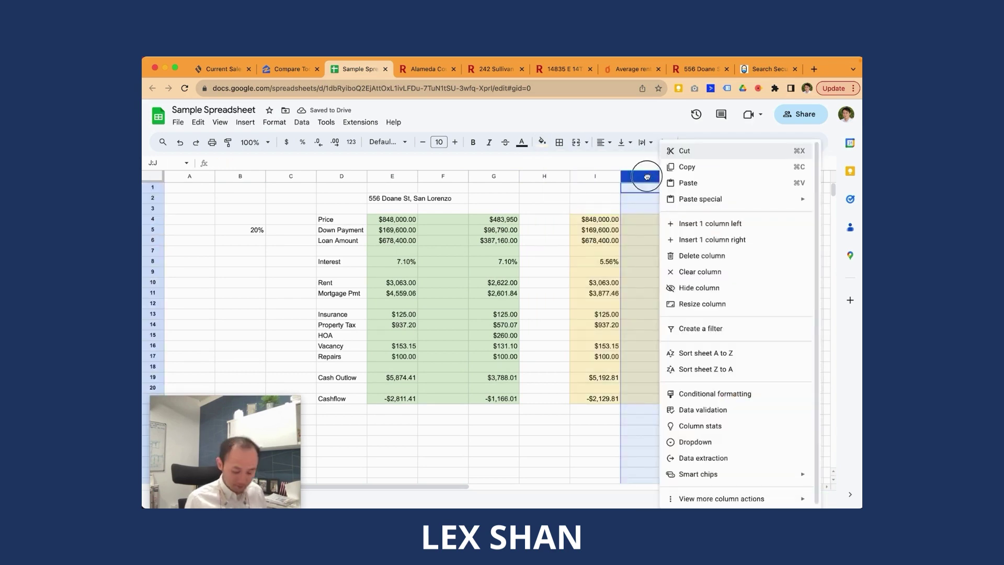
click(649, 181)
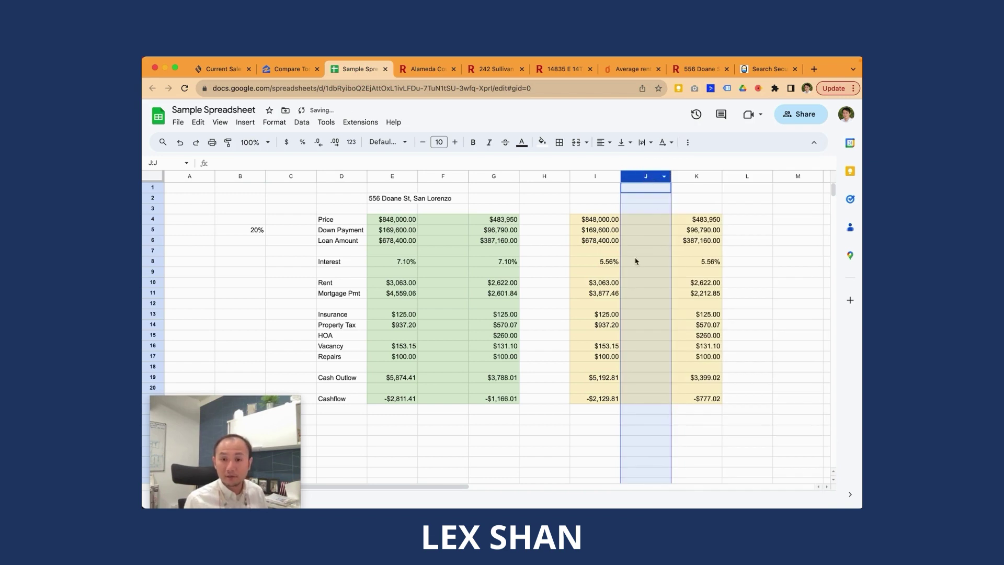
click(689, 261)
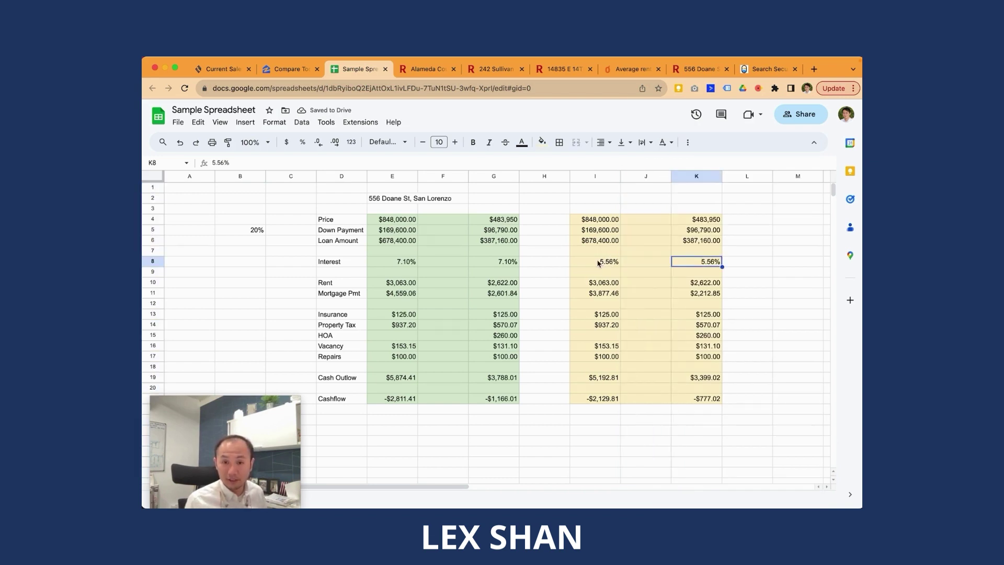
click(620, 222)
click(705, 220)
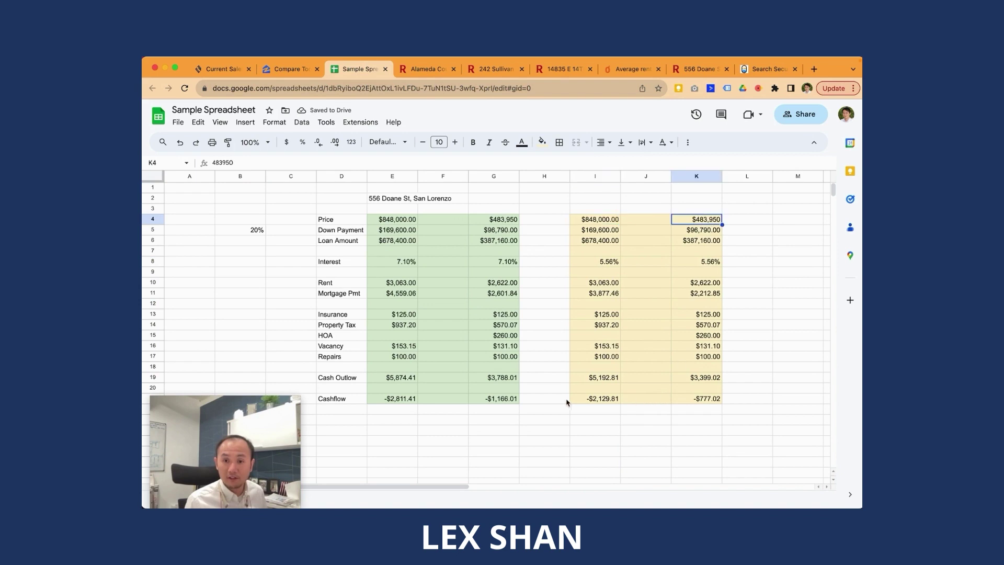
click(590, 401)
click(697, 399)
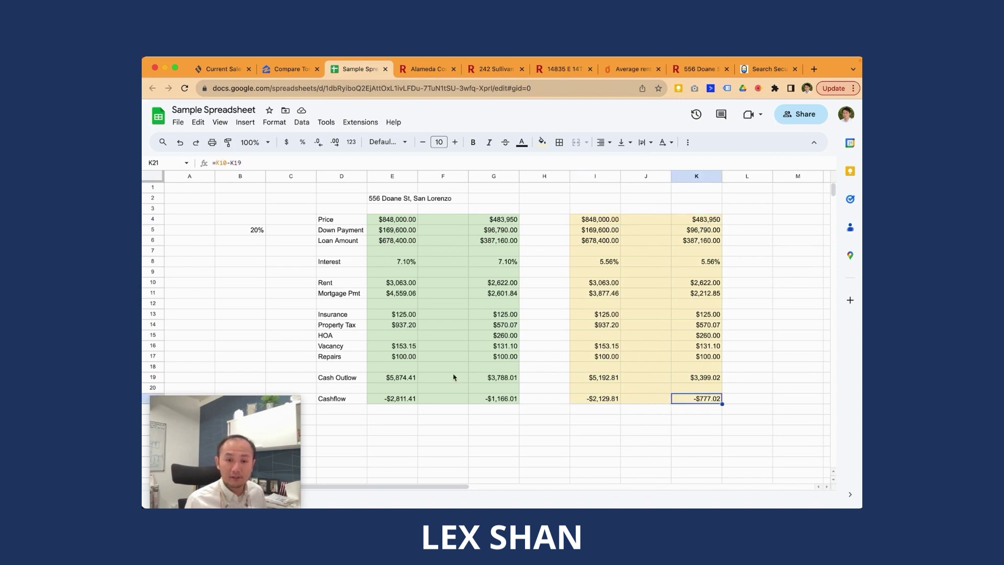
click(415, 263)
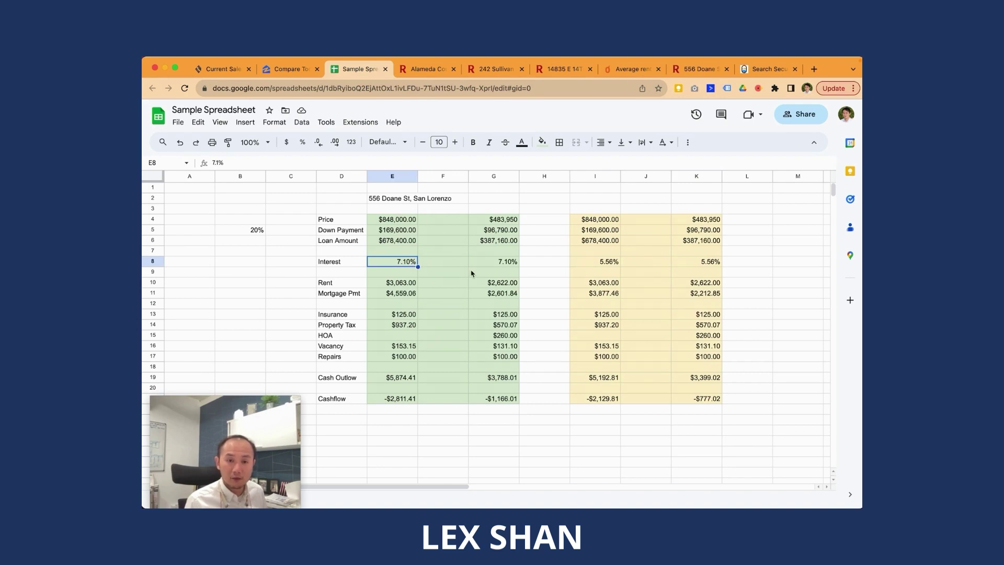
click(405, 401)
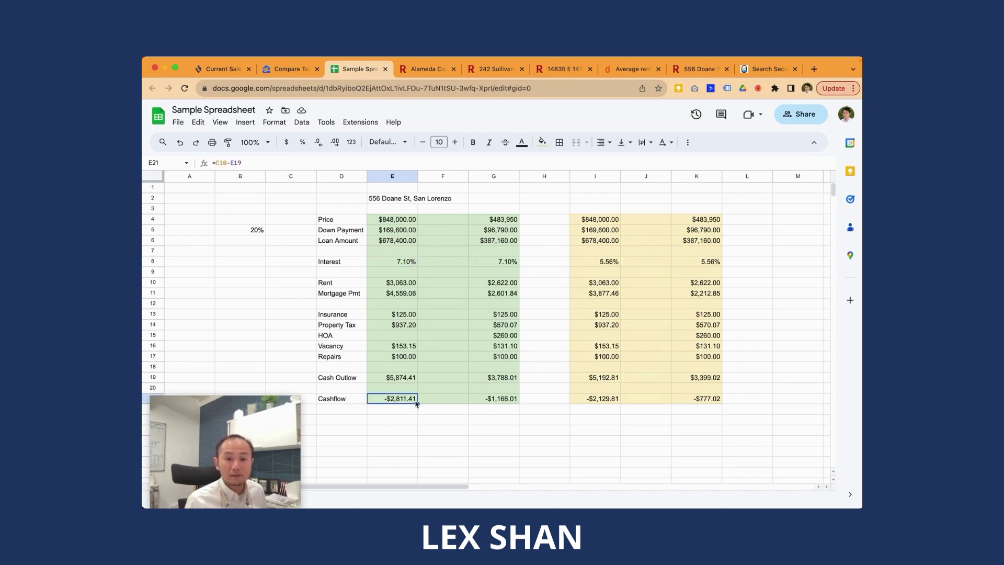
click(500, 401)
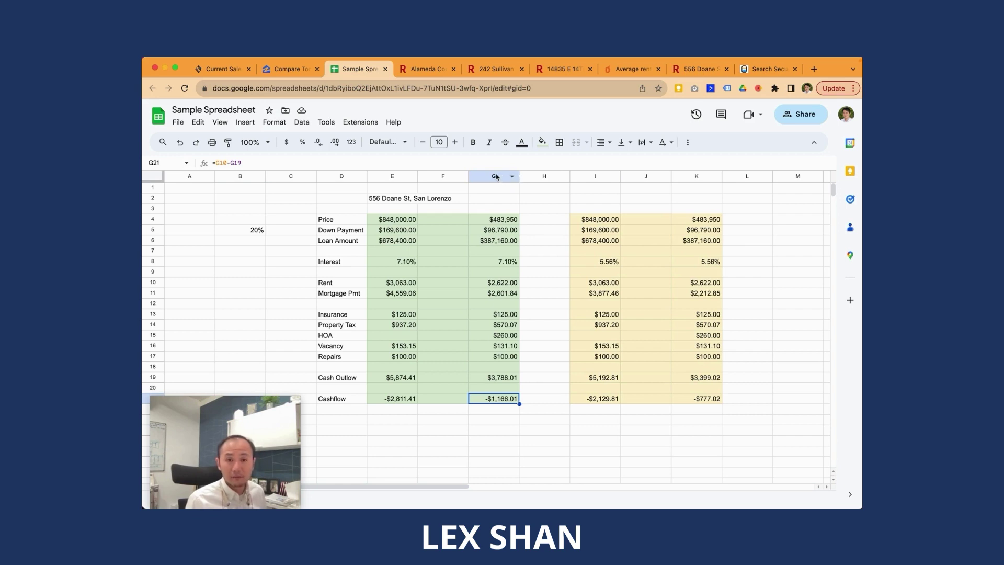
click(496, 177)
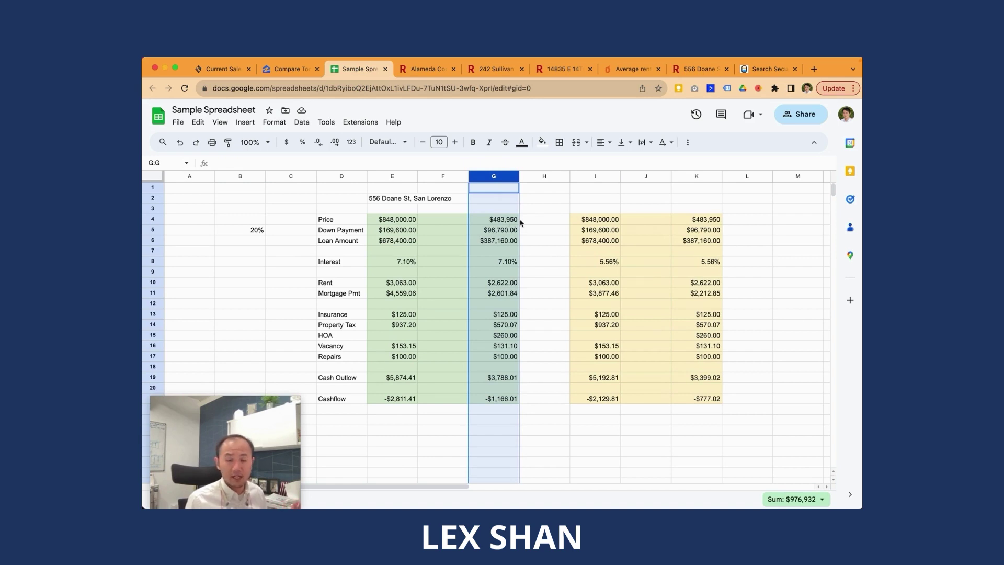
click(535, 224)
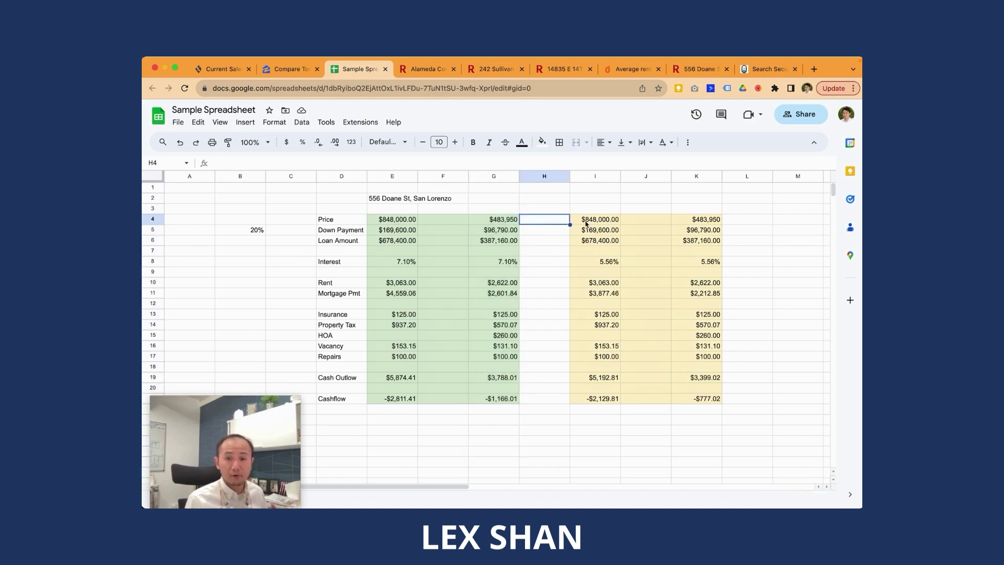
click(619, 224)
click(683, 223)
click(591, 223)
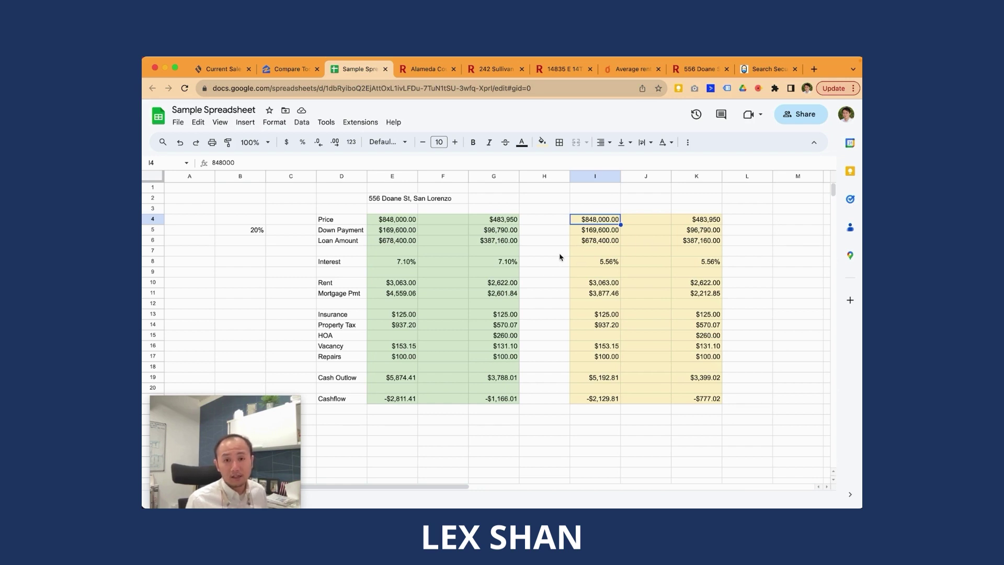
drag(709, 221, 716, 401)
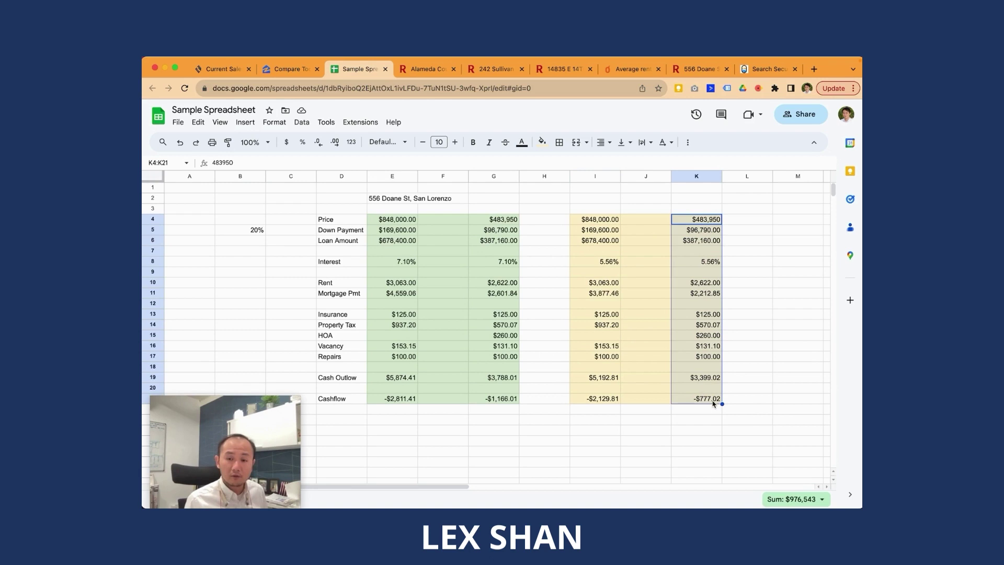
click(515, 263)
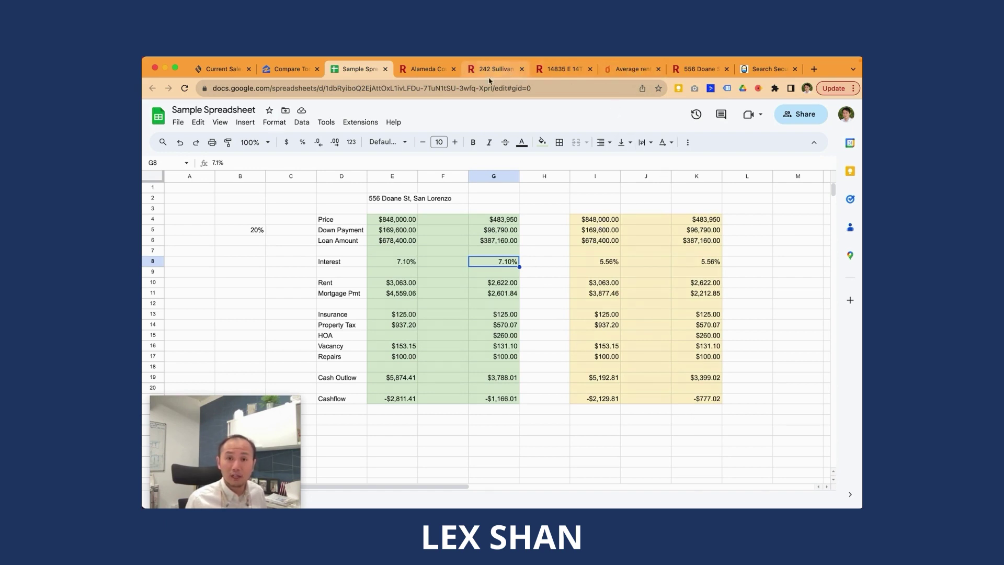
Step: Change the condo Insurance in G13 from =1500/12 to =450/12 ($37.50)
click(703, 396)
click(469, 337)
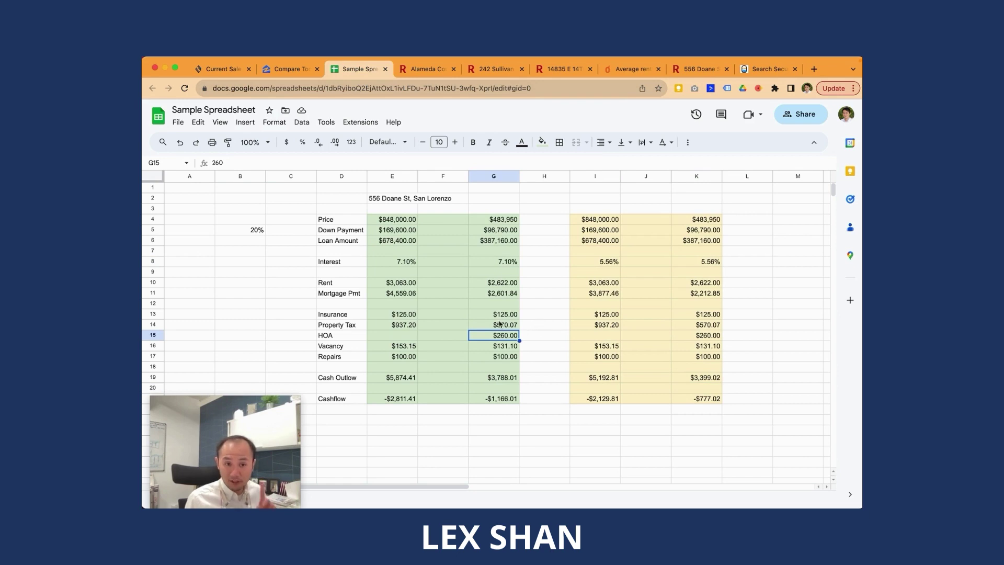
click(507, 316)
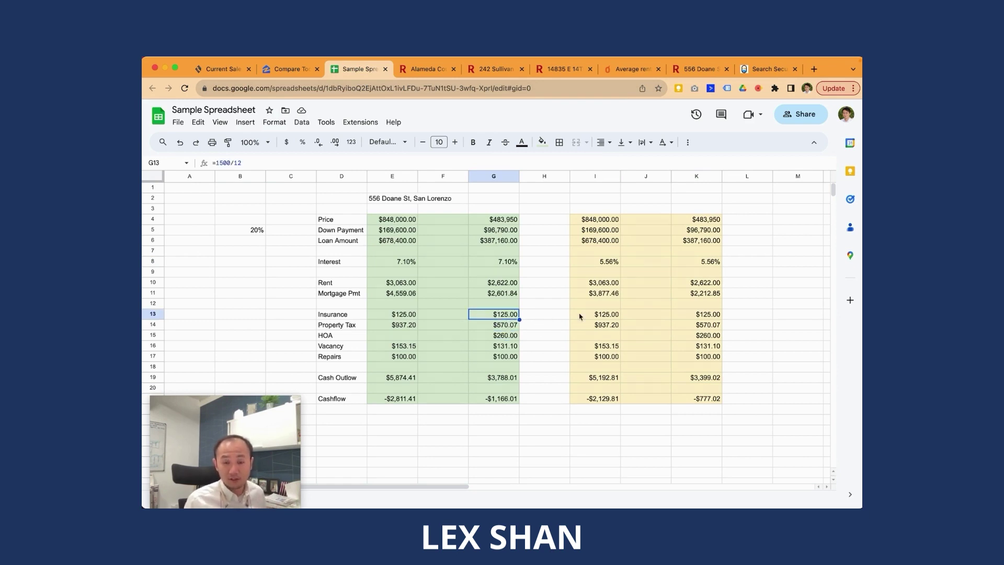
double_click(497, 314)
click(473, 314)
key(Delete)
key(Delete)
text(400/12)
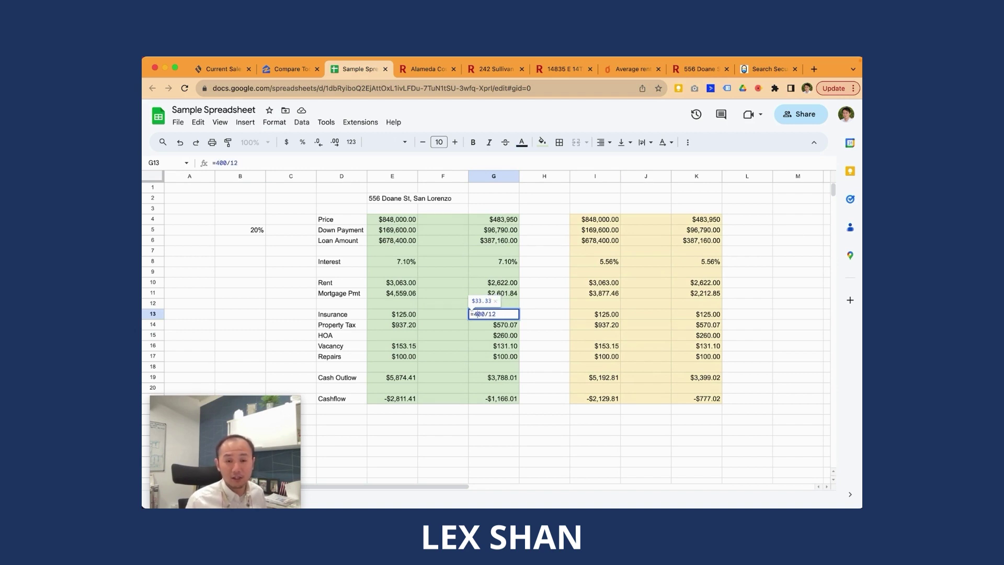
key(Delete)
text(5)
key(Return)
Step: Make the same =450/12 Insurance change in K13
key(Up)
key(Right)
key(Right)
key(Right)
key(Right)
key(Return)
key(Left)
key(Left)
key(Left)
key(BackSpace)
key(BackSpace)
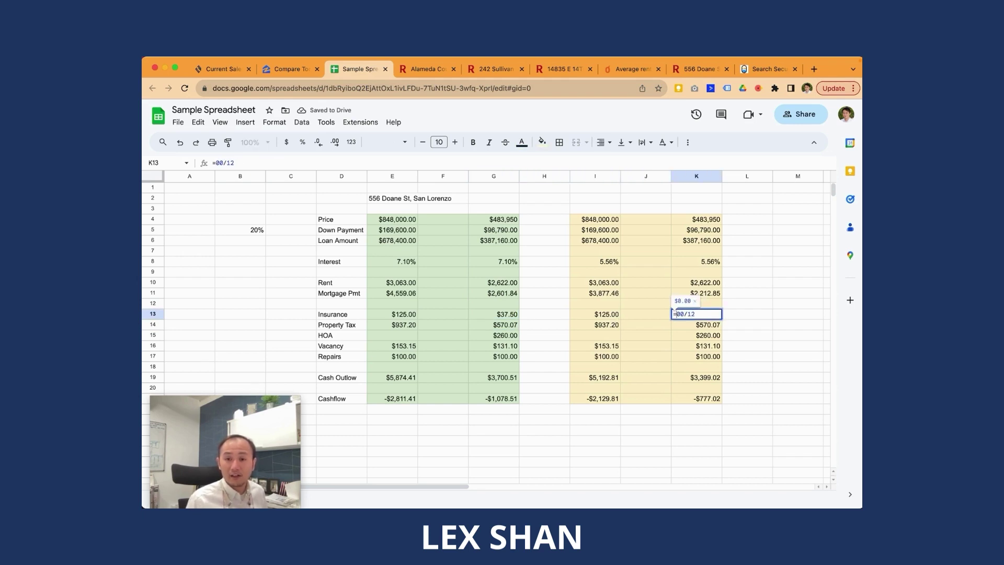
text(4)
key(Delete)
text(5)
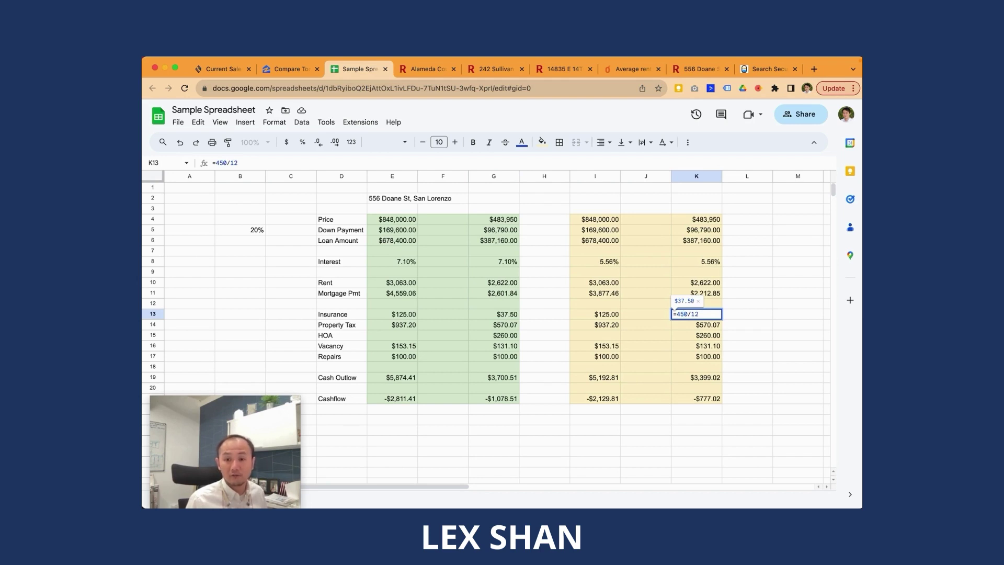
key(Return)
Step: Review the improved condo cashflows of -$1,078.51 and -$689.52, leaving home Insurance unchanged
key(Up)
key(Left)
key(Left)
key(Return)
key(Escape)
key(Right)
click(711, 402)
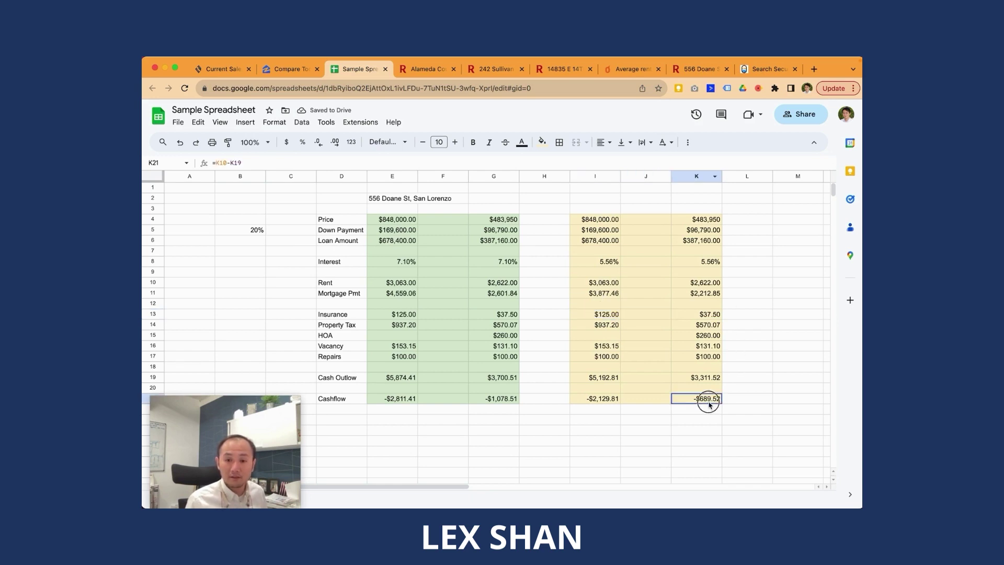
click(701, 315)
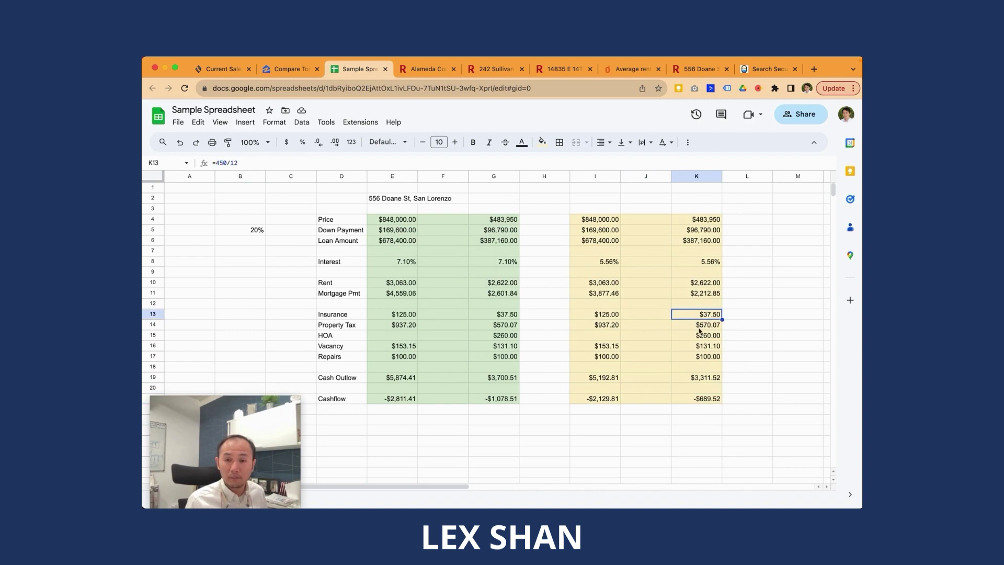
click(712, 403)
click(467, 432)
click(486, 432)
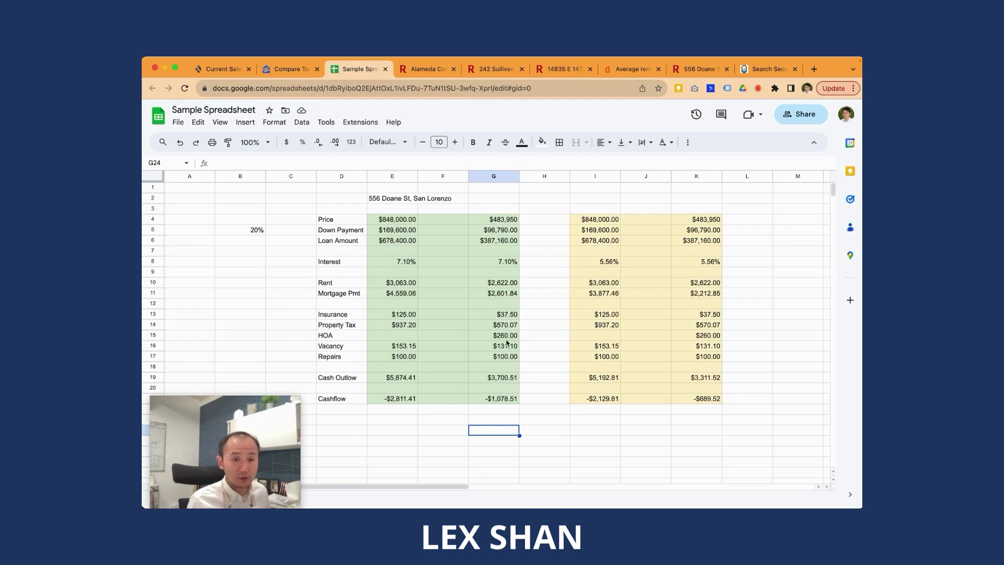
click(507, 339)
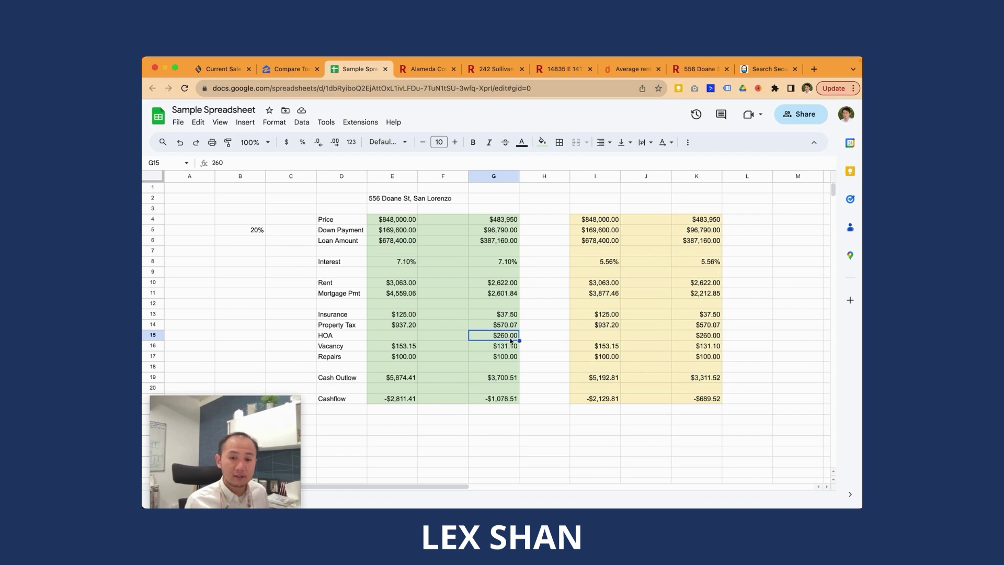
double_click(510, 337)
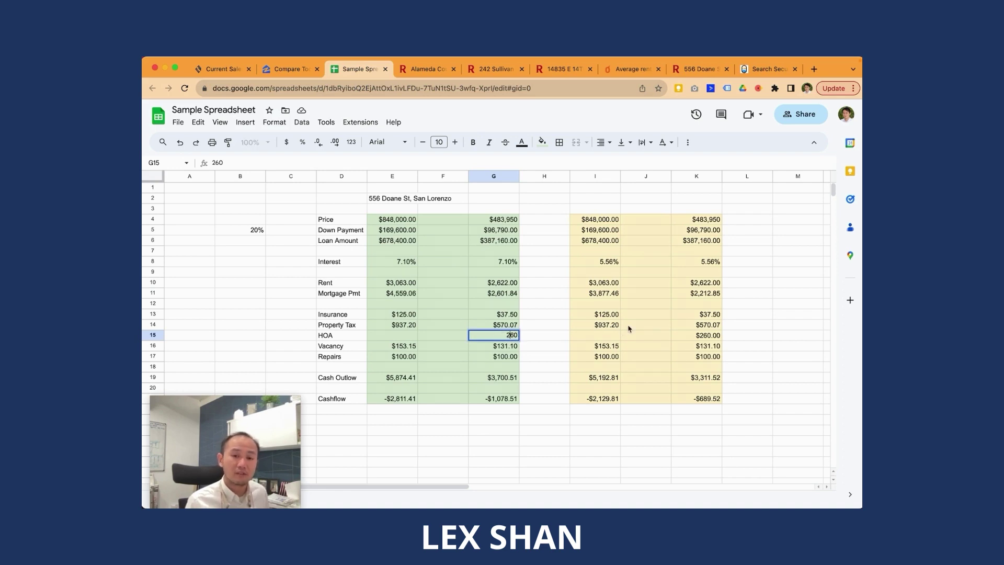